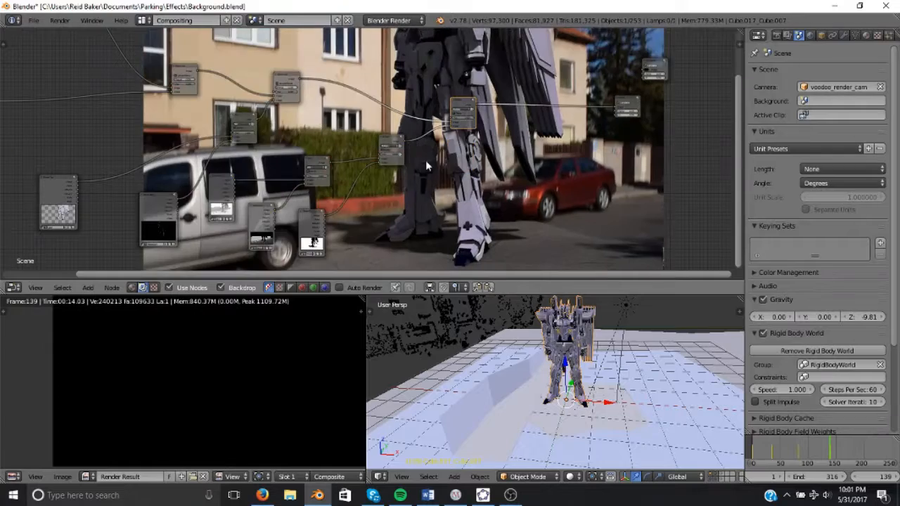
Preview several node outputs of the compositing tree in the backdrop viewer.
{"action": "scroll", "coordinate": [483, 142], "scroll_direction": "up", "scroll_amount": 3}
{"action": "middle_click_drag", "start_coordinate": [377, 147], "coordinate": [412, 90]}
{"action": "middle_click_drag", "start_coordinate": [220, 105], "coordinate": [578, 154]}
{"action": "middle_click_drag", "start_coordinate": [463, 190], "coordinate": [452, 230]}
{"action": "key", "text": "alt+v"}
{"action": "key", "text": "v"}
{"action": "key", "text": "v"}
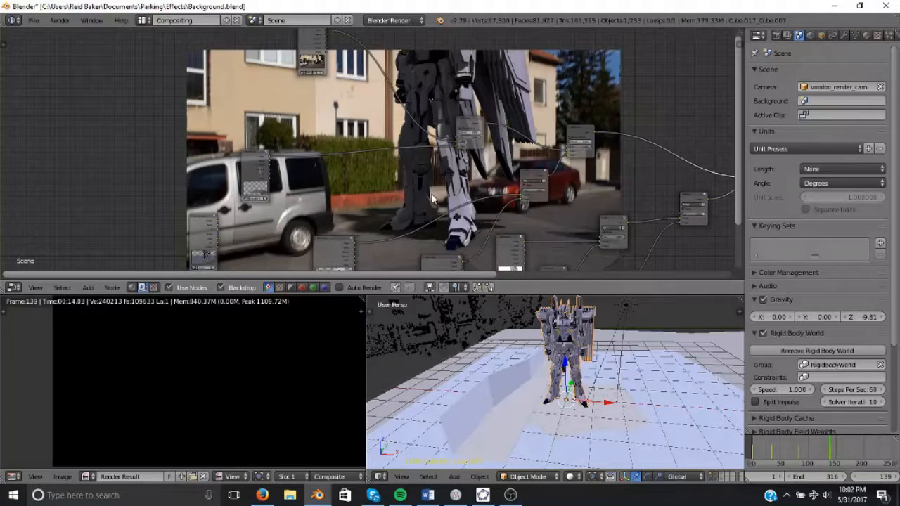
{"action": "scroll", "coordinate": [417, 167], "scroll_direction": "up", "scroll_amount": 2}
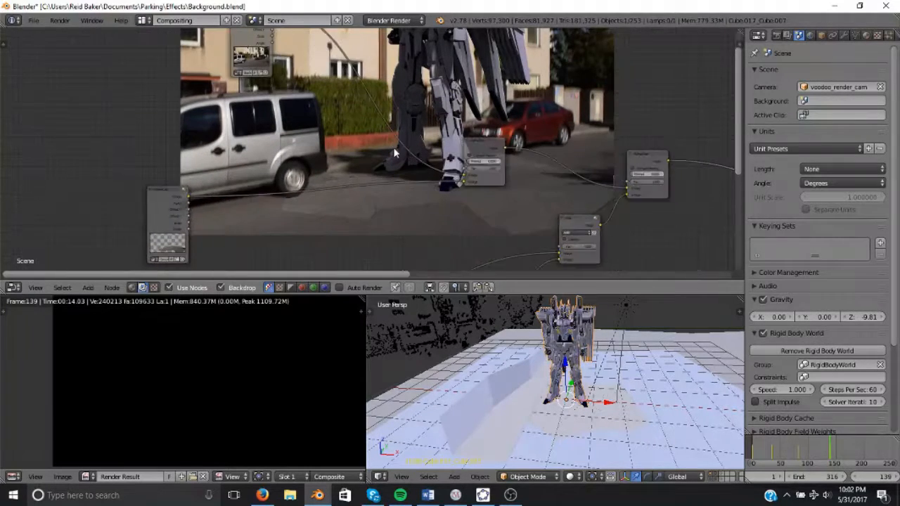
{"action": "left_click", "coordinate": [161, 206]}
{"action": "left_click", "coordinate": [161, 207], "text": "ctrl+shift"}
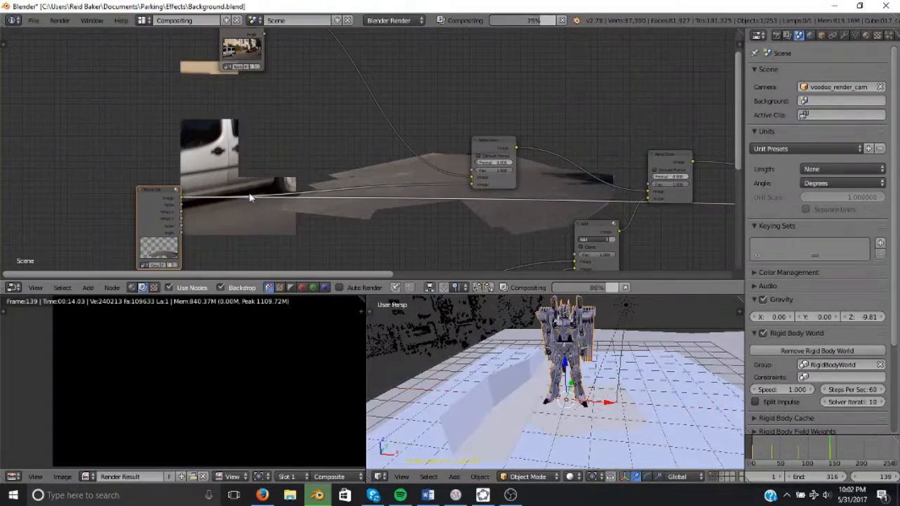
{"action": "left_click", "coordinate": [232, 48], "text": "ctrl+shift"}
{"action": "left_click", "coordinate": [493, 155], "text": "ctrl+shift"}
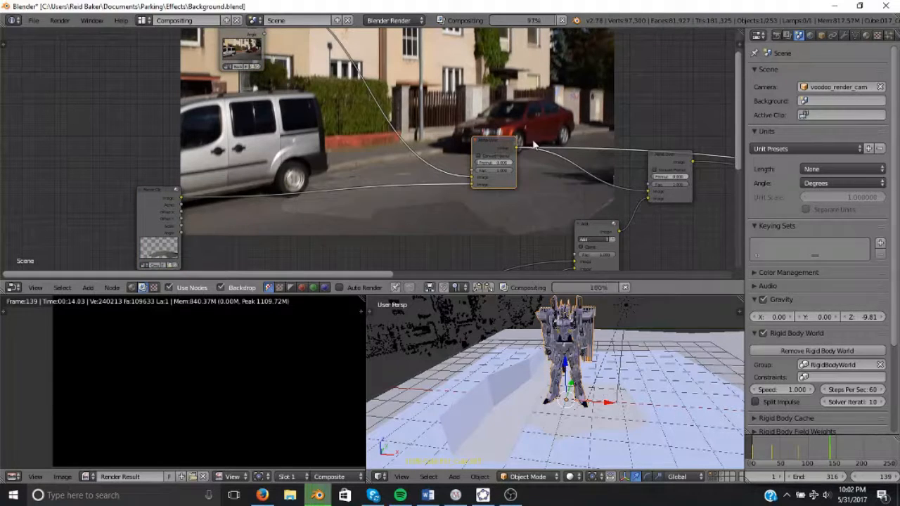
Reposition the Add node lower in the node tree, nearer the Multiply nodes.
{"action": "middle_click_drag", "start_coordinate": [425, 159], "coordinate": [361, 138]}
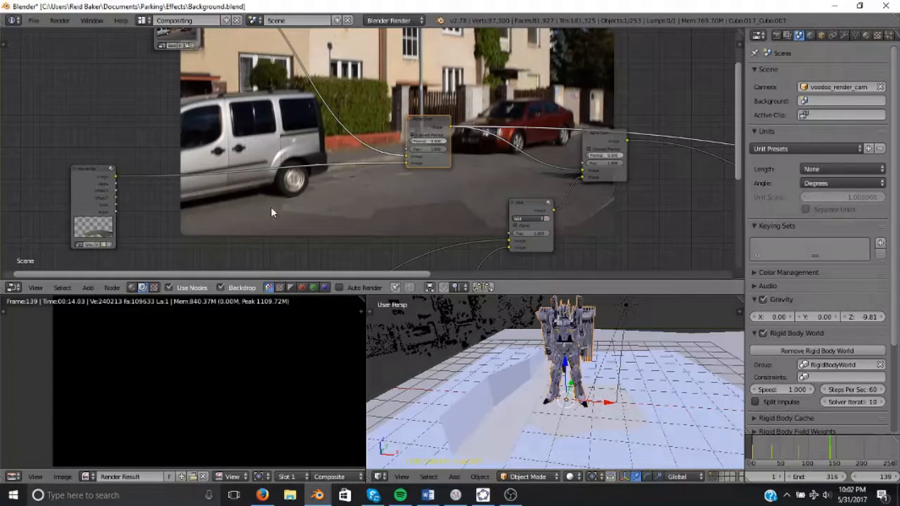
{"action": "middle_click_drag", "start_coordinate": [466, 169], "coordinate": [357, 171]}
{"action": "left_click", "coordinate": [413, 162], "text": "ctrl+shift"}
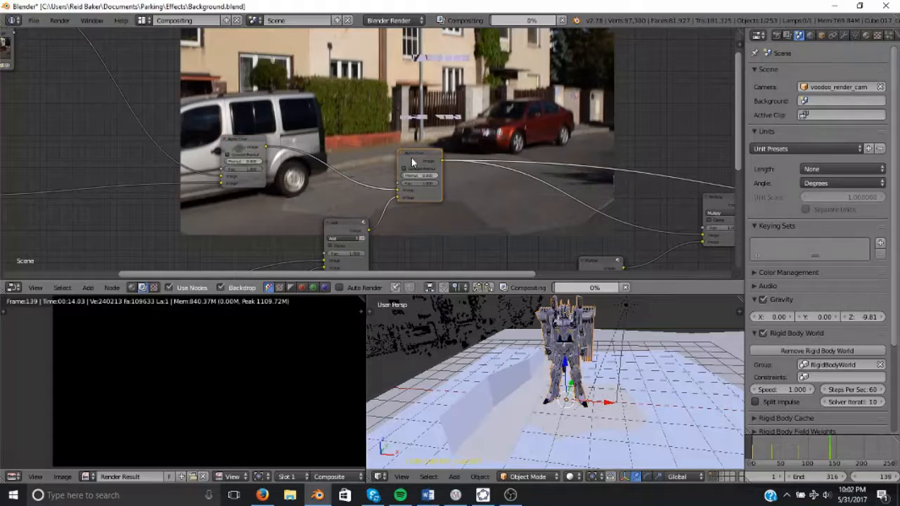
{"action": "middle_click_drag", "start_coordinate": [392, 227], "coordinate": [446, 99]}
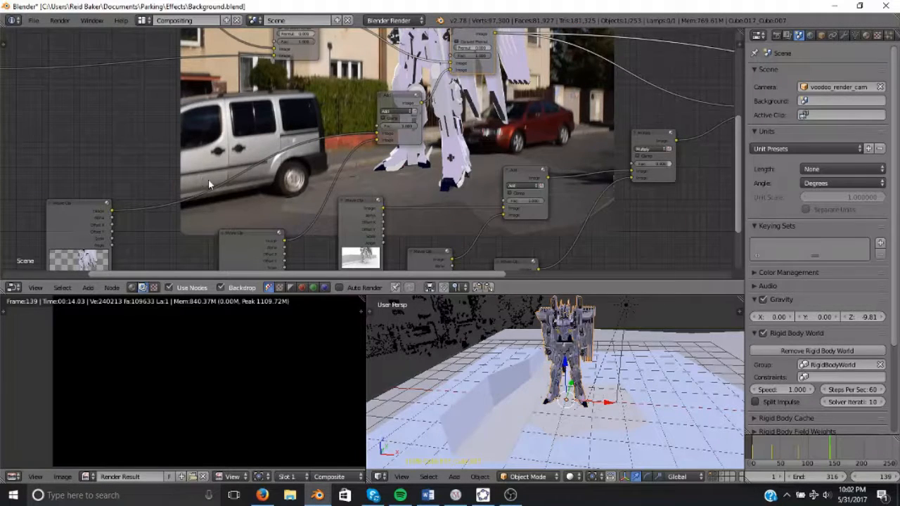
{"action": "left_click", "coordinate": [419, 101], "text": "ctrl+shift"}
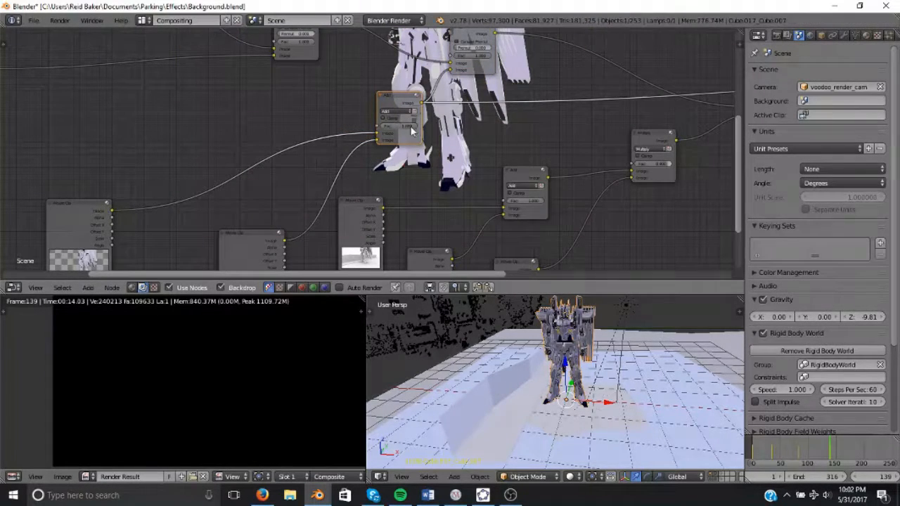
{"action": "middle_click_drag", "start_coordinate": [196, 273], "coordinate": [221, 201]}
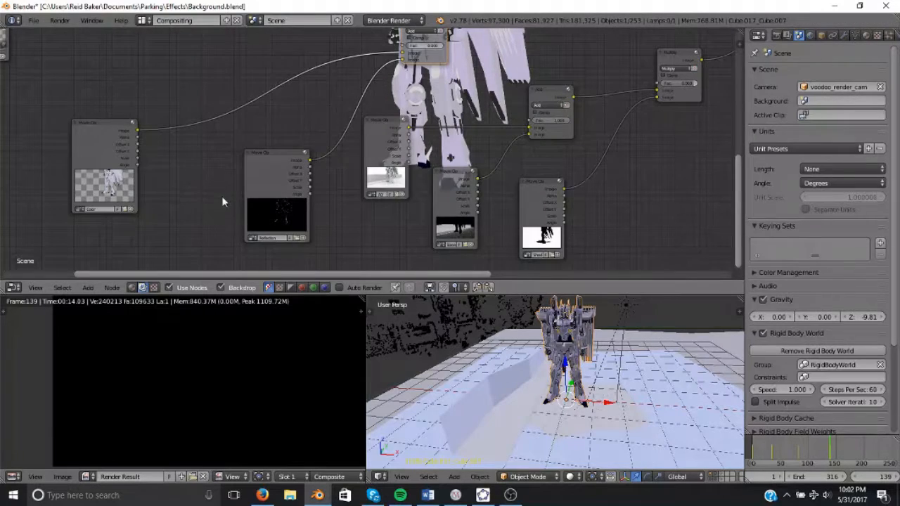
{"action": "middle_click_drag", "start_coordinate": [417, 64], "coordinate": [353, 141]}
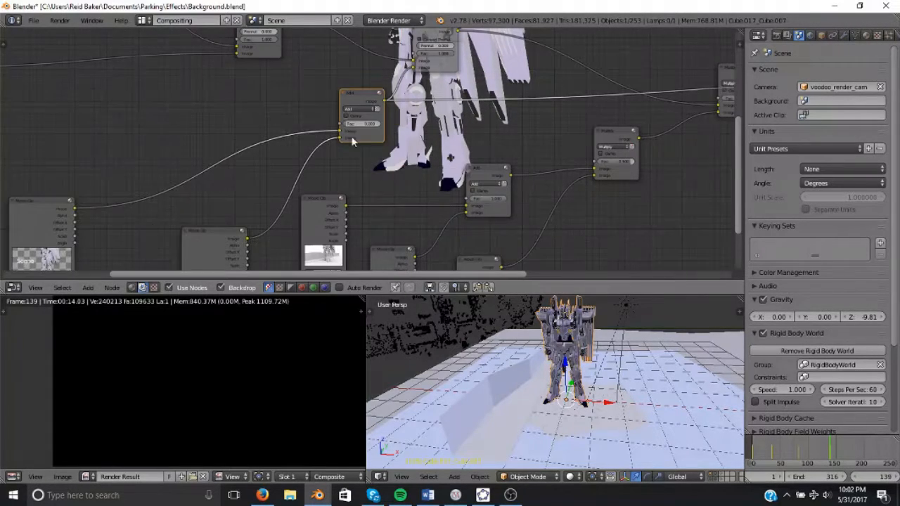
Preview the render layer passes and the Add node's output in the backdrop.
{"action": "scroll", "coordinate": [368, 131], "scroll_direction": "down", "scroll_amount": 1}
{"action": "middle_click_drag", "start_coordinate": [264, 143], "coordinate": [89, 184]}
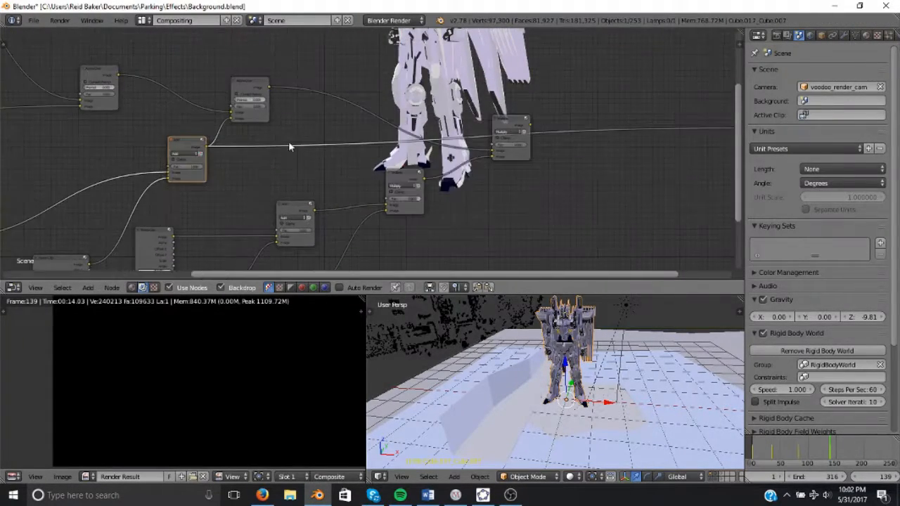
{"action": "middle_click_drag", "start_coordinate": [286, 184], "coordinate": [311, 115]}
{"action": "left_click", "coordinate": [188, 195], "text": "ctrl+shift"}
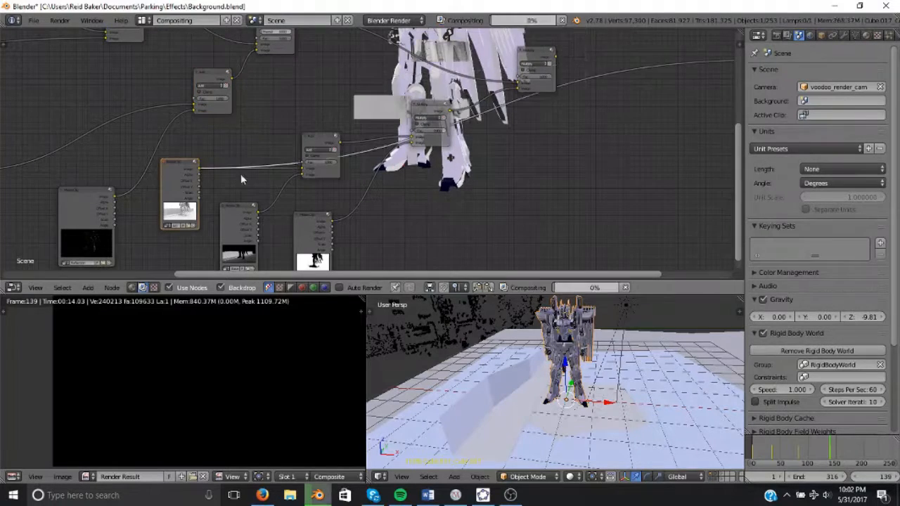
{"action": "left_click", "coordinate": [234, 229], "text": "ctrl+shift"}
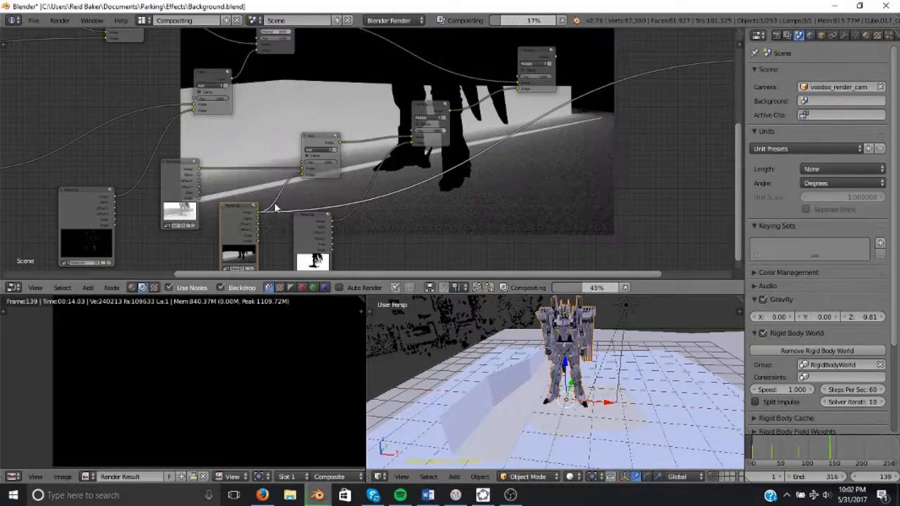
{"action": "left_click", "coordinate": [187, 183], "text": "ctrl+shift"}
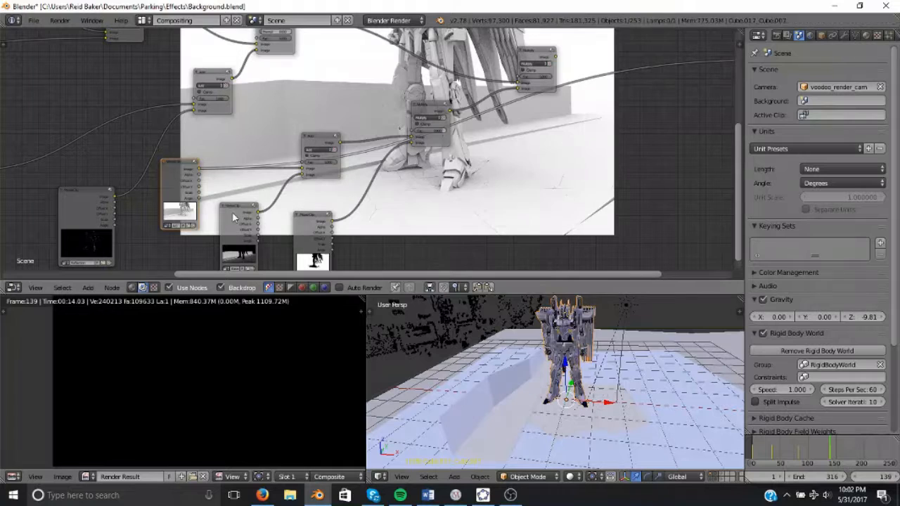
{"action": "middle_click_drag", "start_coordinate": [518, 96], "coordinate": [460, 62]}
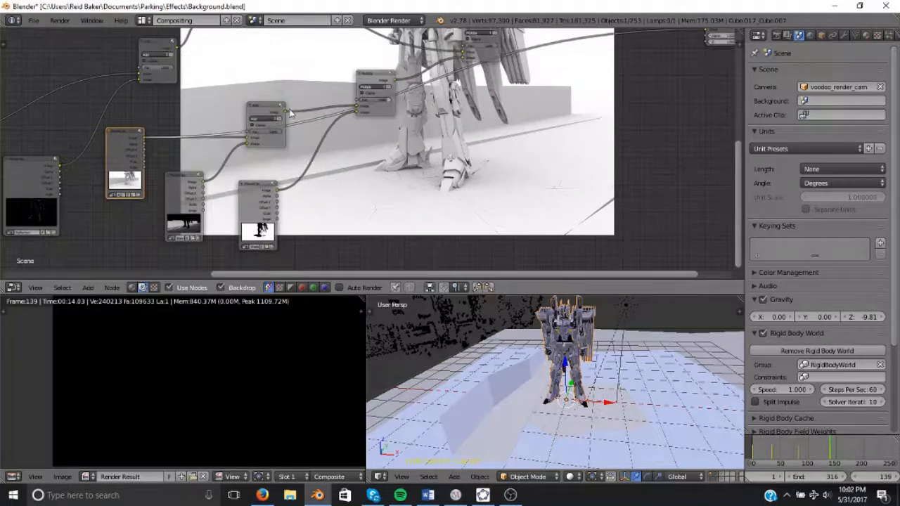
{"action": "middle_click_drag", "start_coordinate": [313, 140], "coordinate": [274, 111]}
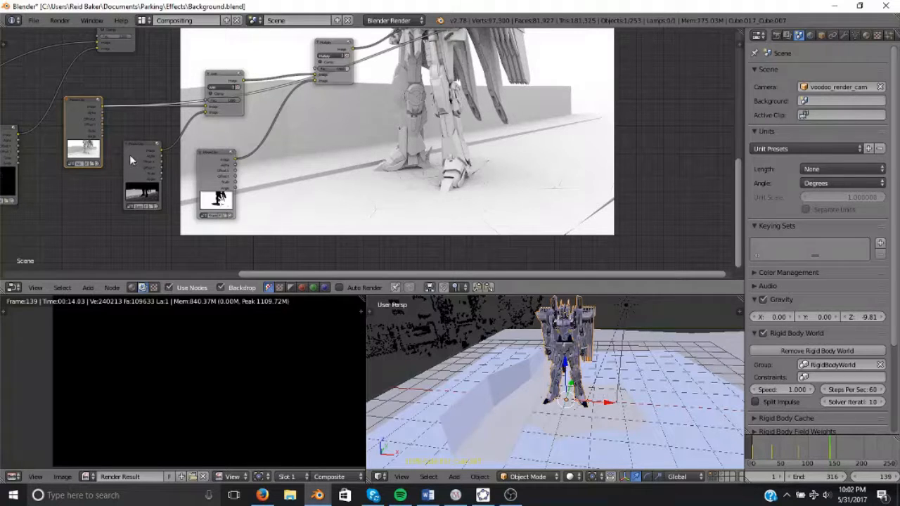
{"action": "left_click", "coordinate": [216, 77], "text": "ctrl+shift"}
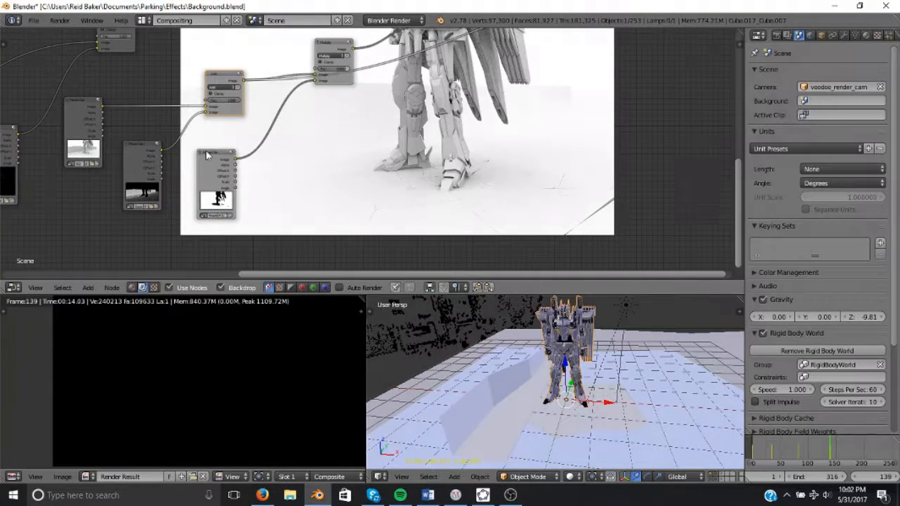
{"action": "middle_click_drag", "start_coordinate": [227, 160], "coordinate": [191, 220]}
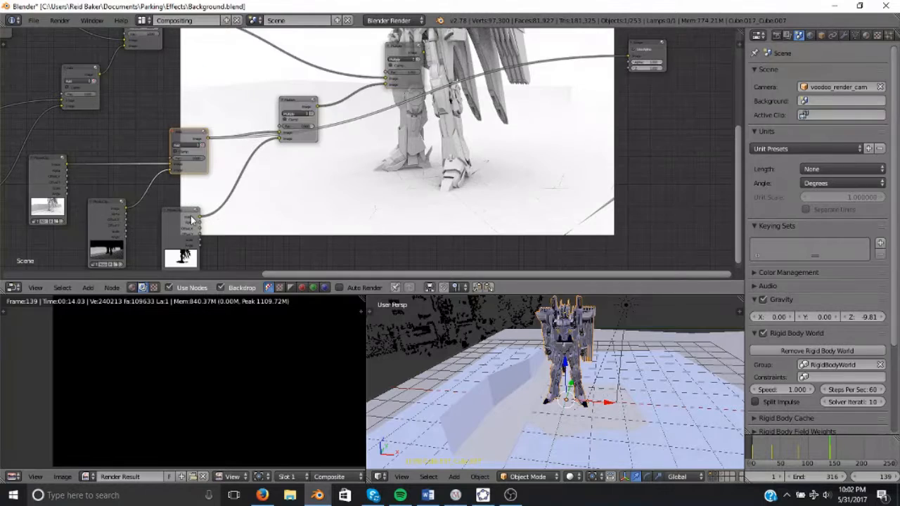
Drag the shadow Multiply node's Fac slider to 1.0.
{"action": "left_click", "coordinate": [291, 108], "text": "ctrl+shift"}
{"action": "scroll", "coordinate": [455, 132], "scroll_direction": "up", "scroll_amount": 4}
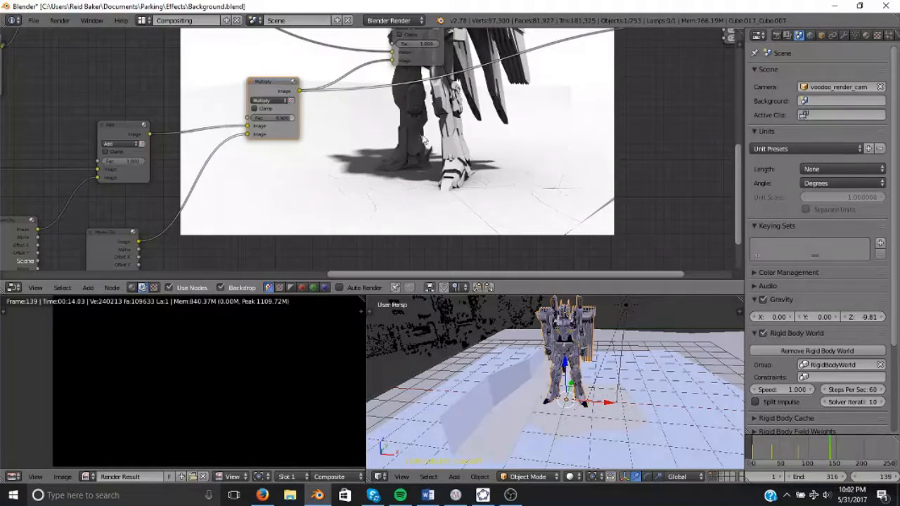
{"action": "left_click_drag", "start_coordinate": [302, 126], "coordinate": [398, 126]}
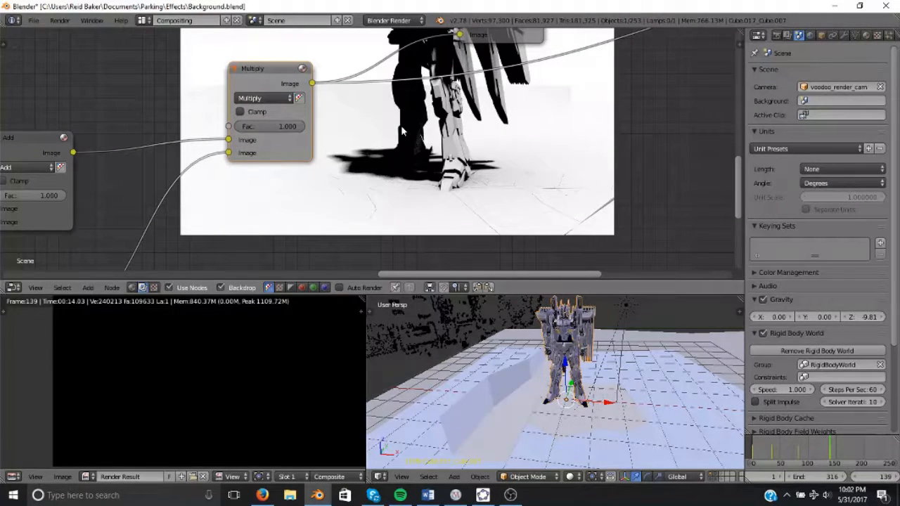
Set the shadow Multiply node's Fac to 0.9.
{"action": "key", "text": "alt+v"}
{"action": "key", "text": "v"}
{"action": "key", "text": "v"}
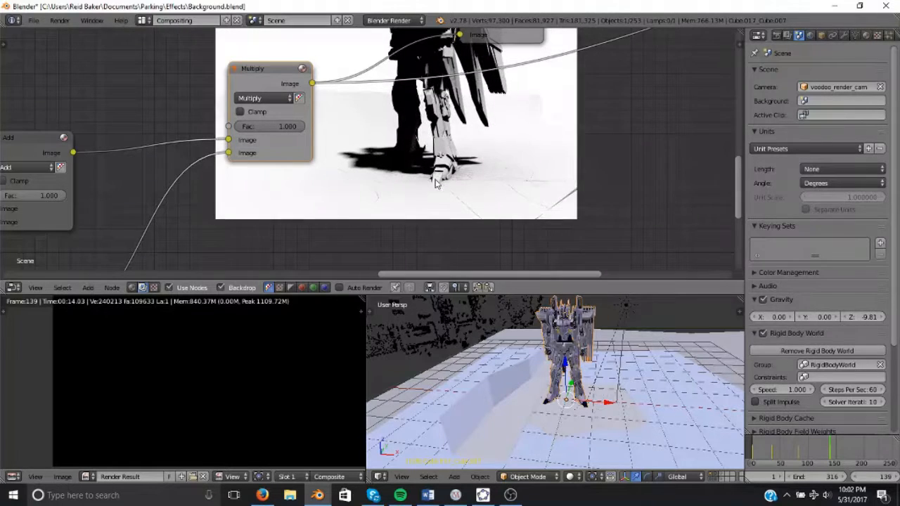
{"action": "key", "text": "alt+v"}
{"action": "key", "text": "alt+v"}
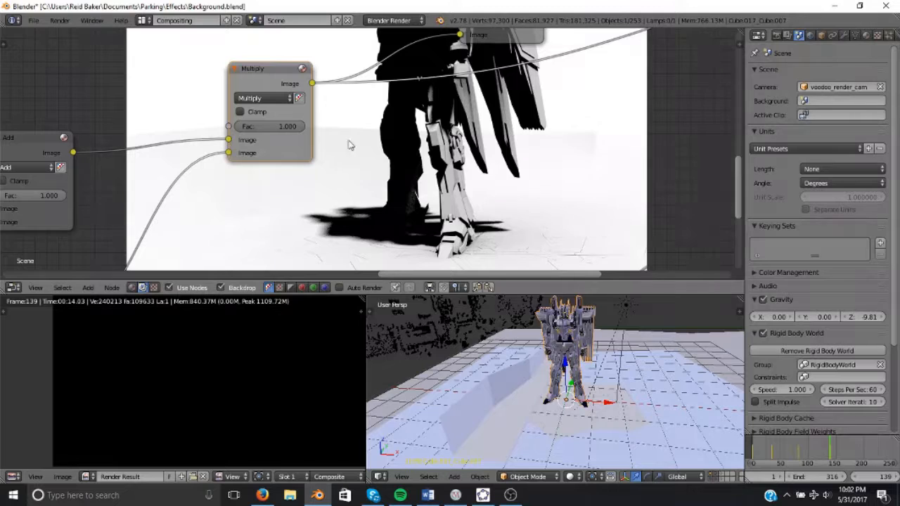
{"action": "left_click", "coordinate": [266, 127]}
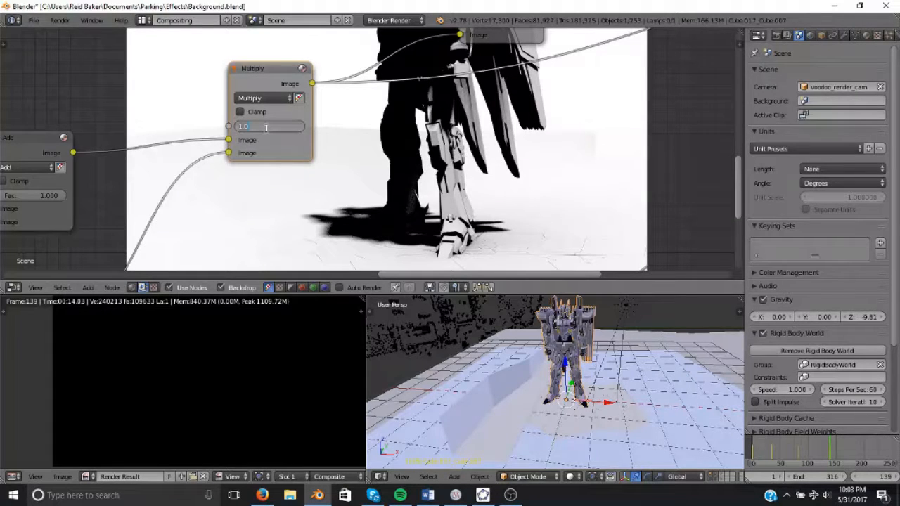
{"action": "key", "text": "Return"}
Preview the final Multiply node's composite over the background in the backdrop.
{"action": "scroll", "coordinate": [355, 125], "scroll_direction": "down", "scroll_amount": 1}
{"action": "scroll", "coordinate": [284, 151], "scroll_direction": "down", "scroll_amount": 1}
{"action": "middle_click_drag", "start_coordinate": [355, 124], "coordinate": [280, 166]}
{"action": "scroll", "coordinate": [357, 150], "scroll_direction": "down", "scroll_amount": 1}
{"action": "middle_click_drag", "start_coordinate": [380, 105], "coordinate": [377, 143]}
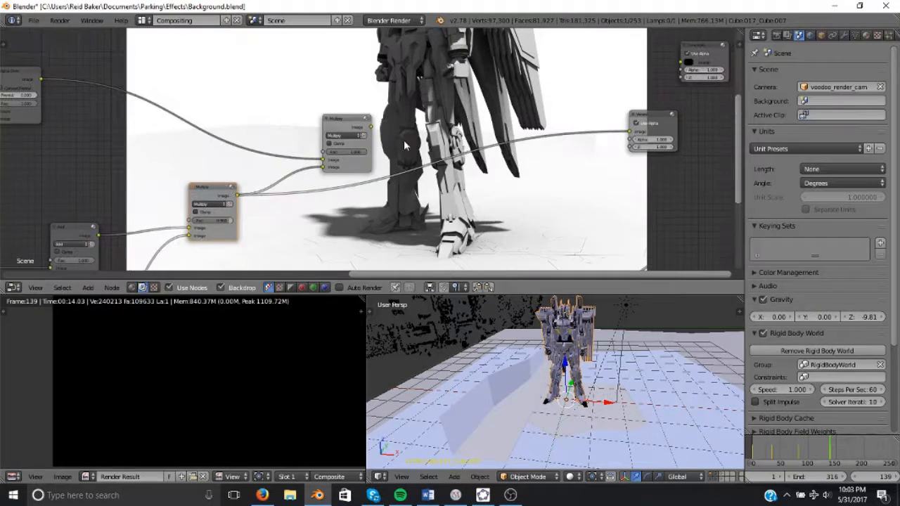
{"action": "left_click", "coordinate": [346, 120], "text": "ctrl+shift"}
{"action": "key", "text": "alt+v"}
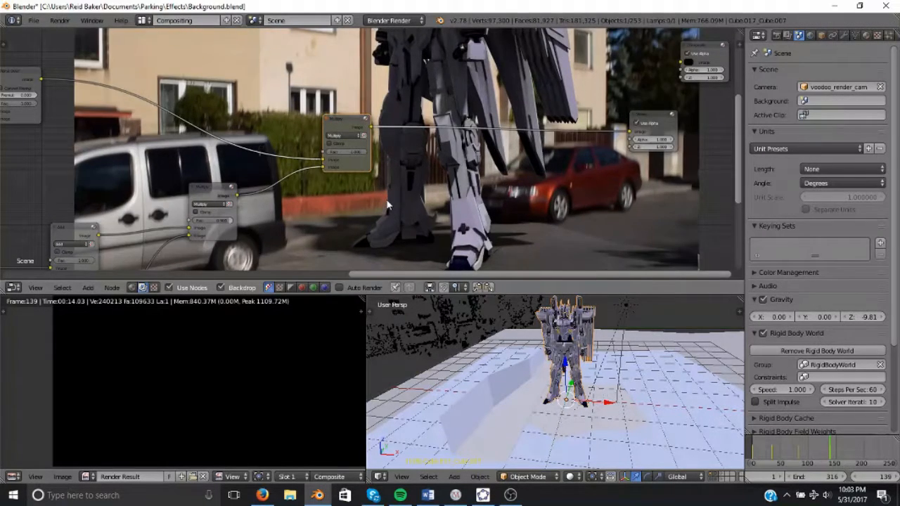
{"action": "key", "text": "v"}
{"action": "key", "text": "v"}
{"action": "middle_click_drag", "start_coordinate": [477, 191], "coordinate": [424, 161]}
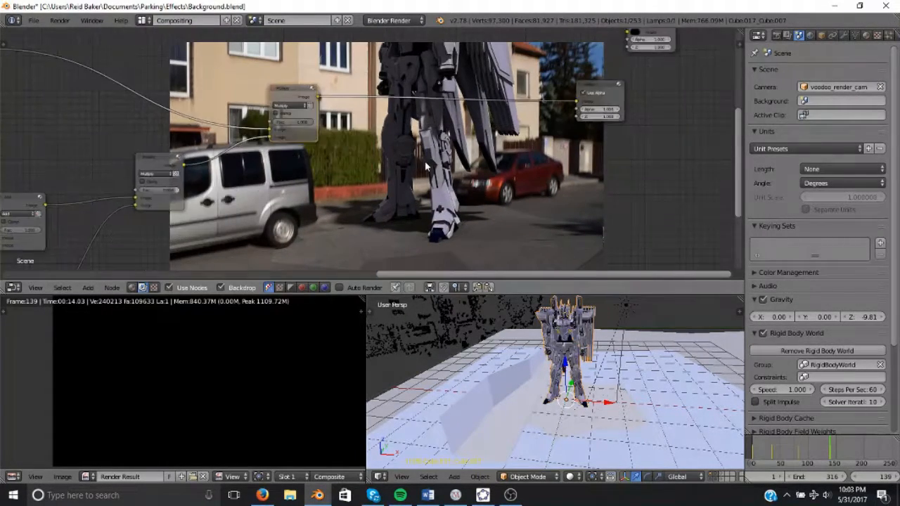
Add a Defocus filter node to the compositing tree.
{"action": "scroll", "coordinate": [421, 157], "scroll_direction": "up", "scroll_amount": 2}
{"action": "scroll", "coordinate": [412, 142], "scroll_direction": "up", "scroll_amount": 3}
{"action": "key", "text": "shift+a"}
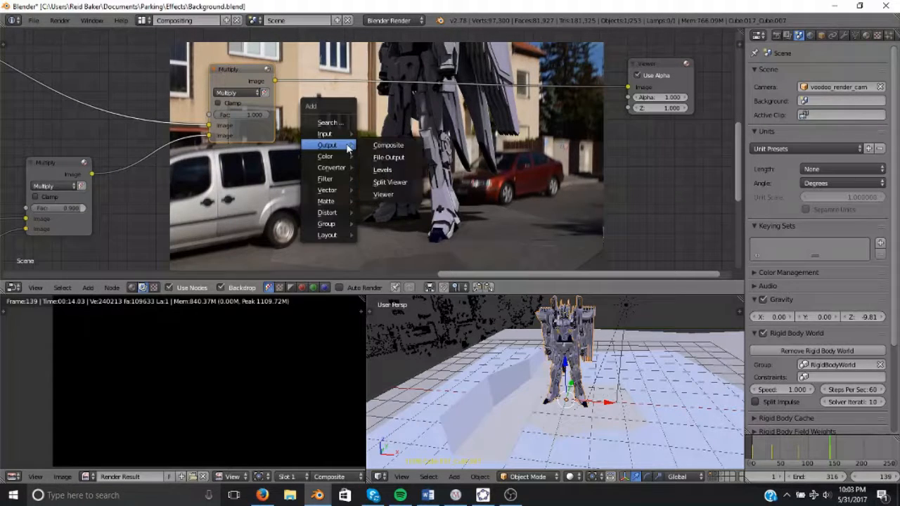
{"action": "mouse_move", "coordinate": [331, 158]}
{"action": "mouse_move", "coordinate": [329, 179]}
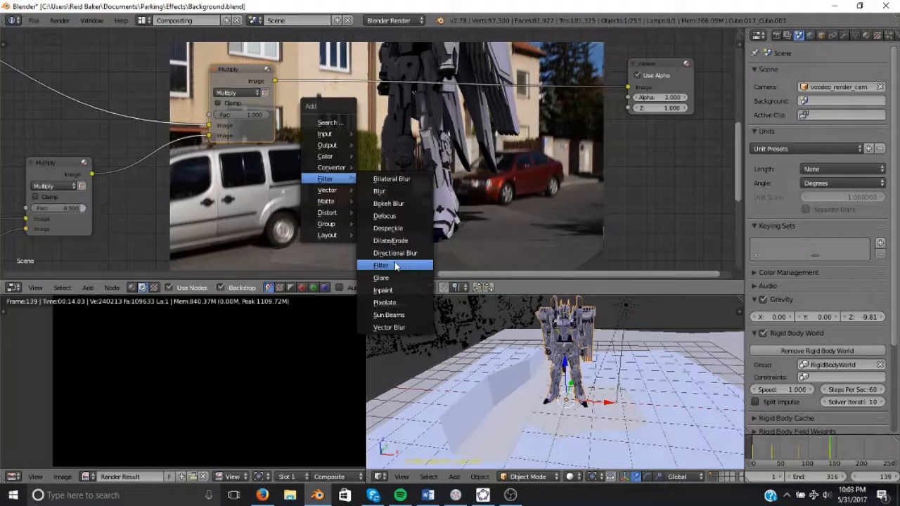
{"action": "left_click", "coordinate": [385, 216]}
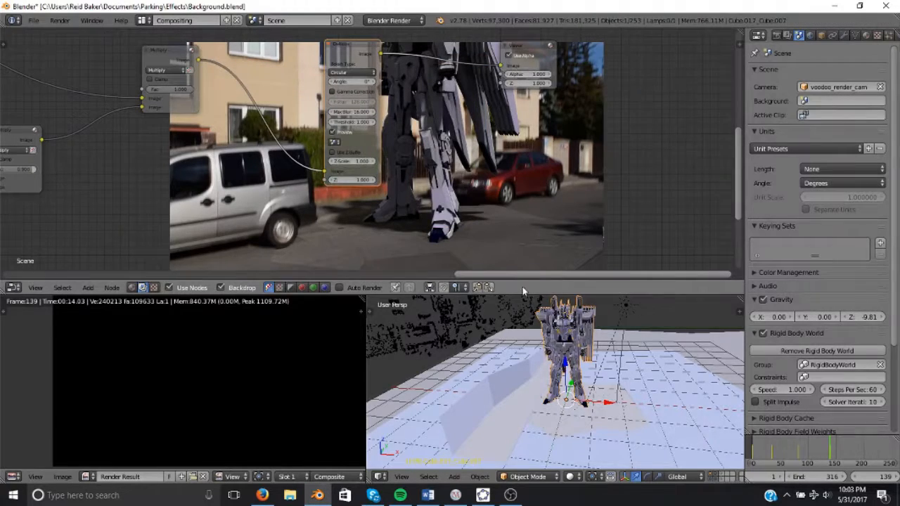
Switch the 3D viewport to the camera view.
{"action": "middle_click_drag", "start_coordinate": [450, 313], "coordinate": [647, 344]}
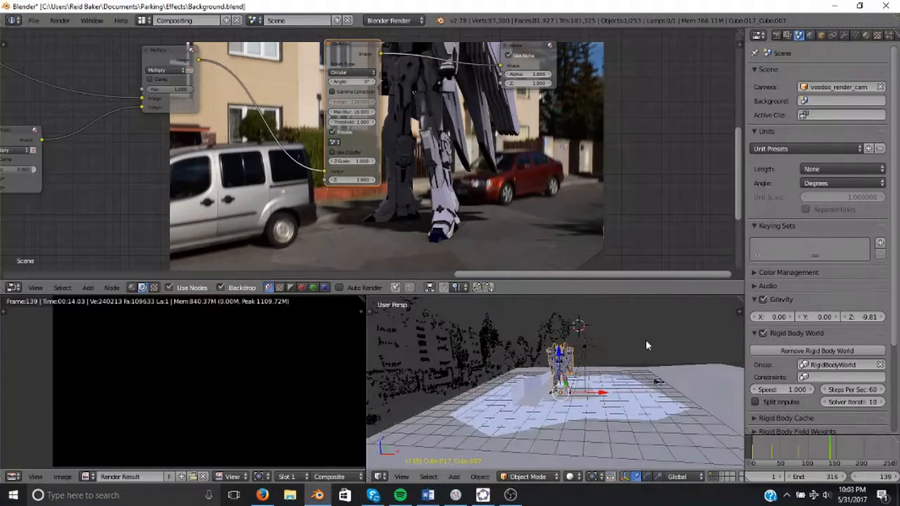
{"action": "middle_click_drag", "start_coordinate": [590, 359], "coordinate": [585, 360]}
{"action": "key", "text": "KP_0"}
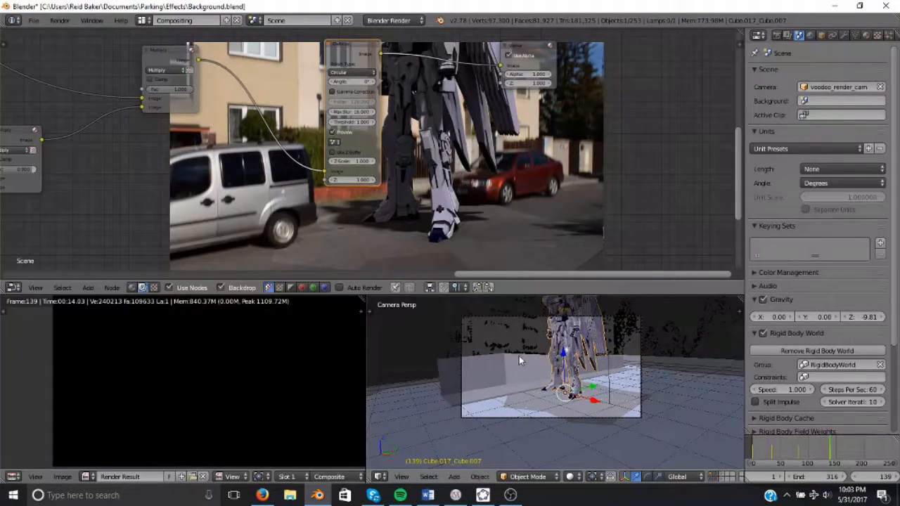
Connect the Defocus node between the final Multiply node and the Viewer.
{"action": "scroll", "coordinate": [519, 361], "scroll_direction": "up", "scroll_amount": 3}
{"action": "scroll", "coordinate": [364, 267], "scroll_direction": "down", "scroll_amount": 5}
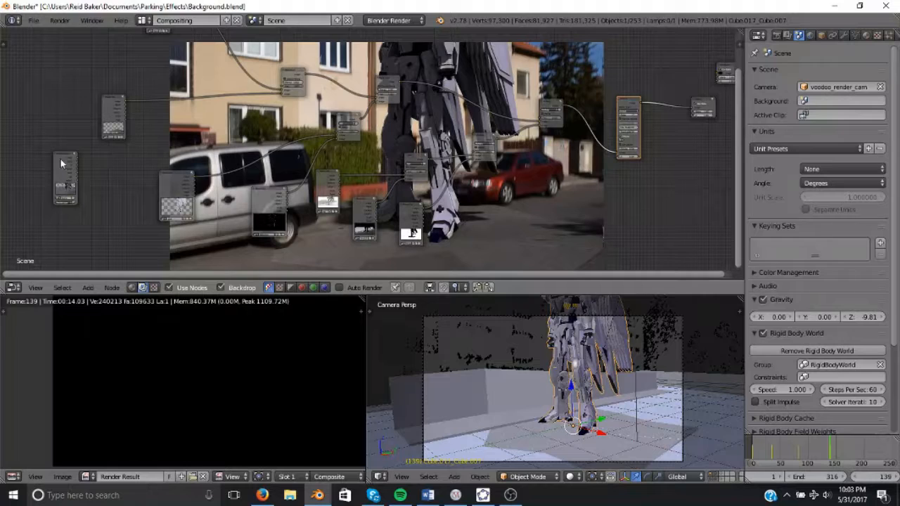
{"action": "left_click", "coordinate": [63, 164], "text": "shift"}
{"action": "key", "text": "f"}
{"action": "middle_click_drag", "start_coordinate": [626, 145], "coordinate": [422, 146]}
{"action": "scroll", "coordinate": [431, 144], "scroll_direction": "up", "scroll_amount": 7}
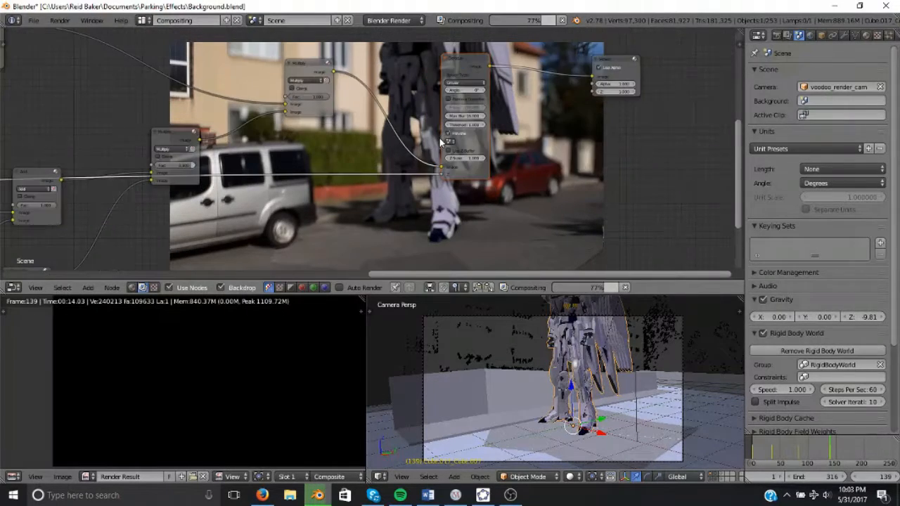
{"action": "middle_click_drag", "start_coordinate": [282, 156], "coordinate": [228, 150]}
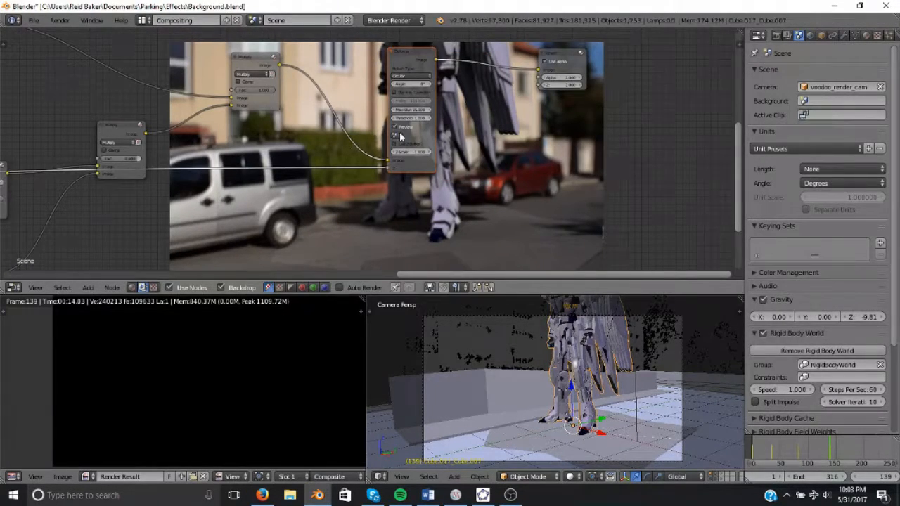
Enable the Defocus node's scene camera option, using Scene, and adjust its Z-buffer setting.
{"action": "scroll", "coordinate": [398, 139], "scroll_direction": "up", "scroll_amount": 1}
{"action": "left_click", "coordinate": [397, 136]}
{"action": "left_click", "coordinate": [414, 147]}
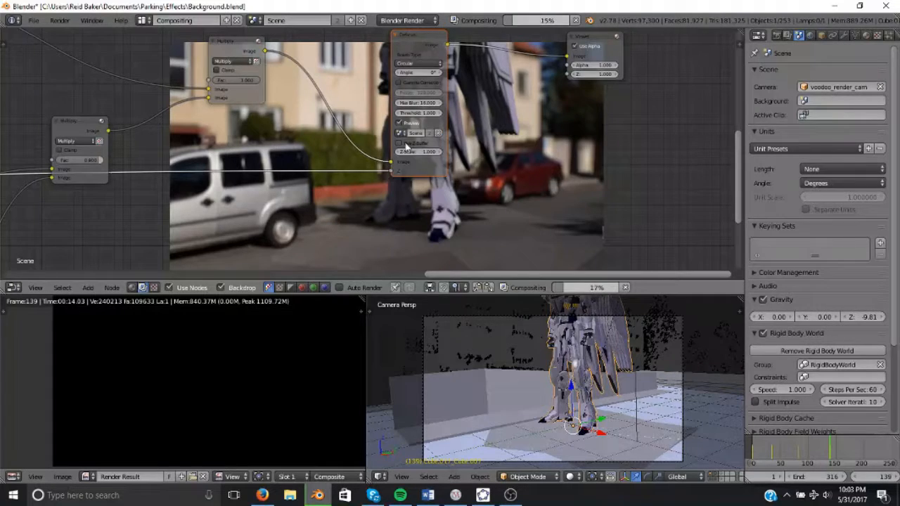
Turn on Use Z-Buffer in the Defocus node.
{"action": "middle_click_drag", "start_coordinate": [443, 135], "coordinate": [339, 181]}
{"action": "scroll", "coordinate": [390, 156], "scroll_direction": "up", "scroll_amount": 1}
{"action": "middle_click_drag", "start_coordinate": [383, 156], "coordinate": [381, 121]}
{"action": "scroll", "coordinate": [312, 148], "scroll_direction": "up", "scroll_amount": 1}
{"action": "scroll", "coordinate": [380, 120], "scroll_direction": "up", "scroll_amount": 3}
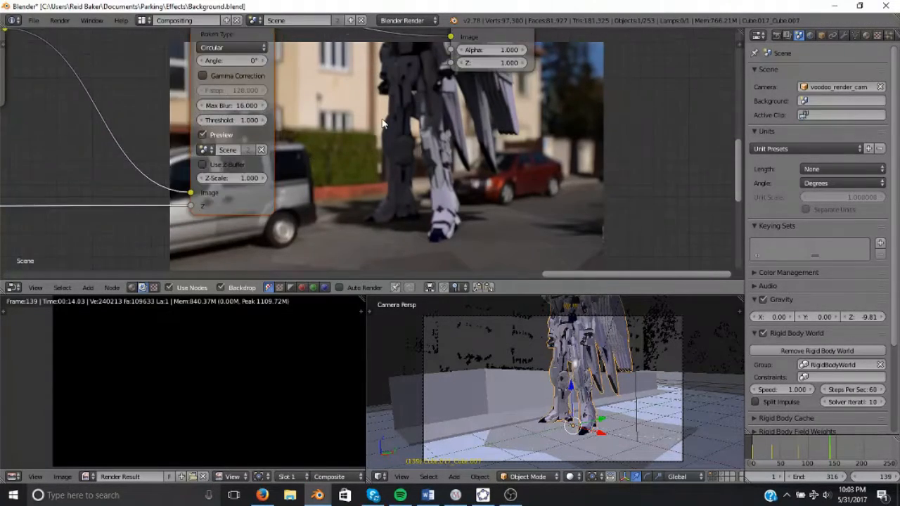
{"action": "scroll", "coordinate": [87, 100], "scroll_direction": "down", "scroll_amount": 5}
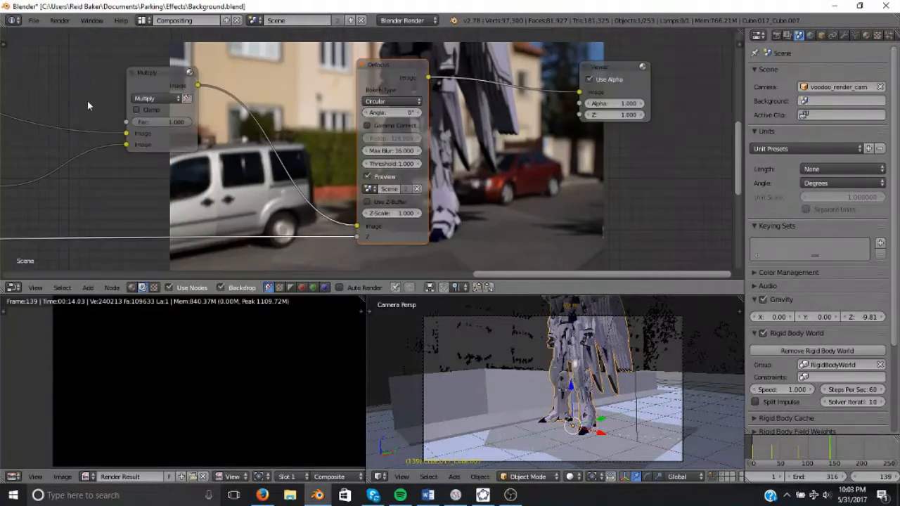
{"action": "scroll", "coordinate": [56, 88], "scroll_direction": "down", "scroll_amount": 3}
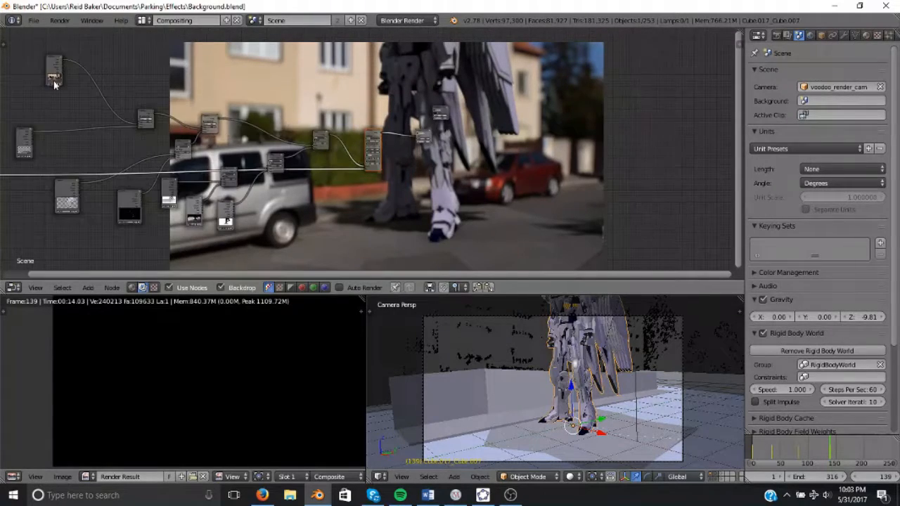
{"action": "scroll", "coordinate": [422, 165], "scroll_direction": "up", "scroll_amount": 6}
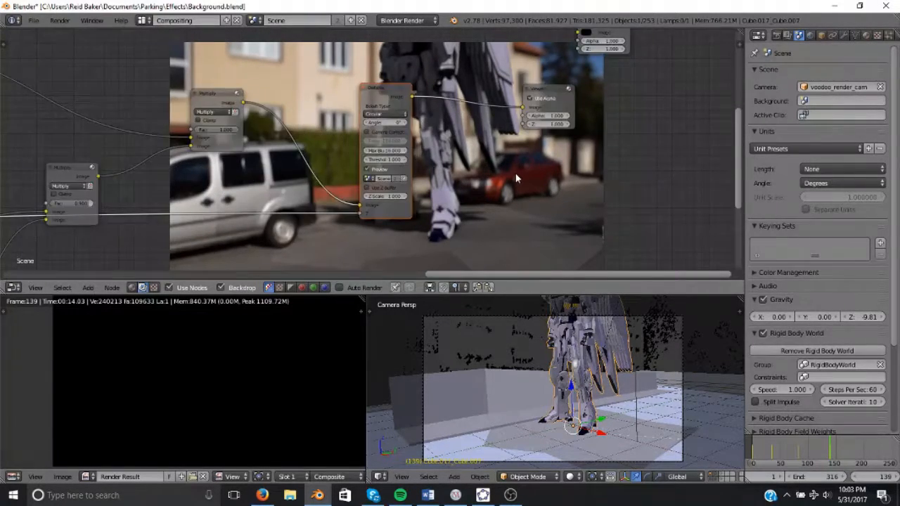
{"action": "scroll", "coordinate": [515, 178], "scroll_direction": "up", "scroll_amount": 3}
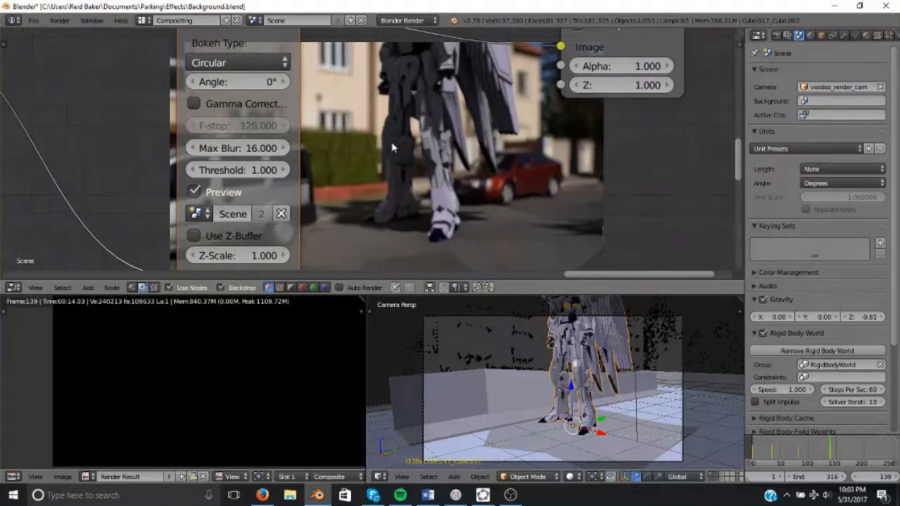
{"action": "left_click", "coordinate": [194, 236]}
{"action": "scroll", "coordinate": [404, 197], "scroll_direction": "down", "scroll_amount": 2}
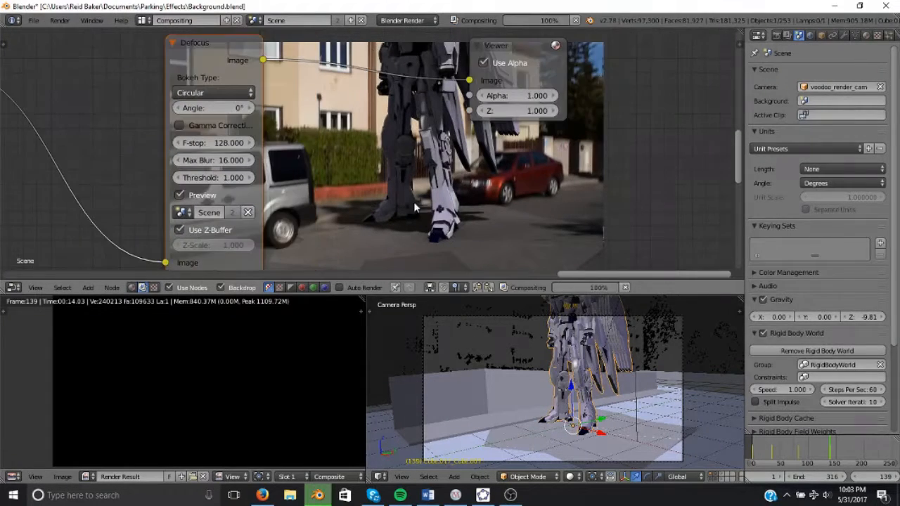
{"action": "middle_click_drag", "start_coordinate": [334, 160], "coordinate": [291, 170]}
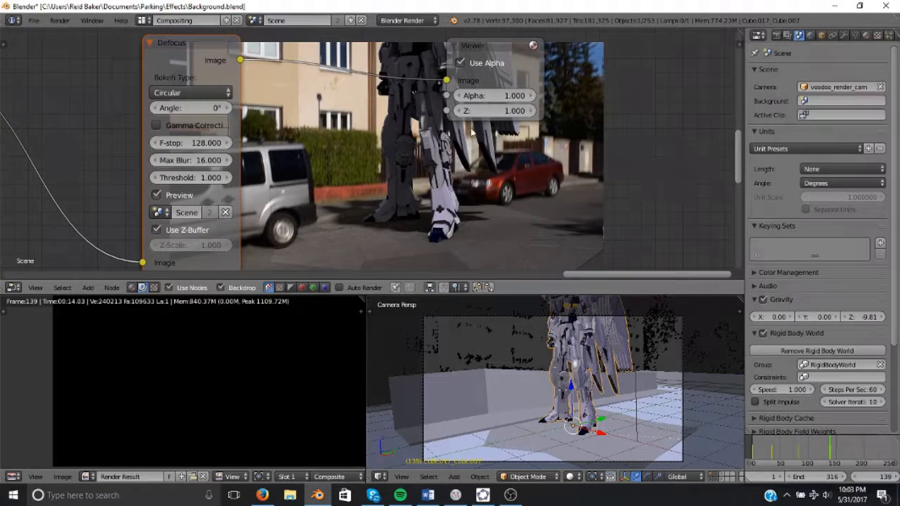
{"action": "left_click_drag", "start_coordinate": [484, 48], "coordinate": [614, 56]}
{"action": "scroll", "coordinate": [619, 55], "scroll_direction": "up", "scroll_amount": 1}
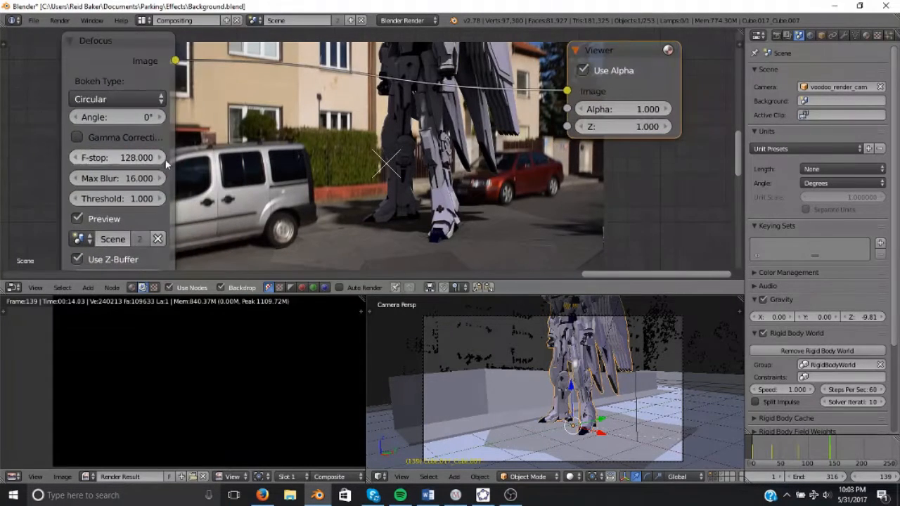
Set the Defocus node's F-stop to 14.
{"action": "left_click", "coordinate": [83, 157]}
{"action": "type", "text": "2"}
{"action": "key", "text": "Return"}
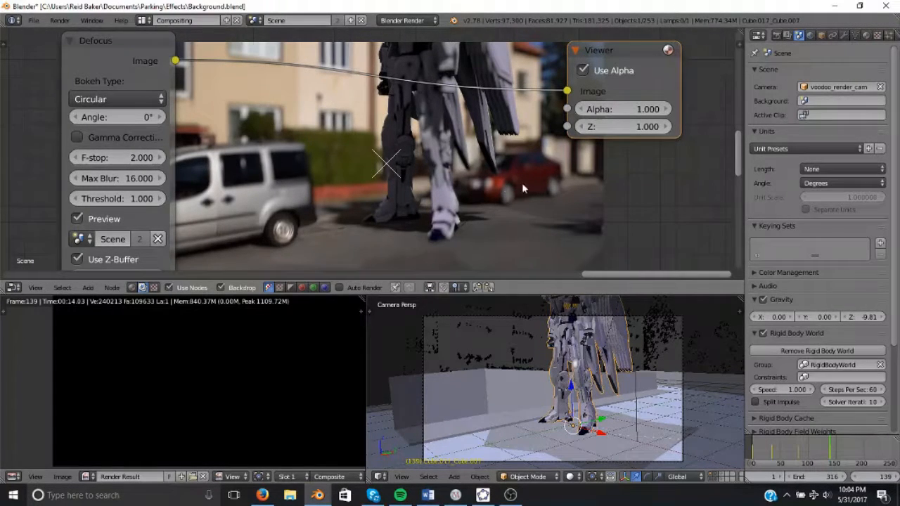
{"action": "left_click", "coordinate": [111, 157]}
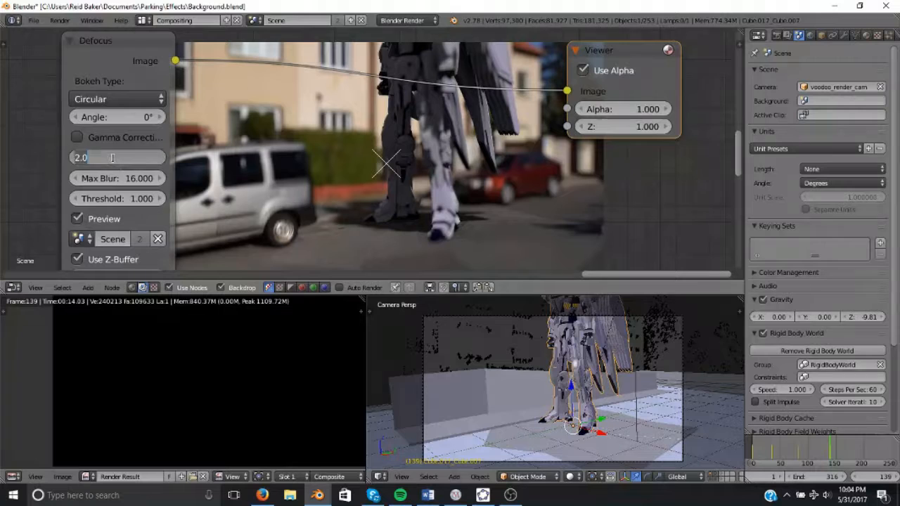
{"action": "type", "text": "14"}
{"action": "key", "text": "Return"}
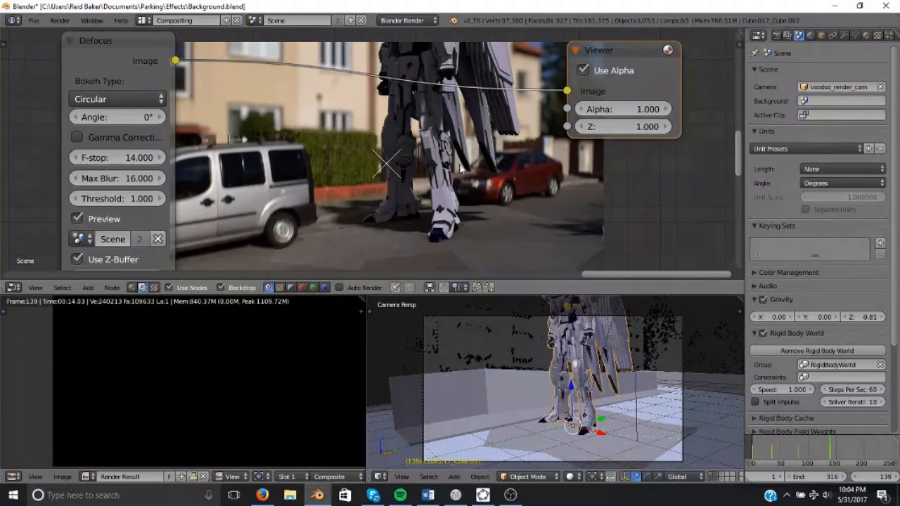
Connect the final Multiply node's image output directly to the Viewer, bypassing the Defocus node.
{"action": "middle_click_drag", "start_coordinate": [415, 143], "coordinate": [366, 101]}
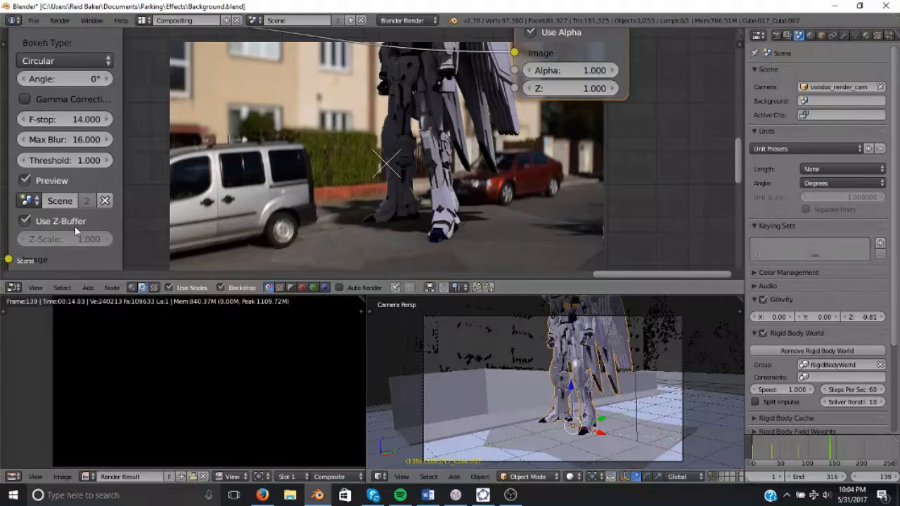
{"action": "scroll", "coordinate": [116, 181], "scroll_direction": "down", "scroll_amount": 2}
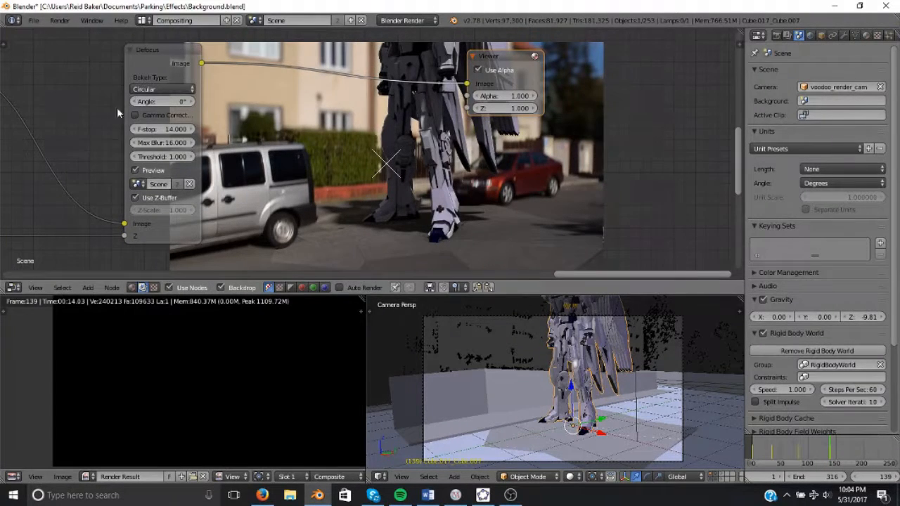
{"action": "scroll", "coordinate": [87, 120], "scroll_direction": "down", "scroll_amount": 1}
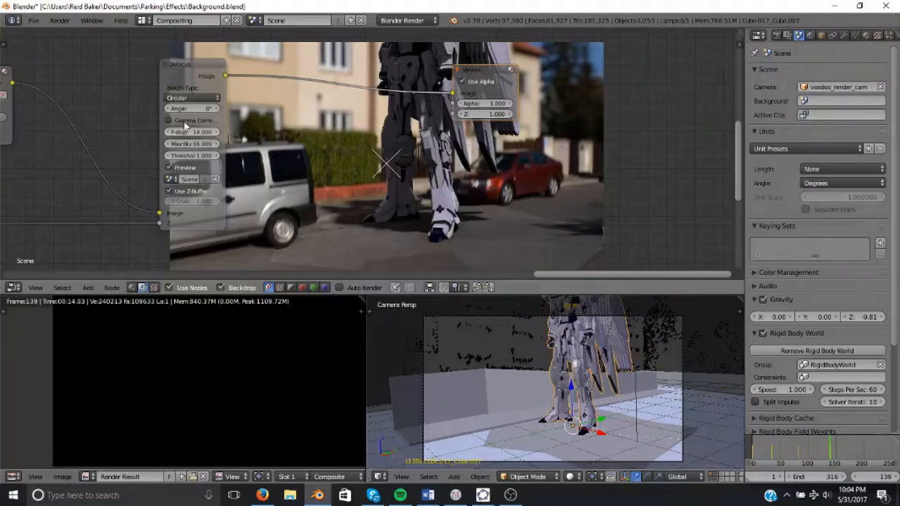
{"action": "scroll", "coordinate": [187, 124], "scroll_direction": "down", "scroll_amount": 2}
{"action": "middle_click_drag", "start_coordinate": [268, 134], "coordinate": [311, 135]}
{"action": "left_click_drag", "start_coordinate": [109, 92], "coordinate": [473, 104]}
{"action": "scroll", "coordinate": [253, 82], "scroll_direction": "down", "scroll_amount": 2}
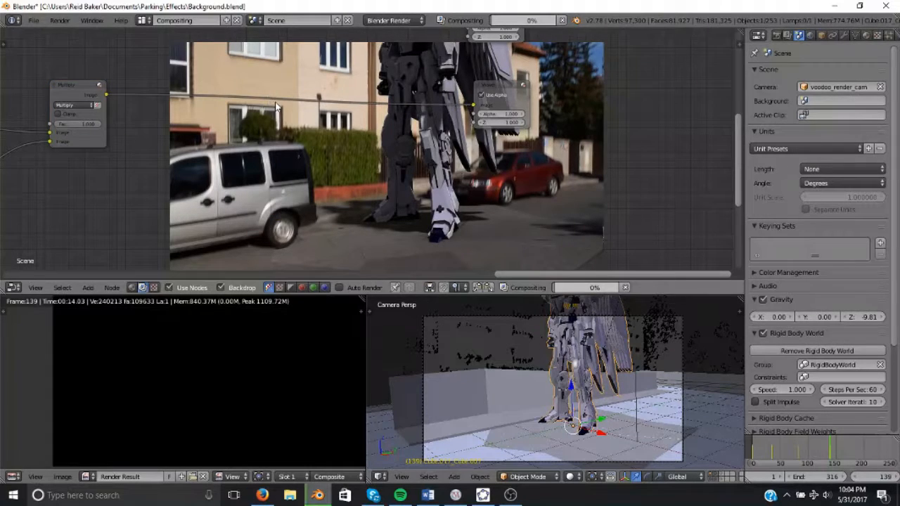
Add a Dilate/Erode filter node above the Alpha Over node.
{"action": "middle_click_drag", "start_coordinate": [288, 145], "coordinate": [463, 126]}
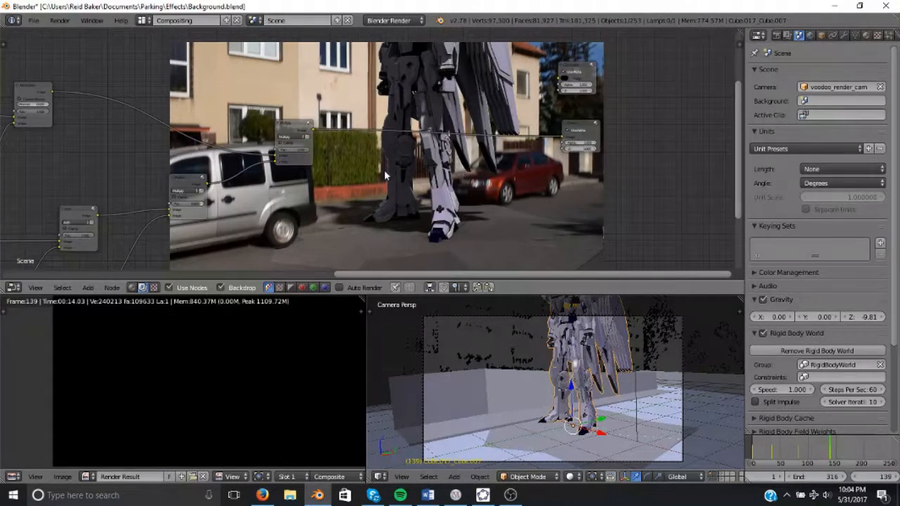
{"action": "middle_click_drag", "start_coordinate": [384, 176], "coordinate": [551, 170]}
{"action": "mouse_move", "coordinate": [203, 154]}
{"action": "middle_mouse_down"}
{"action": "mouse_move", "coordinate": [400, 152]}
{"action": "mouse_move", "coordinate": [502, 114]}
{"action": "middle_mouse_up"}
{"action": "scroll", "coordinate": [197, 146], "scroll_direction": "up", "scroll_amount": 3}
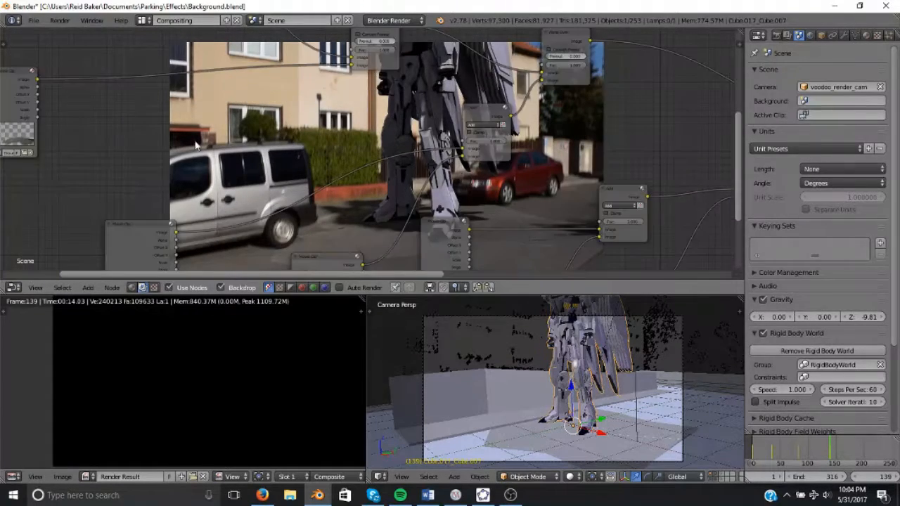
{"action": "middle_click_drag", "start_coordinate": [197, 146], "coordinate": [306, 204]}
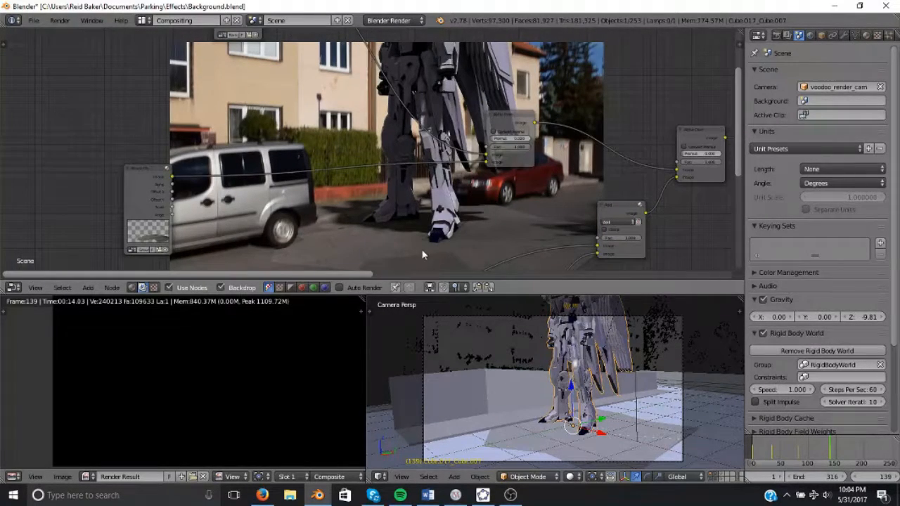
{"action": "middle_click_drag", "start_coordinate": [393, 249], "coordinate": [259, 196], "text": "alt"}
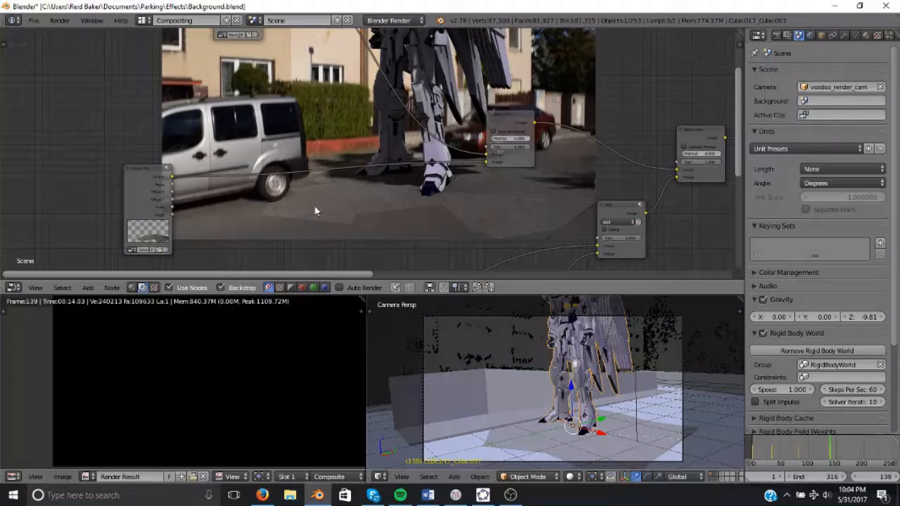
{"action": "scroll", "coordinate": [356, 199], "scroll_direction": "up", "scroll_amount": 2}
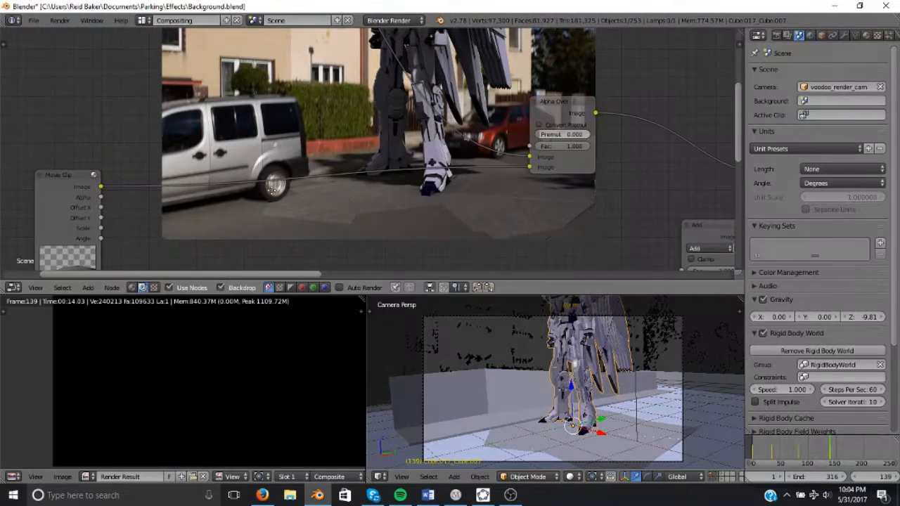
{"action": "middle_click_drag", "start_coordinate": [272, 190], "coordinate": [310, 175]}
{"action": "middle_click_drag", "start_coordinate": [348, 122], "coordinate": [297, 141]}
{"action": "key", "text": "shift+a"}
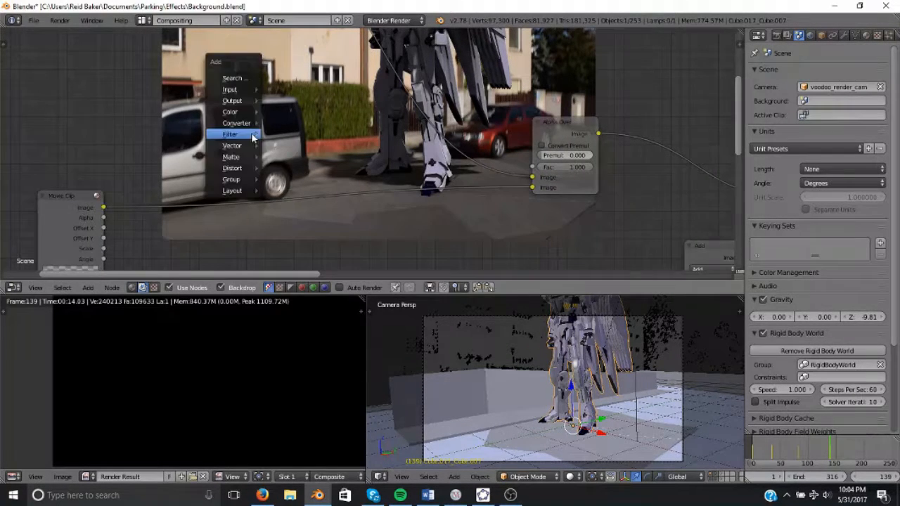
{"action": "mouse_move", "coordinate": [239, 134]}
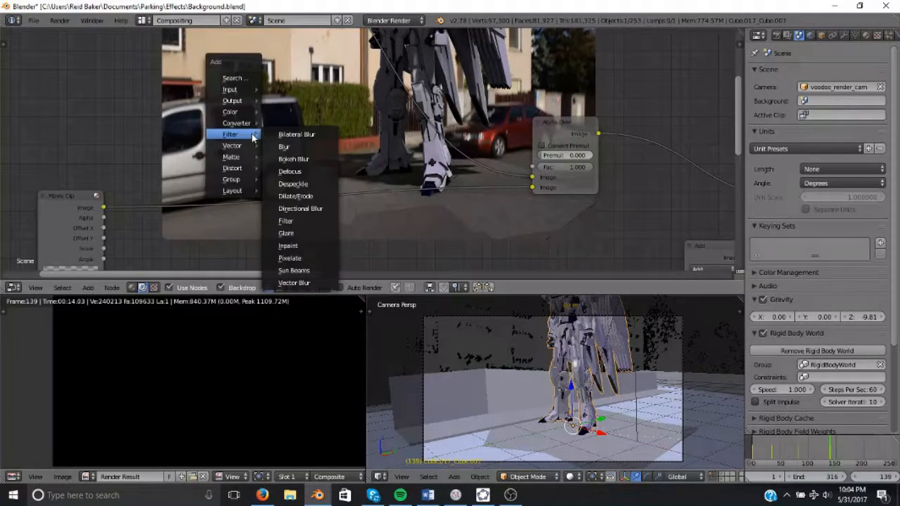
{"action": "left_click", "coordinate": [309, 197]}
{"action": "left_click", "coordinate": [286, 102]}
Wire the Dilate/Erode output into the Alpha Over Fac input and the Movie Clip's Alpha into its Mask input.
{"action": "left_click_drag", "start_coordinate": [318, 87], "coordinate": [532, 166]}
{"action": "left_click_drag", "start_coordinate": [105, 218], "coordinate": [252, 123]}
{"action": "scroll", "coordinate": [299, 145], "scroll_direction": "up", "scroll_amount": 2}
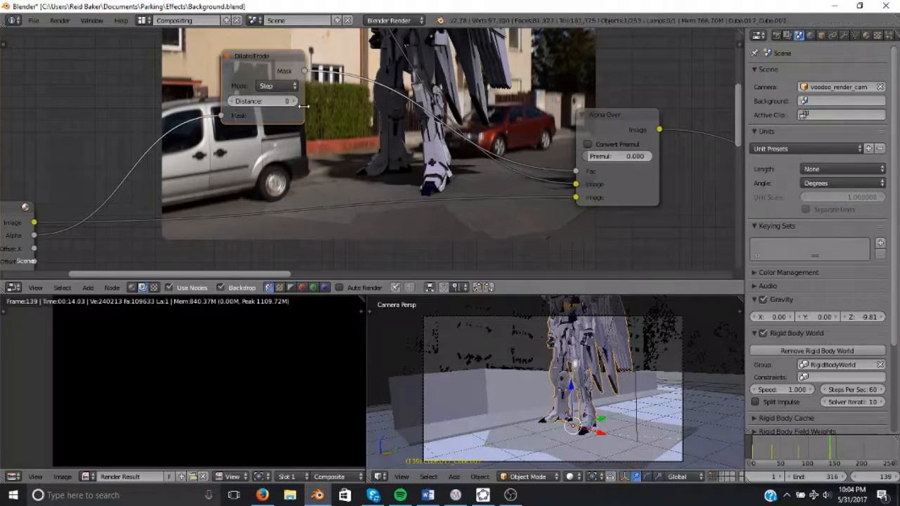
Set the Dilate/Erode mode to Feather and its distance to -94.
{"action": "left_click", "coordinate": [292, 86]}
{"action": "left_click", "coordinate": [287, 140]}
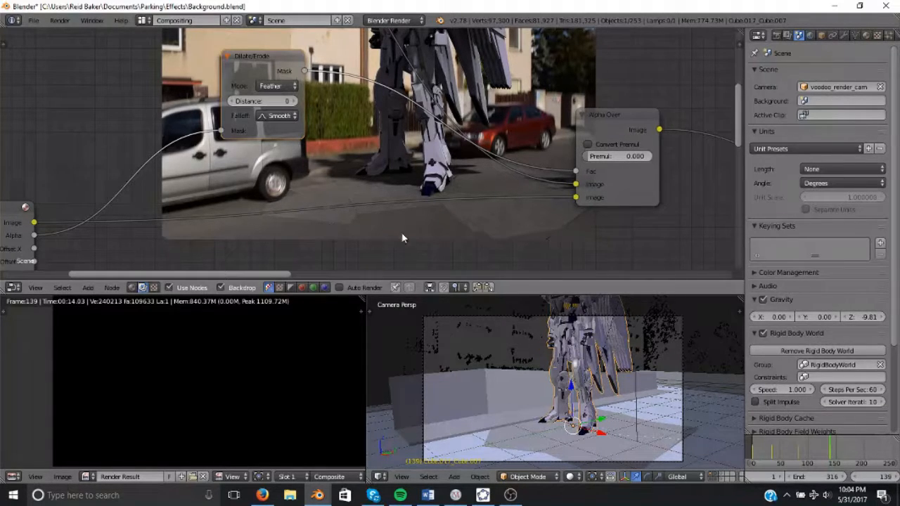
{"action": "left_click_drag", "start_coordinate": [261, 101], "coordinate": [195, 101]}
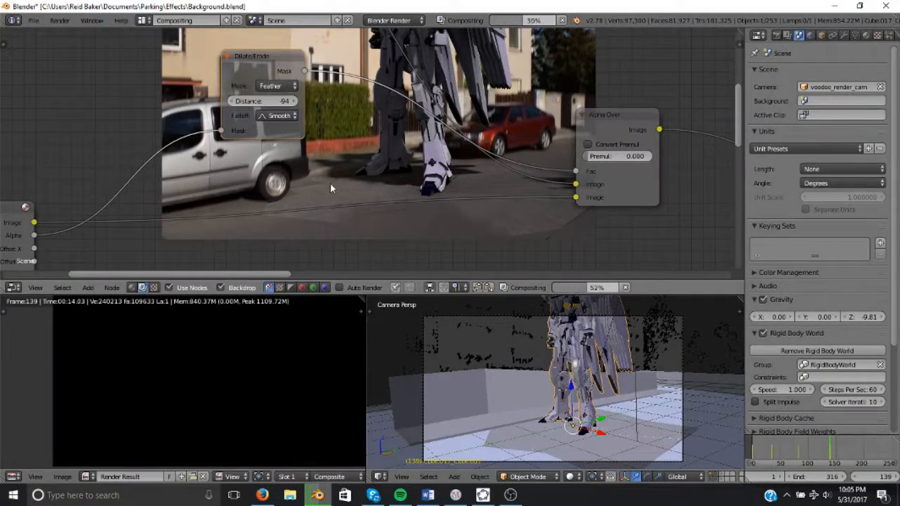
Reposition the Alpha Over node below the Dilate/Erode node to tidy the tree.
{"action": "middle_click_drag", "start_coordinate": [642, 270], "coordinate": [552, 218]}
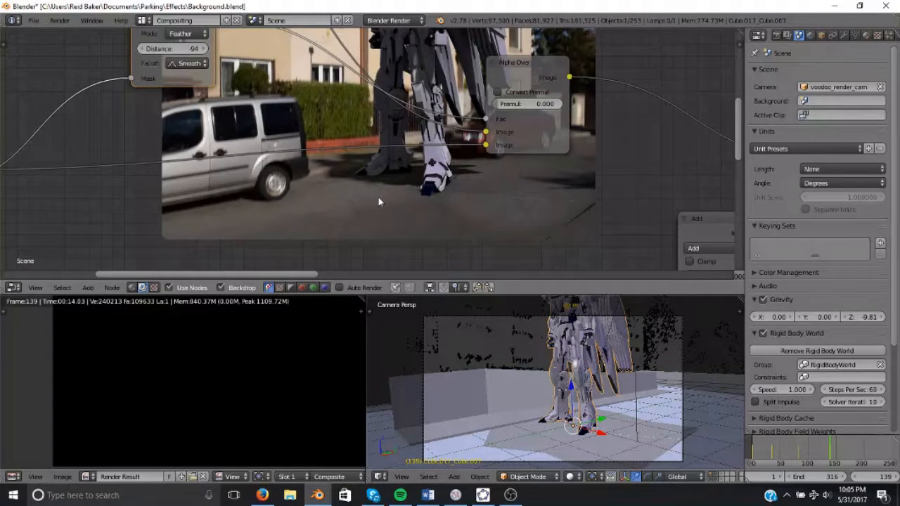
{"action": "middle_click_drag", "start_coordinate": [475, 264], "coordinate": [352, 204]}
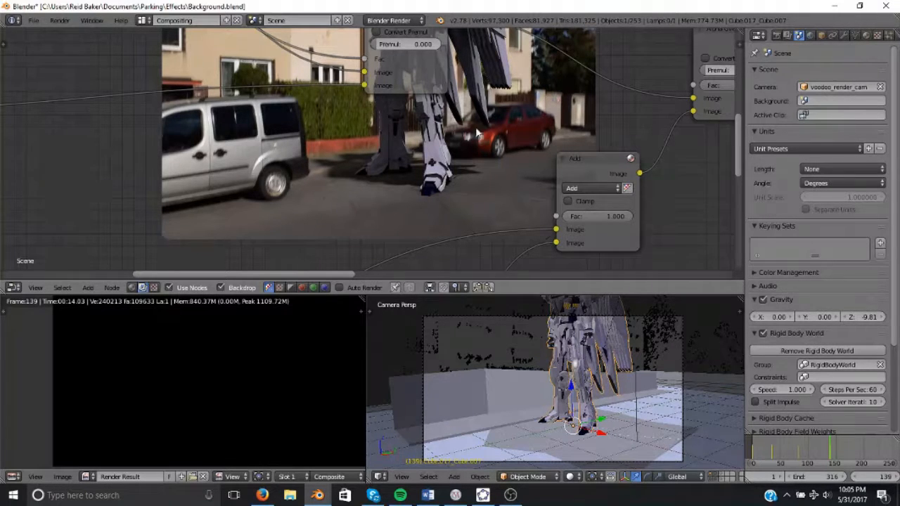
{"action": "middle_click_drag", "start_coordinate": [462, 148], "coordinate": [481, 253]}
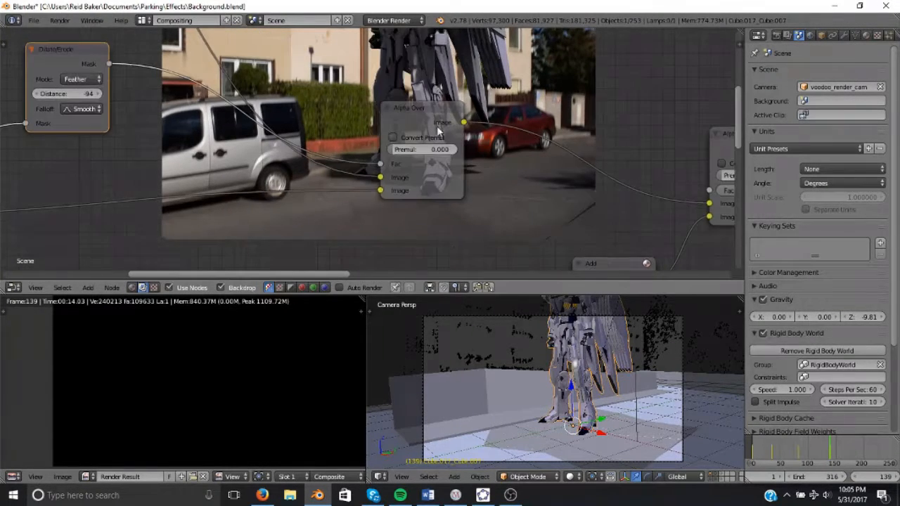
{"action": "left_click_drag", "start_coordinate": [429, 111], "coordinate": [346, 113]}
{"action": "scroll", "coordinate": [391, 129], "scroll_direction": "down", "scroll_amount": 4}
{"action": "scroll", "coordinate": [392, 129], "scroll_direction": "down", "scroll_amount": 2}
{"action": "middle_click_drag", "start_coordinate": [392, 129], "coordinate": [295, 205]}
{"action": "scroll", "coordinate": [295, 205], "scroll_direction": "down", "scroll_amount": 2}
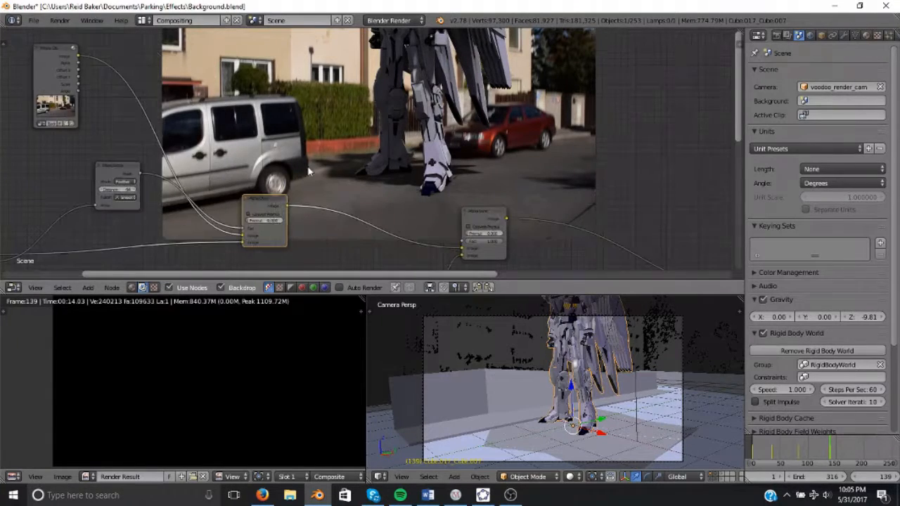
{"action": "middle_click_drag", "start_coordinate": [259, 111], "coordinate": [244, 127]}
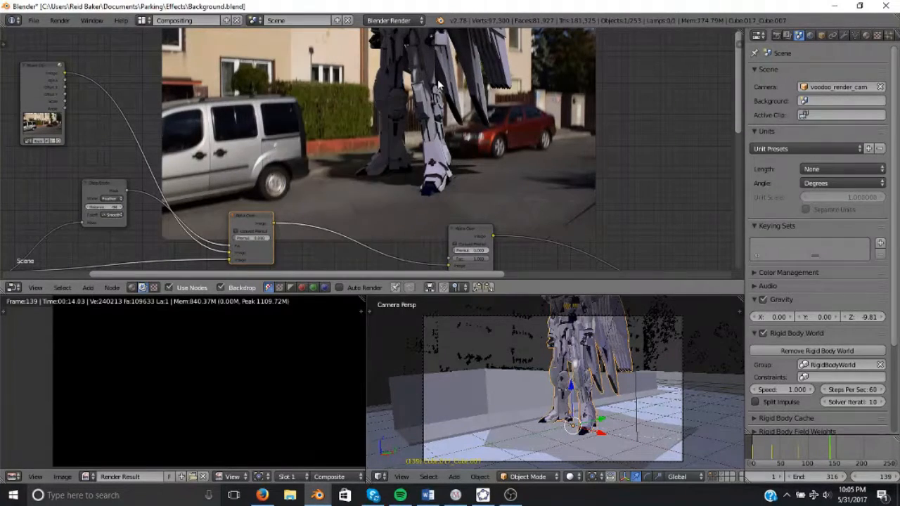
Zoom and pan the backdrop to inspect the composited robot's legs and edges closely.
{"action": "key", "text": "alt+v"}
{"action": "middle_click_drag", "start_coordinate": [447, 100], "coordinate": [448, 187], "text": "alt"}
{"action": "scroll", "coordinate": [447, 184], "scroll_direction": "up", "scroll_amount": 2, "text": "alt"}
{"action": "key", "text": "alt+v"}
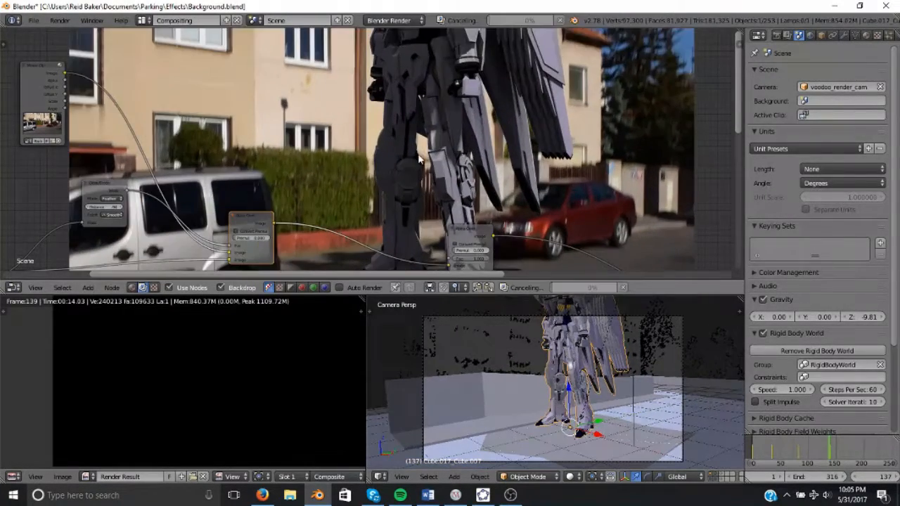
{"action": "key", "text": "alt+v"}
{"action": "key", "text": "alt+v"}
{"action": "key", "text": "alt+v"}
{"action": "middle_click_drag", "start_coordinate": [441, 129], "coordinate": [352, 161], "text": "alt"}
{"action": "scroll", "coordinate": [351, 161], "scroll_direction": "up", "scroll_amount": 2, "text": "alt"}
{"action": "key", "text": "alt+v"}
{"action": "key", "text": "alt+v"}
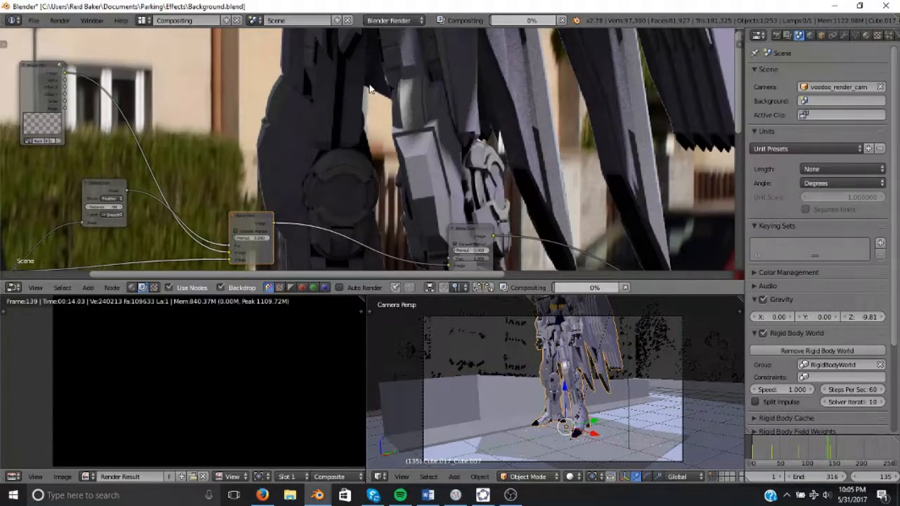
{"action": "middle_click_drag", "start_coordinate": [286, 146], "coordinate": [414, 124], "text": "alt"}
{"action": "scroll", "coordinate": [417, 135], "scroll_direction": "down", "scroll_amount": 1}
{"action": "middle_click_drag", "start_coordinate": [482, 107], "coordinate": [436, 88], "text": "alt"}
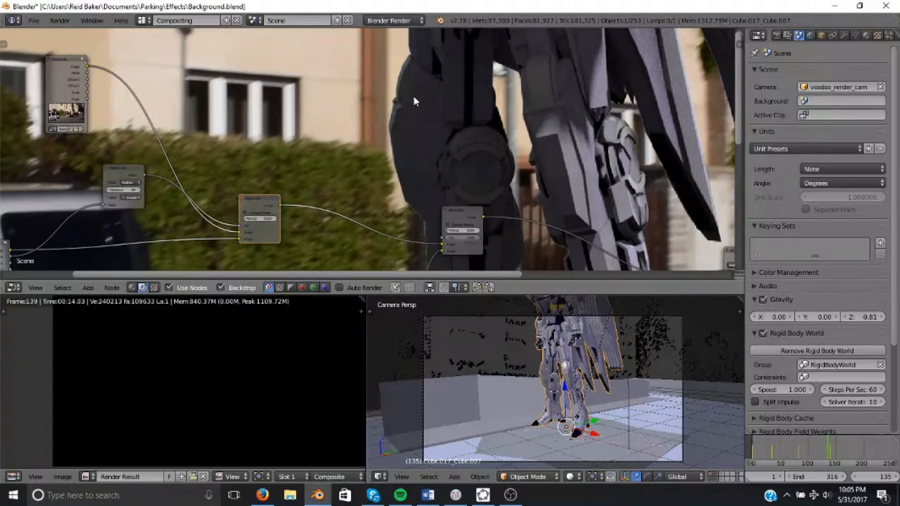
{"action": "scroll", "coordinate": [436, 88], "scroll_direction": "down", "scroll_amount": 1}
{"action": "middle_click_drag", "start_coordinate": [316, 102], "coordinate": [342, 145]}
Add a Glare filter node to the compositing tree.
{"action": "key", "text": "shift+a"}
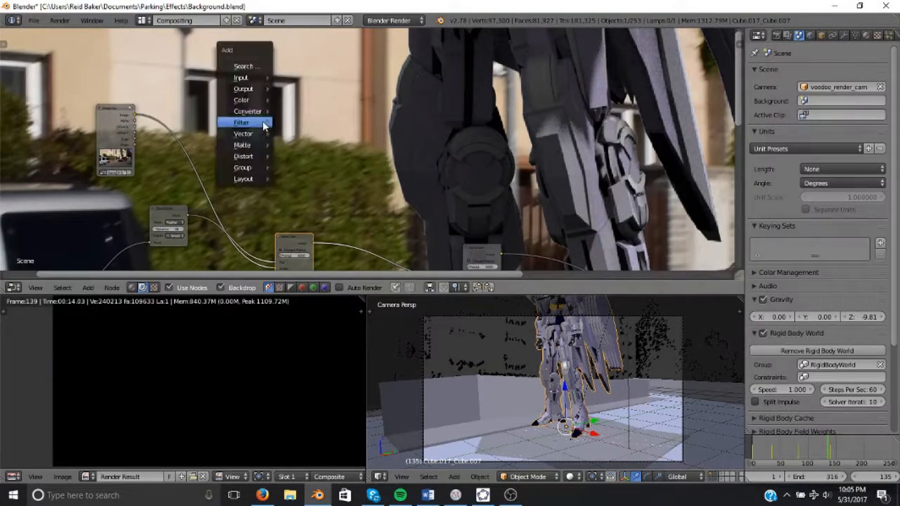
{"action": "mouse_move", "coordinate": [262, 121]}
{"action": "left_click", "coordinate": [297, 222]}
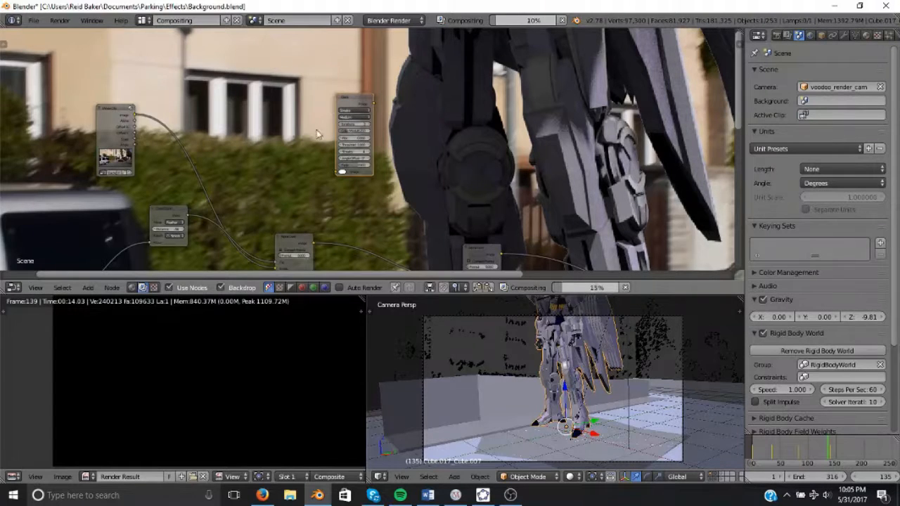
Set the Glare node's type to Fog Glow and its quality to Low.
{"action": "left_click", "coordinate": [346, 118]}
{"action": "left_click_drag", "start_coordinate": [360, 98], "coordinate": [355, 92]}
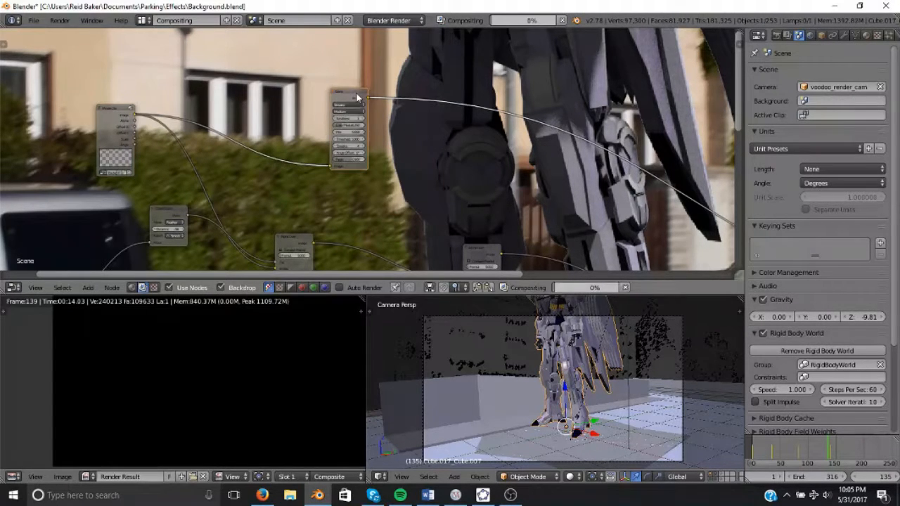
{"action": "left_click", "coordinate": [356, 111]}
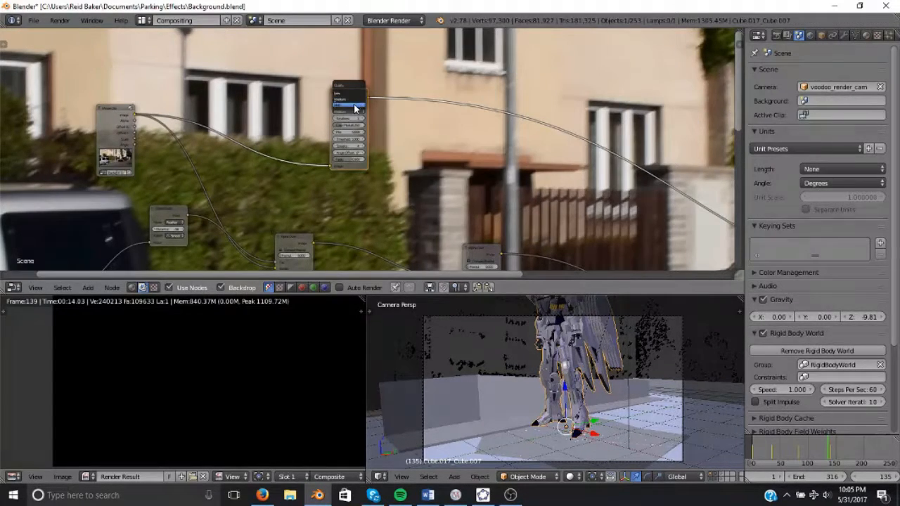
{"action": "left_click", "coordinate": [356, 106]}
{"action": "left_click", "coordinate": [357, 106]}
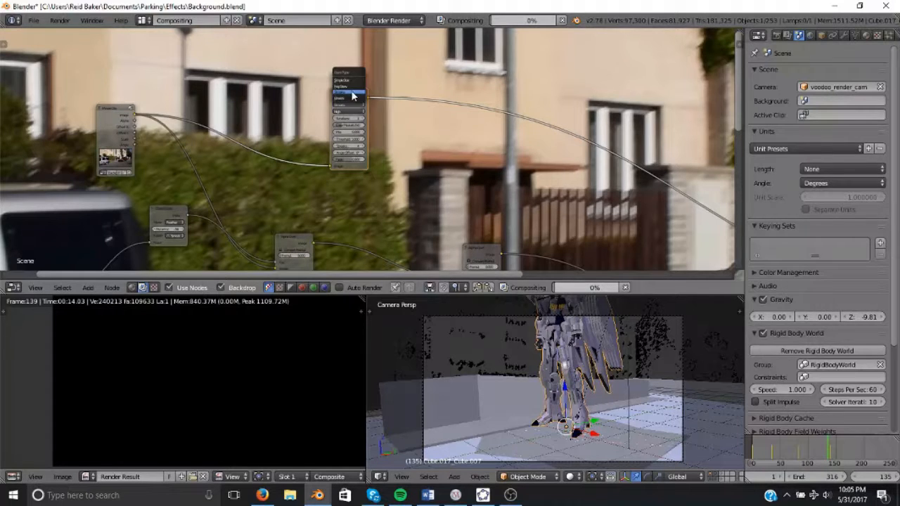
{"action": "left_click", "coordinate": [353, 94]}
{"action": "scroll", "coordinate": [364, 125], "scroll_direction": "up", "scroll_amount": 1}
{"action": "left_click", "coordinate": [343, 108]}
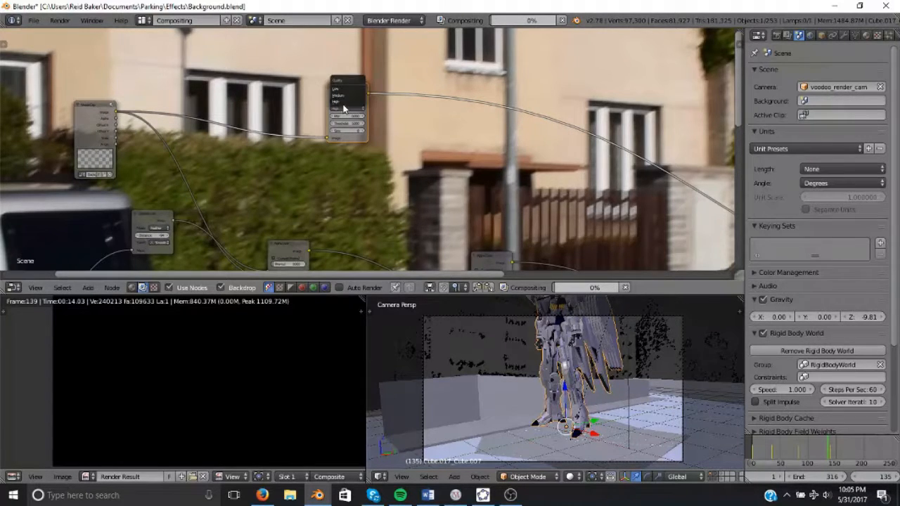
{"action": "left_click", "coordinate": [344, 90]}
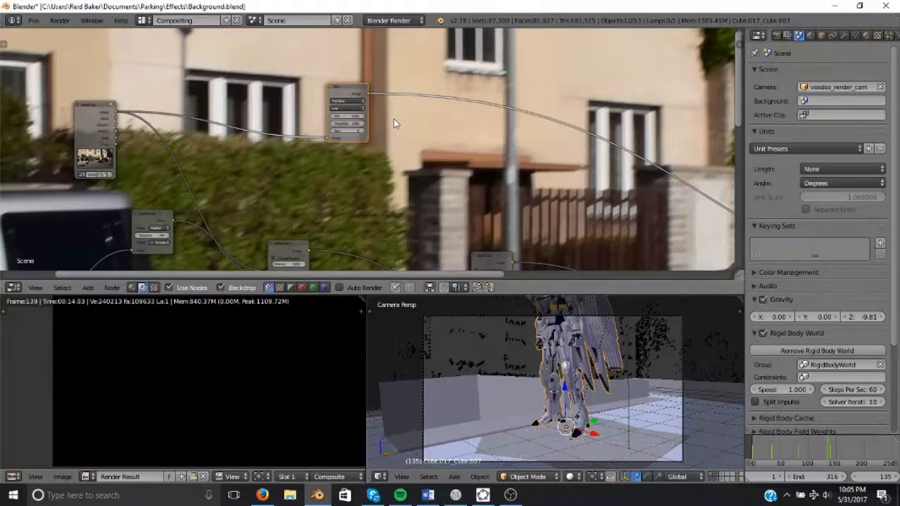
Increase the Glare node's size to 9 and adjust its threshold, previewing the glare on the backdrop.
{"action": "left_click", "coordinate": [362, 132]}
{"action": "left_click", "coordinate": [354, 123]}
{"action": "key", "text": "Return"}
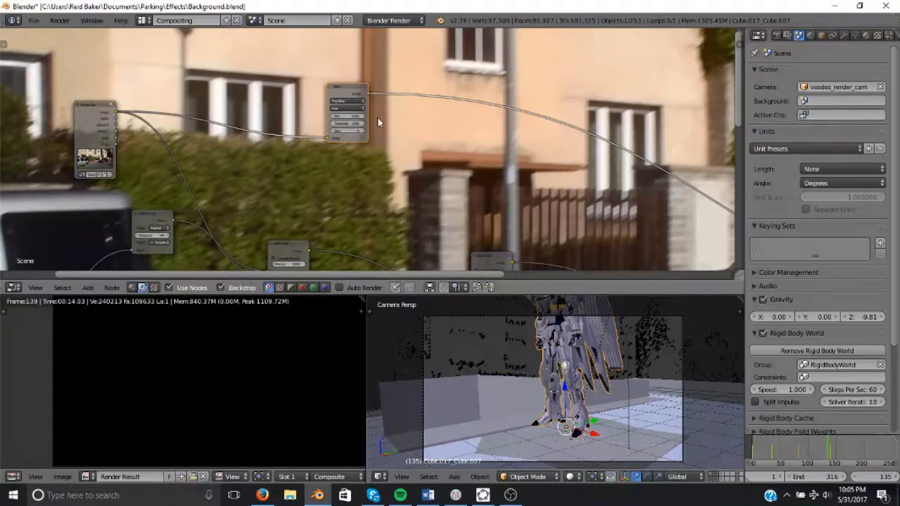
{"action": "key", "text": "v"}
{"action": "key", "text": "v"}
{"action": "key", "text": "v"}
{"action": "key", "text": "v"}
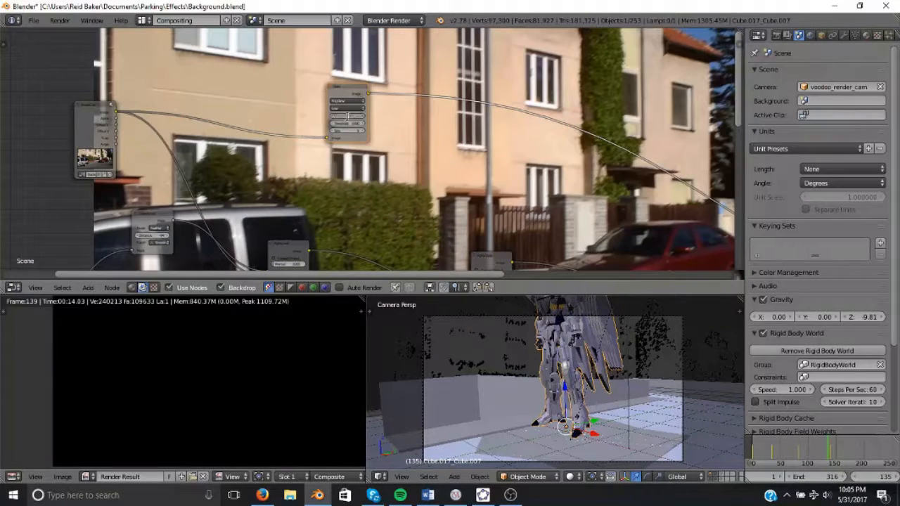
{"action": "key", "text": "Return"}
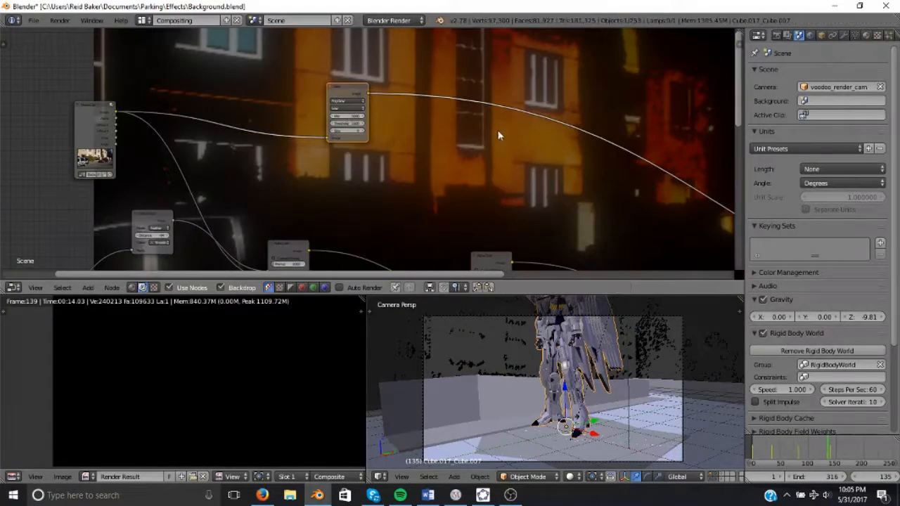
Move the Glare node up and set its Mix value to 1.
{"action": "left_click_drag", "start_coordinate": [342, 91], "coordinate": [283, 78]}
{"action": "key", "text": "alt+v"}
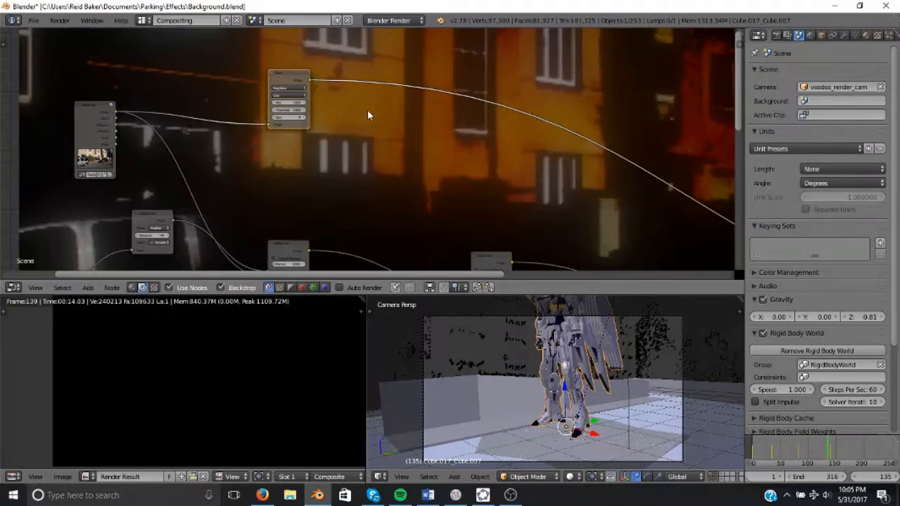
{"action": "key", "text": "v"}
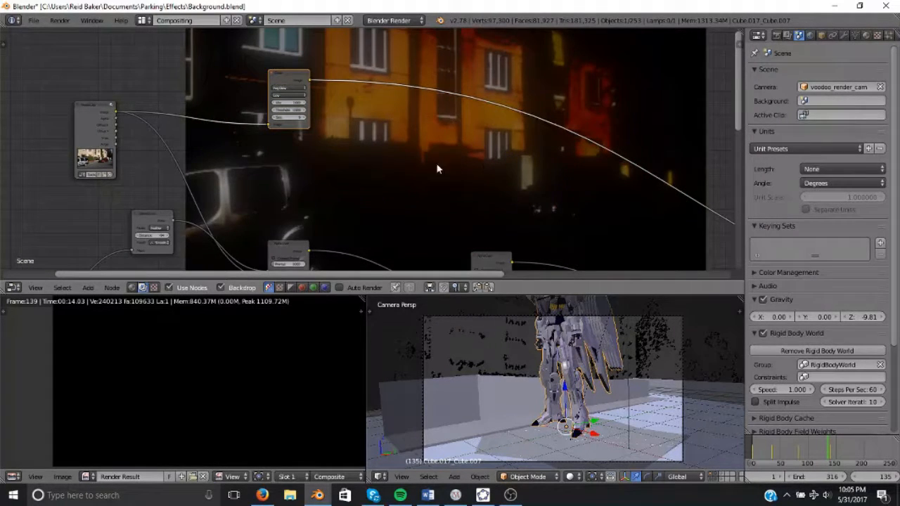
{"action": "scroll", "coordinate": [388, 135], "scroll_direction": "down", "scroll_amount": 1}
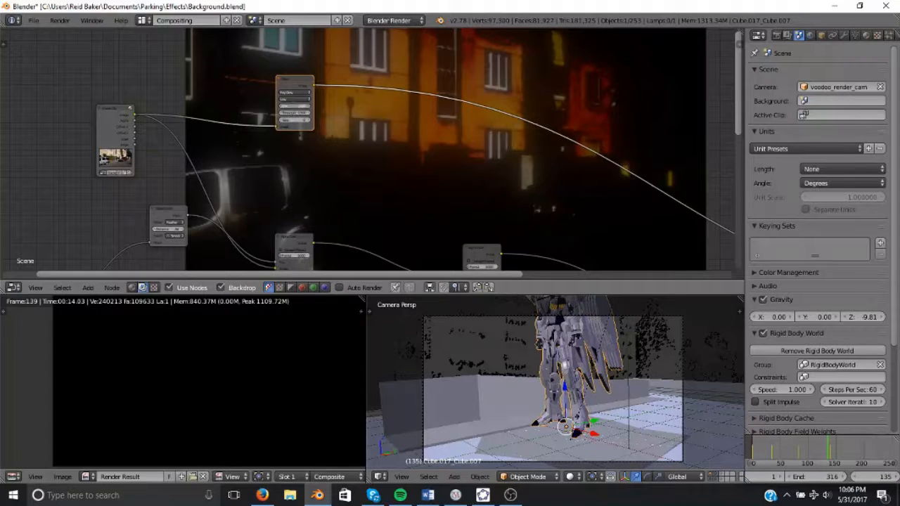
{"action": "double_click", "coordinate": [293, 106]}
{"action": "type", "text": "1"}
{"action": "left_click", "coordinate": [415, 121]}
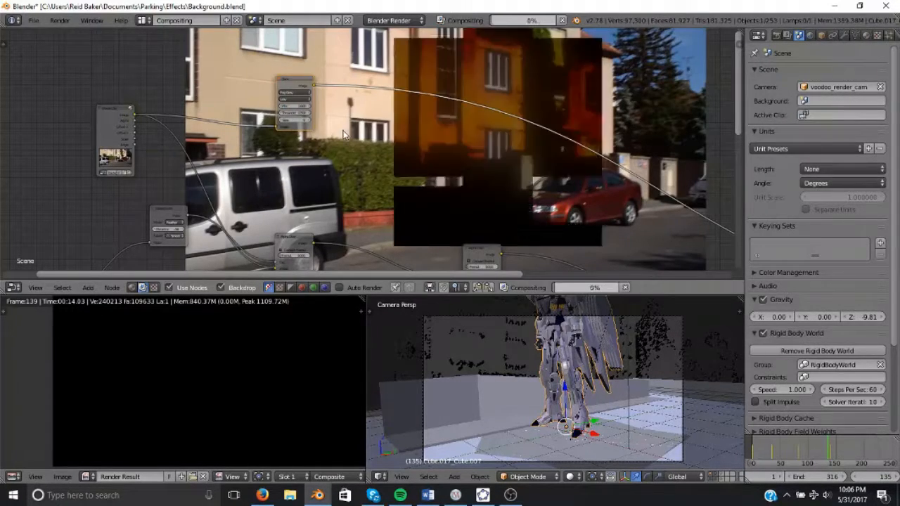
Add a Mix node set to Subtract and link the render image into it.
{"action": "scroll", "coordinate": [319, 139], "scroll_direction": "down", "scroll_amount": 1}
{"action": "middle_click_drag", "start_coordinate": [317, 139], "coordinate": [289, 134]}
{"action": "middle_click_drag", "start_coordinate": [227, 113], "coordinate": [139, 109]}
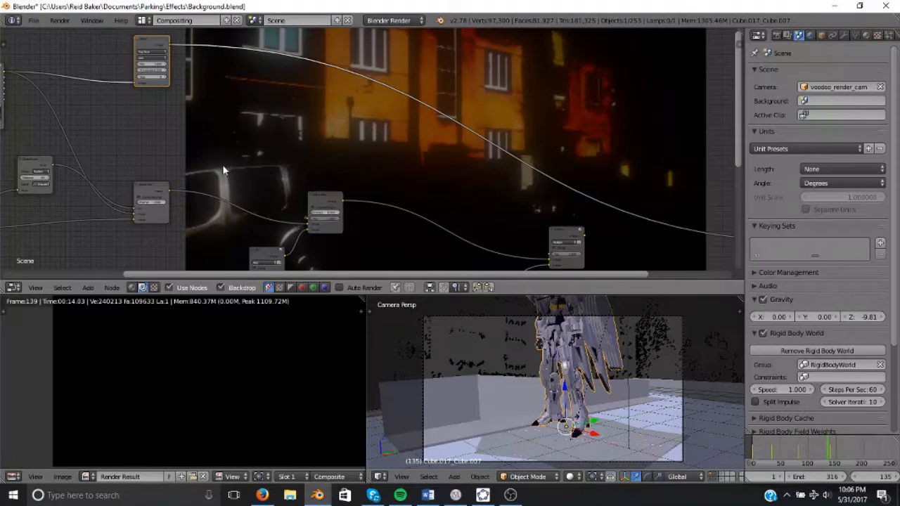
{"action": "scroll", "coordinate": [223, 169], "scroll_direction": "down", "scroll_amount": 2}
{"action": "middle_click_drag", "start_coordinate": [224, 169], "coordinate": [337, 182]}
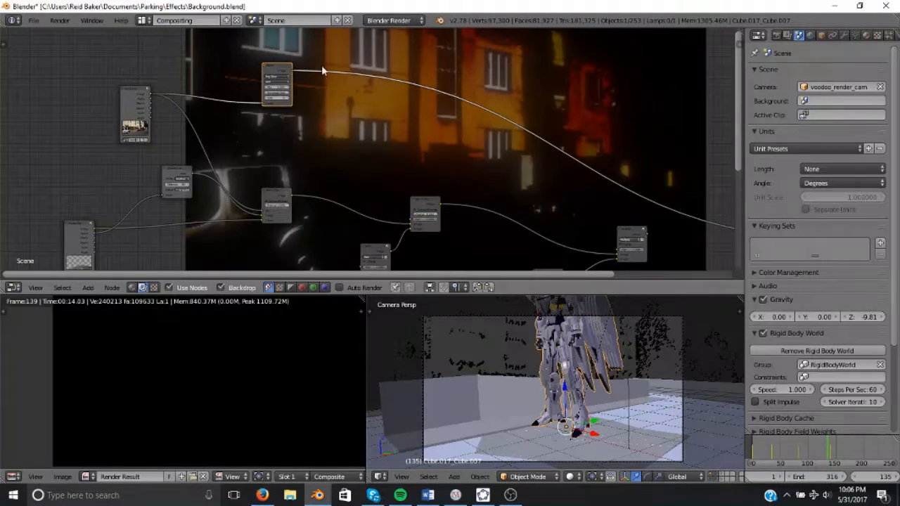
{"action": "key", "text": "shift+a"}
{"action": "key", "text": "shift+a"}
{"action": "mouse_move", "coordinate": [370, 75]}
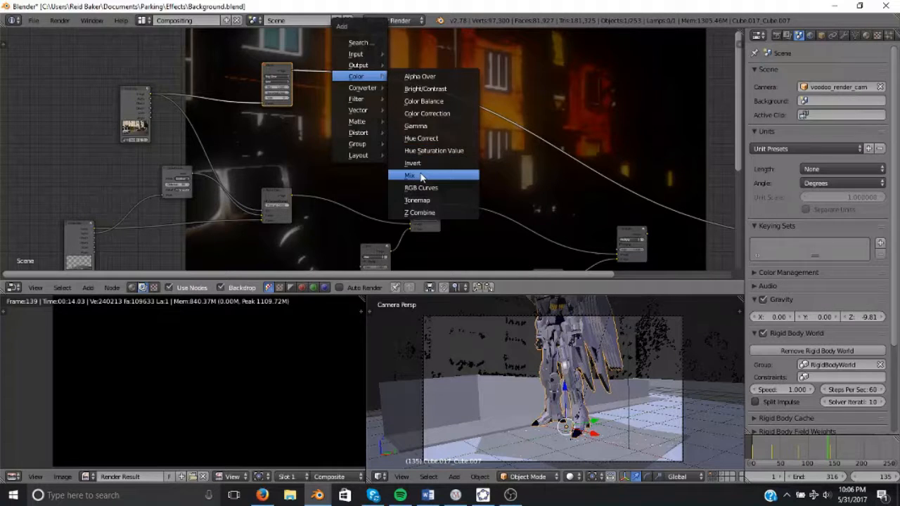
{"action": "left_click", "coordinate": [413, 175]}
{"action": "left_click", "coordinate": [344, 68]}
{"action": "left_click", "coordinate": [358, 77]}
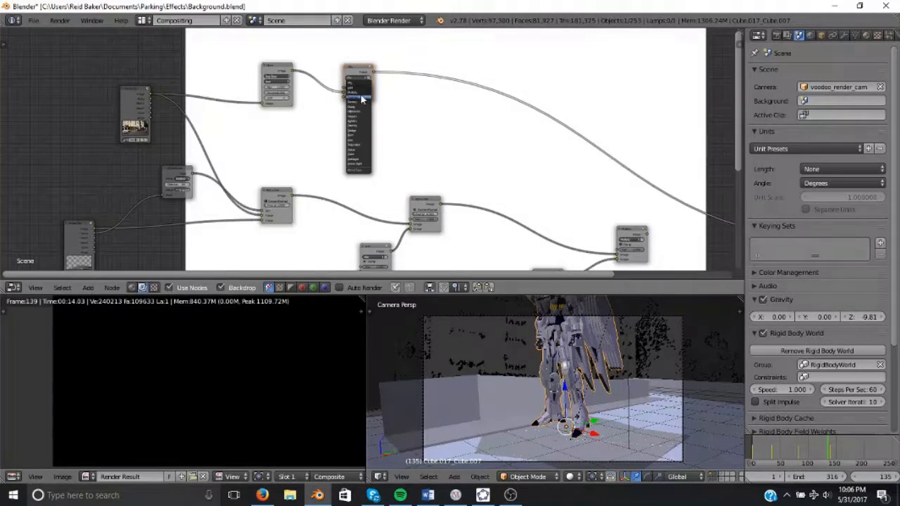
{"action": "left_click", "coordinate": [362, 99]}
{"action": "left_click_drag", "start_coordinate": [151, 93], "coordinate": [344, 92]}
{"action": "middle_click_drag", "start_coordinate": [362, 126], "coordinate": [337, 182]}
Set the Glare node's threshold to 0.2.
{"action": "scroll", "coordinate": [382, 139], "scroll_direction": "up", "scroll_amount": 1}
{"action": "scroll", "coordinate": [391, 136], "scroll_direction": "up", "scroll_amount": 3}
{"action": "scroll", "coordinate": [337, 182], "scroll_direction": "up", "scroll_amount": 4}
{"action": "middle_click_drag", "start_coordinate": [31, 132], "coordinate": [211, 132]}
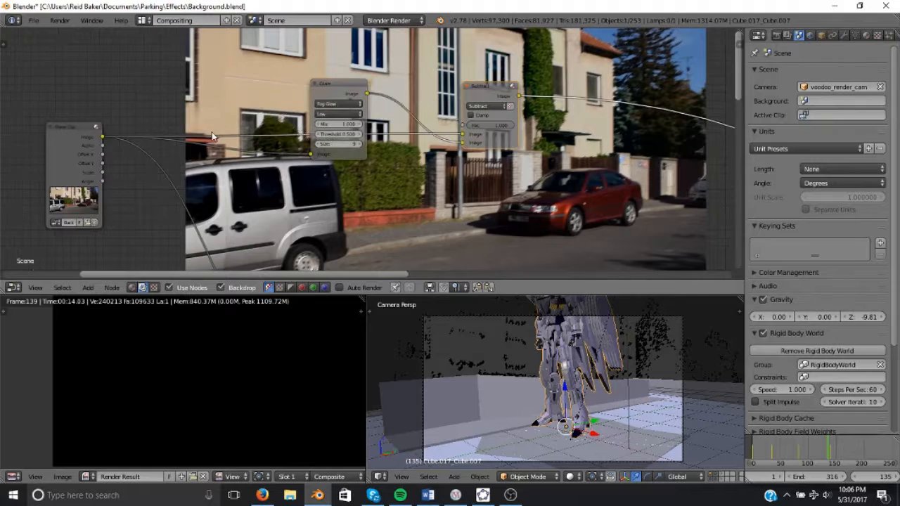
{"action": "left_click", "coordinate": [75, 147], "text": "ctrl+shift"}
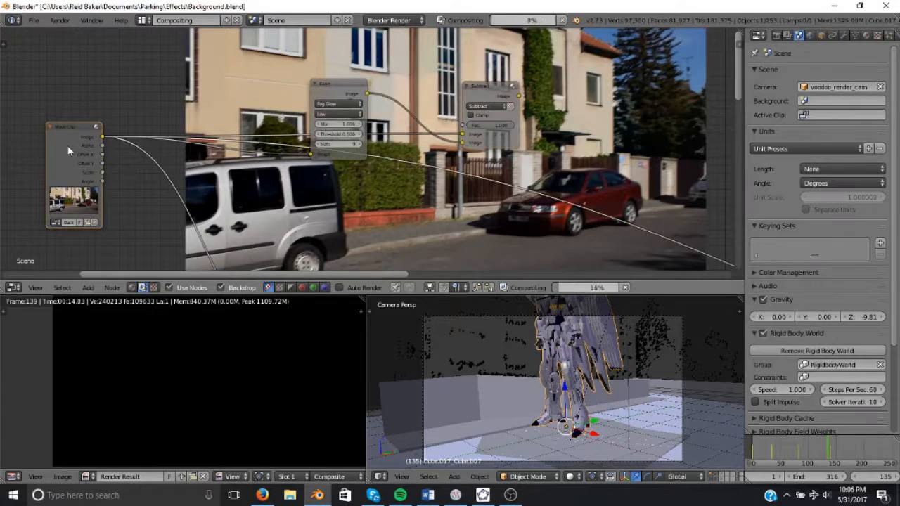
{"action": "left_click", "coordinate": [477, 95], "text": "ctrl+shift"}
{"action": "middle_click_drag", "start_coordinate": [405, 97], "coordinate": [305, 121]}
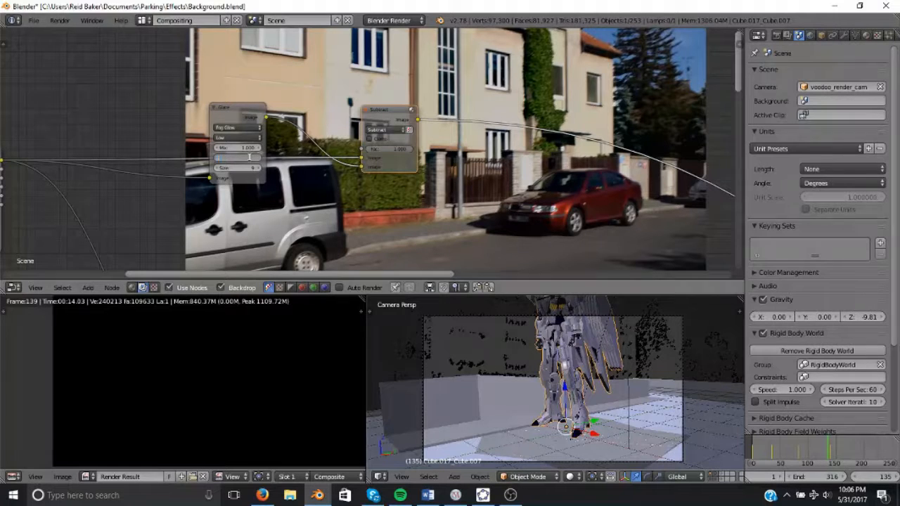
{"action": "type", "text": ".2"}
{"action": "key", "text": "Return"}
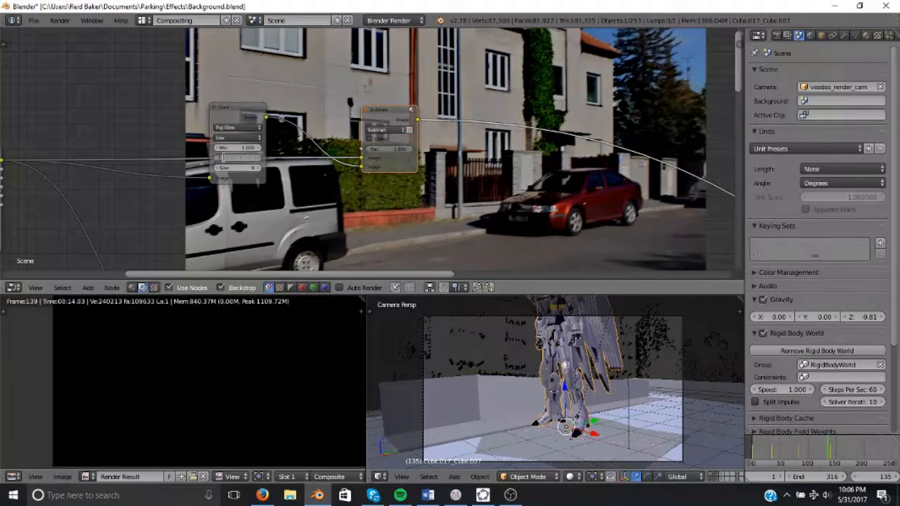
{"action": "type", "text": "0"}
{"action": "key", "text": "Return"}
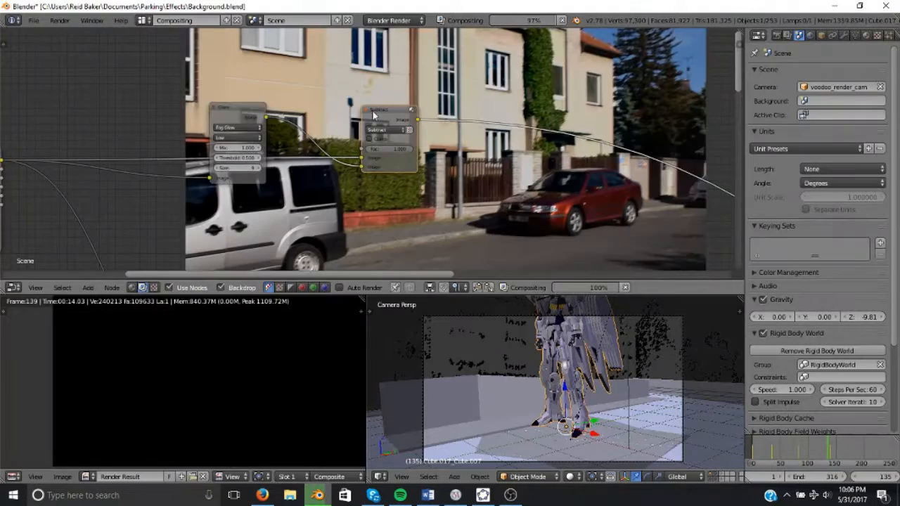
Delete the Subtract Mix node, reposition the Glare node and activate the final composite output.
{"action": "scroll", "coordinate": [355, 136], "scroll_direction": "down", "scroll_amount": 3}
{"action": "key", "text": "x"}
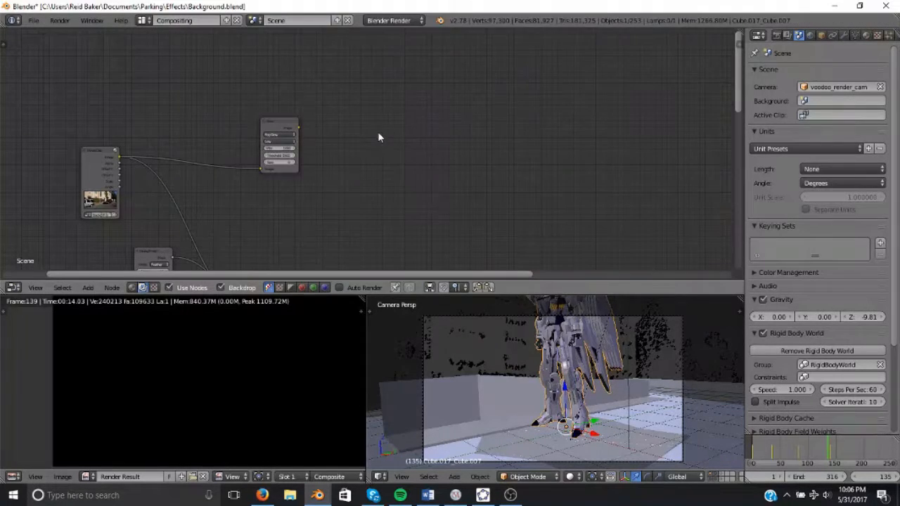
{"action": "middle_click_drag", "start_coordinate": [377, 132], "coordinate": [384, 77]}
{"action": "left_click", "coordinate": [260, 111], "text": "ctrl+shift"}
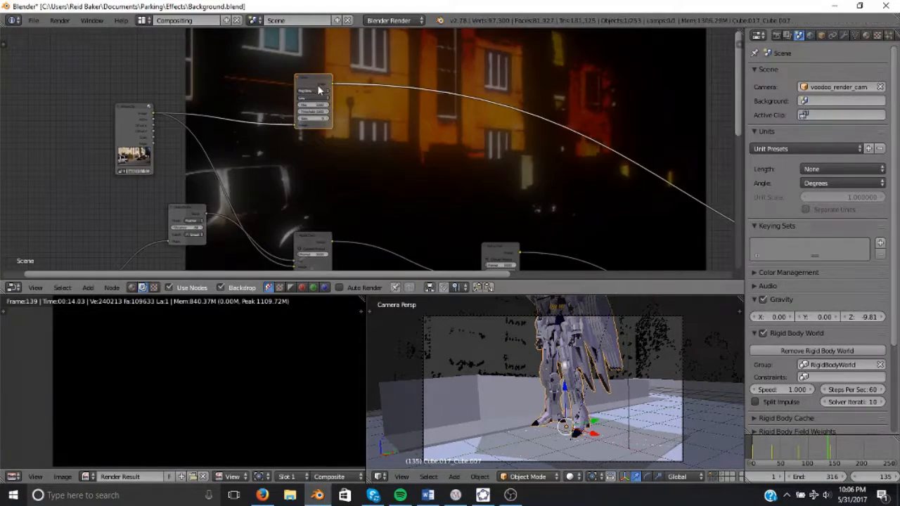
{"action": "left_click_drag", "start_coordinate": [319, 87], "coordinate": [476, 93]}
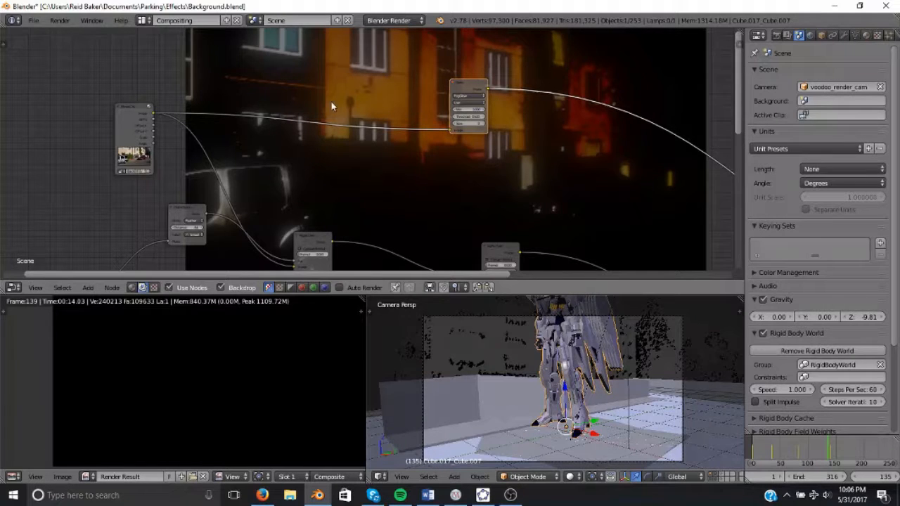
{"action": "scroll", "coordinate": [450, 143], "scroll_direction": "down", "scroll_amount": 3}
{"action": "middle_click_drag", "start_coordinate": [450, 143], "coordinate": [357, 111]}
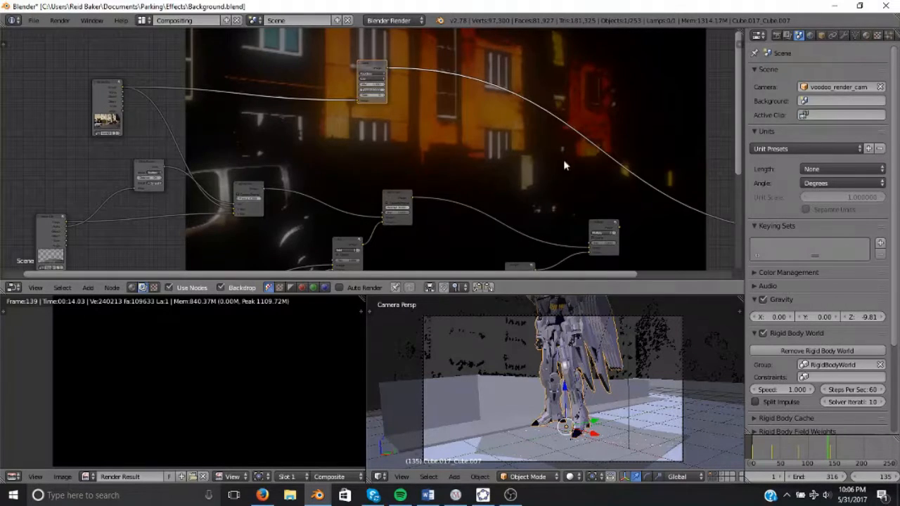
{"action": "left_click", "coordinate": [599, 228], "text": "ctrl+shift"}
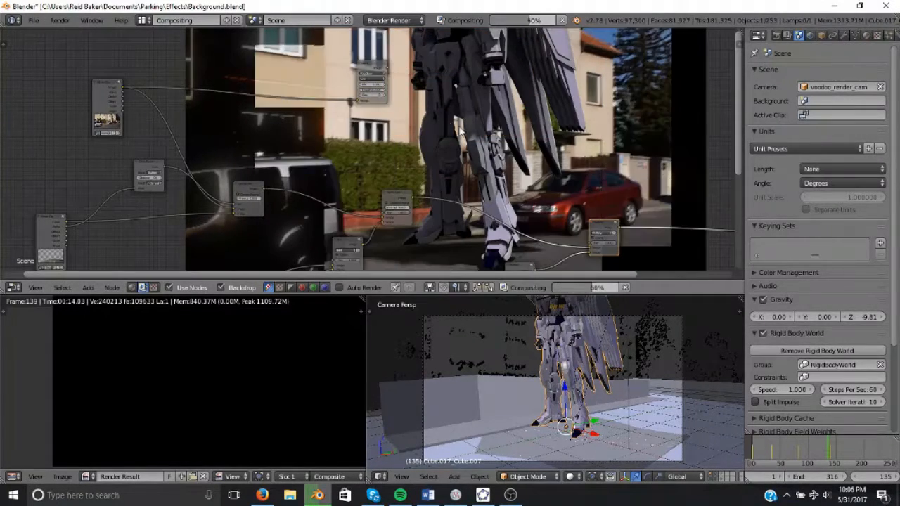
Add a Mix color node above the tree and connect a node's output into its input.
{"action": "mouse_move", "coordinate": [462, 102]}
{"action": "middle_mouse_down"}
{"action": "mouse_move", "coordinate": [462, 122]}
{"action": "mouse_move", "coordinate": [467, 100]}
{"action": "middle_mouse_up"}
{"action": "key", "text": "alt+v"}
{"action": "key", "text": "alt+v"}
{"action": "left_click", "coordinate": [383, 53], "text": "ctrl+shift"}
{"action": "scroll", "coordinate": [384, 135], "scroll_direction": "down", "scroll_amount": 3}
{"action": "middle_click_drag", "start_coordinate": [283, 200], "coordinate": [341, 125]}
{"action": "key", "text": "shift+a"}
{"action": "mouse_move", "coordinate": [343, 125]}
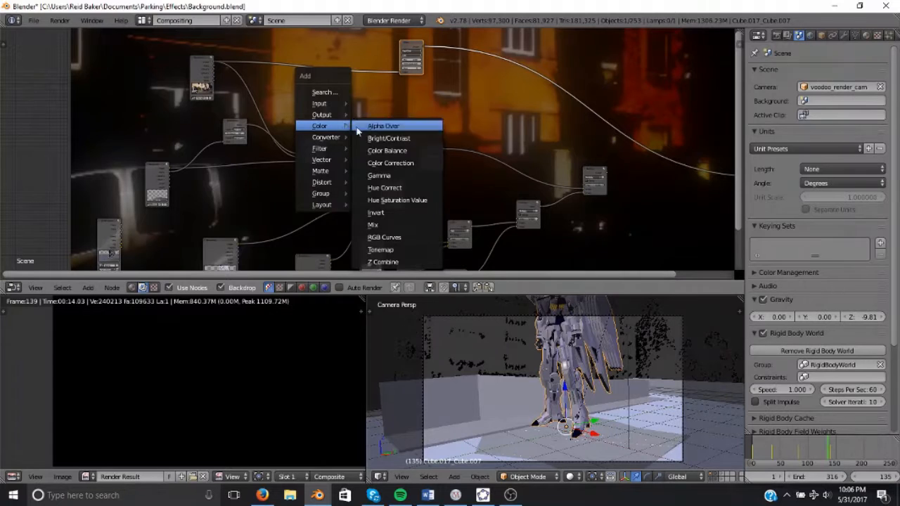
{"action": "left_click", "coordinate": [376, 224]}
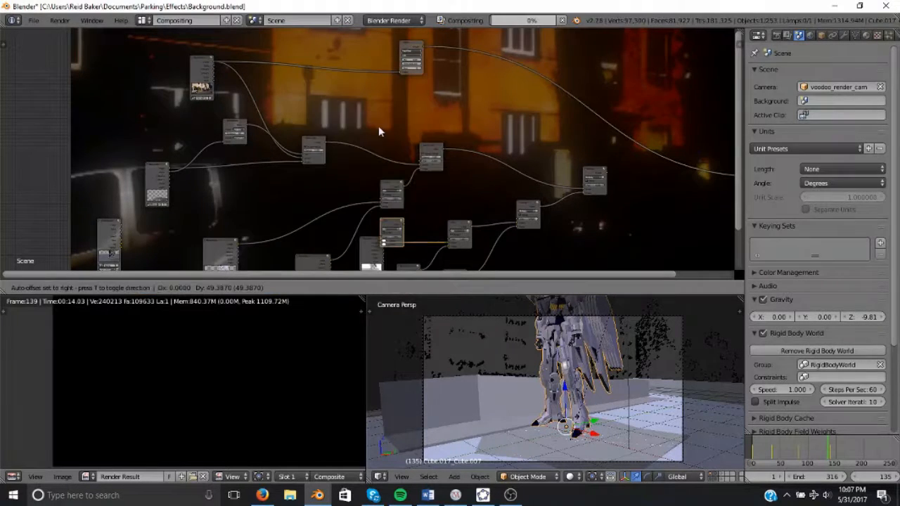
{"action": "left_click", "coordinate": [349, 75]}
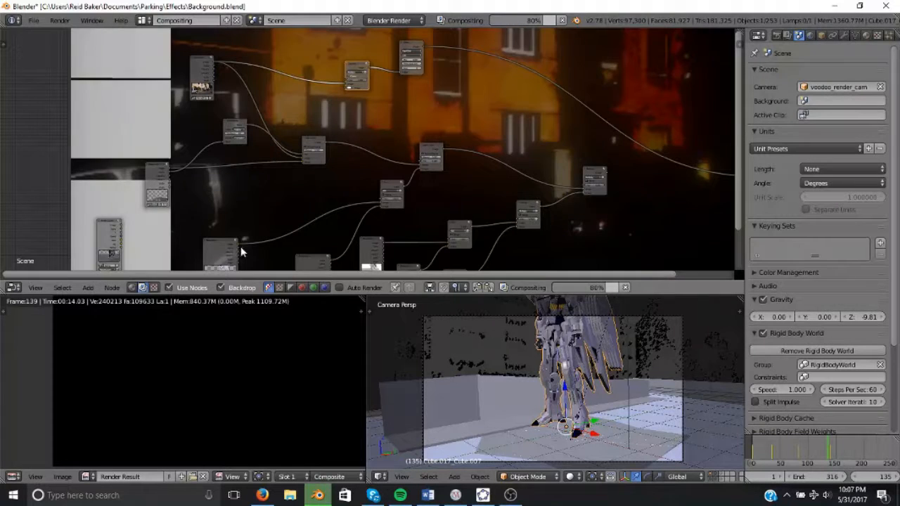
{"action": "left_click_drag", "start_coordinate": [239, 245], "coordinate": [345, 82]}
Add an Invert node feeding the Multiply Mix node, and route the Multiply output into the Glare node.
{"action": "key", "text": "shift+a"}
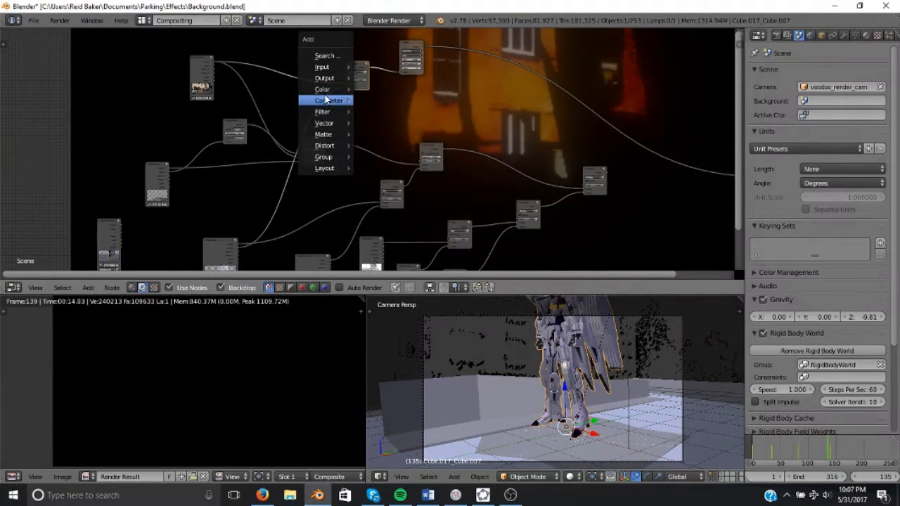
{"action": "mouse_move", "coordinate": [327, 89]}
{"action": "left_click", "coordinate": [391, 173]}
{"action": "left_click", "coordinate": [301, 105]}
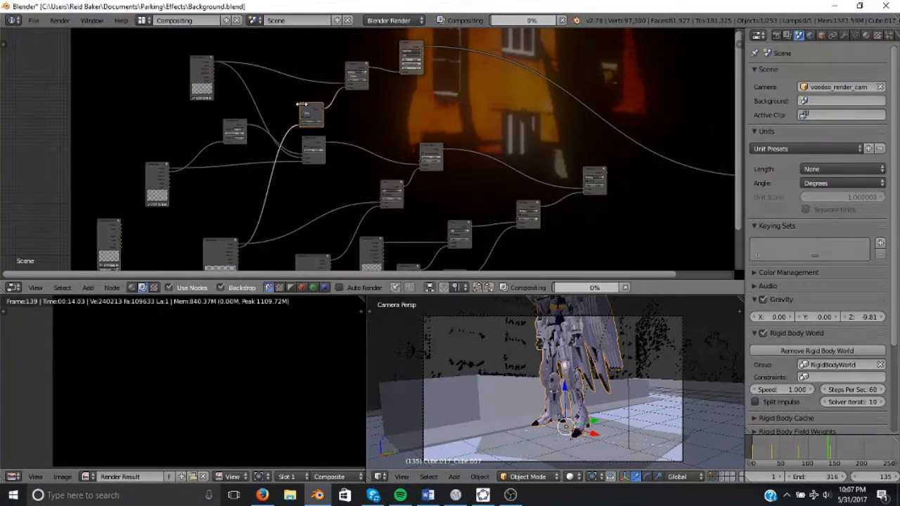
{"action": "middle_click_drag", "start_coordinate": [412, 104], "coordinate": [358, 120]}
{"action": "middle_click_drag", "start_coordinate": [514, 120], "coordinate": [283, 92], "text": "ctrl"}
{"action": "scroll", "coordinate": [336, 43], "scroll_direction": "up", "scroll_amount": 4}
{"action": "middle_click_drag", "start_coordinate": [336, 44], "coordinate": [346, 97]}
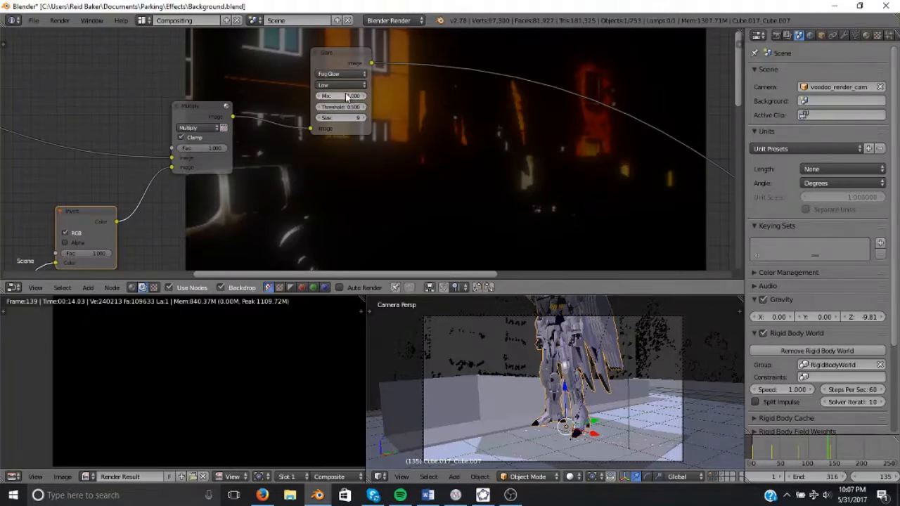
Set the Glare node's quality to Medium.
{"action": "left_click", "coordinate": [340, 85]}
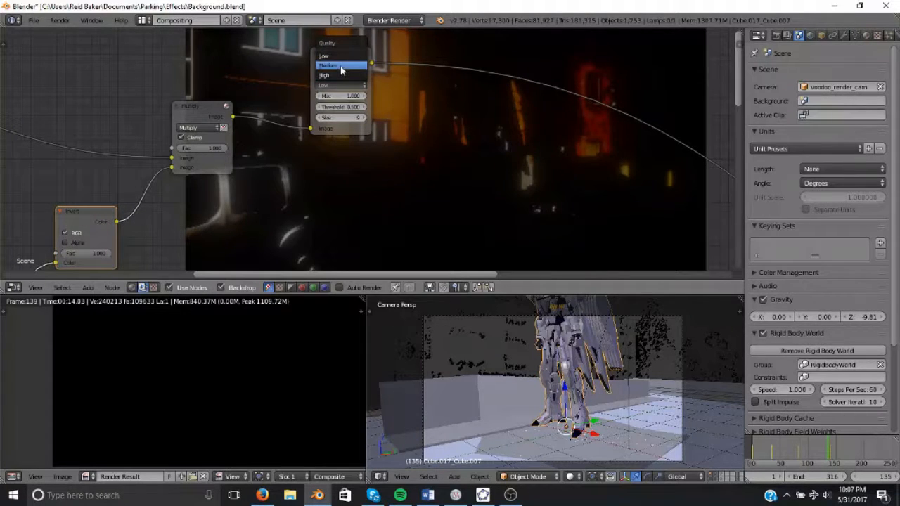
{"action": "left_click", "coordinate": [341, 67]}
{"action": "scroll", "coordinate": [422, 143], "scroll_direction": "down", "scroll_amount": 1}
{"action": "scroll", "coordinate": [349, 159], "scroll_direction": "down", "scroll_amount": 1}
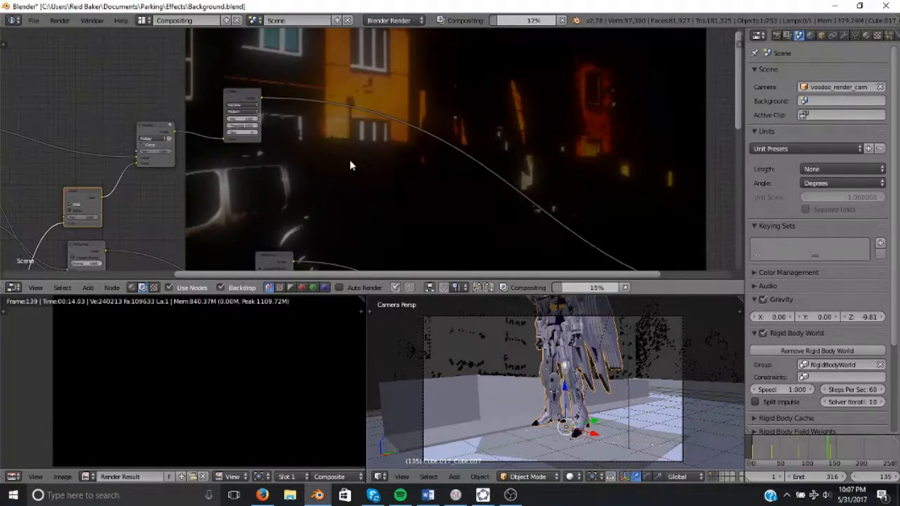
{"action": "scroll", "coordinate": [359, 155], "scroll_direction": "down", "scroll_amount": 2}
{"action": "scroll", "coordinate": [374, 147], "scroll_direction": "up", "scroll_amount": 1}
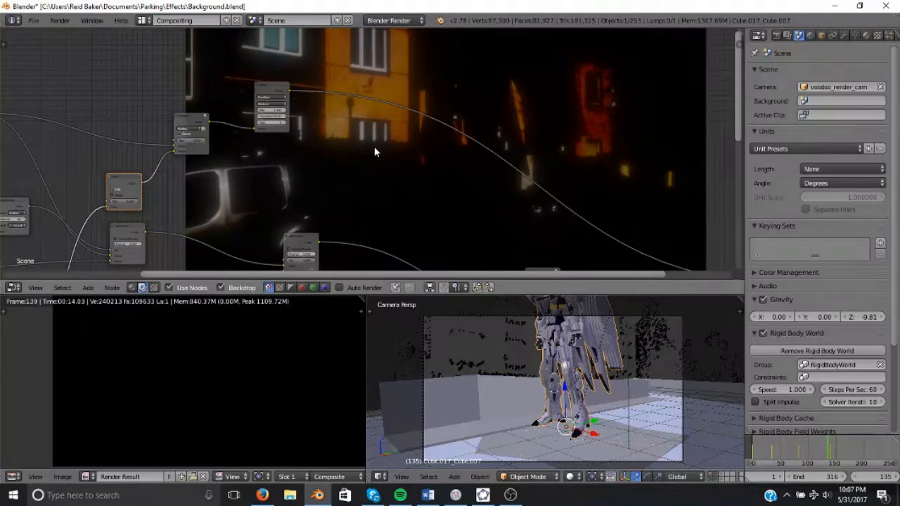
Duplicate a node in the compositor tree and place the copy beside the original.
{"action": "scroll", "coordinate": [374, 148], "scroll_direction": "down", "scroll_amount": 1}
{"action": "middle_click_drag", "start_coordinate": [280, 125], "coordinate": [287, 91]}
{"action": "scroll", "coordinate": [334, 123], "scroll_direction": "down", "scroll_amount": 1}
{"action": "key", "text": "shift+a"}
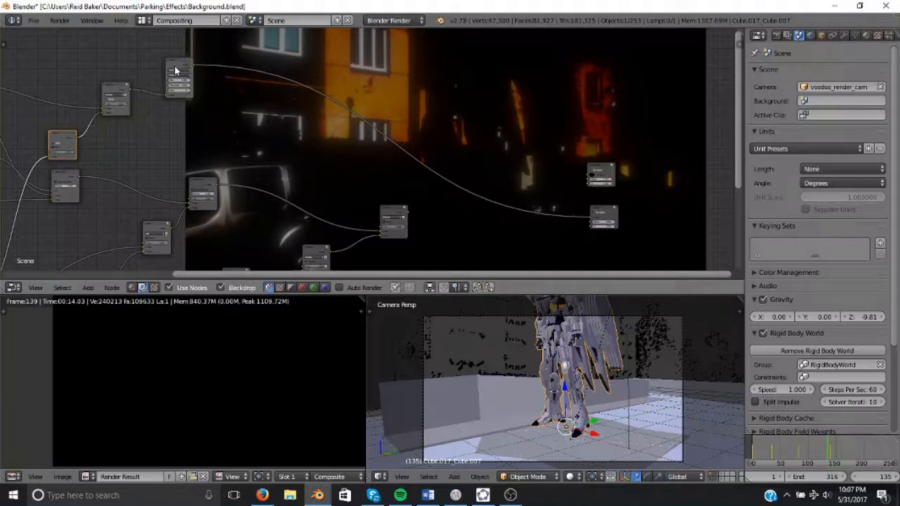
{"action": "left_click", "coordinate": [175, 69]}
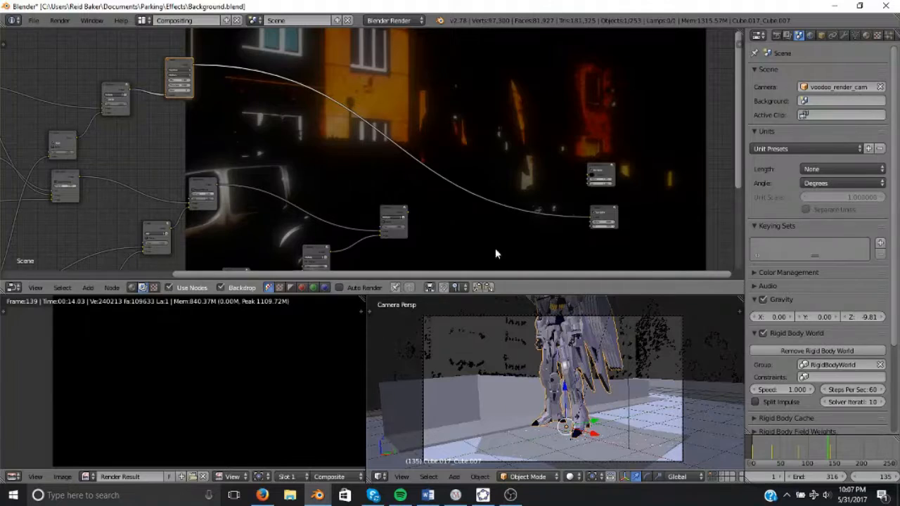
{"action": "left_click", "coordinate": [110, 96]}
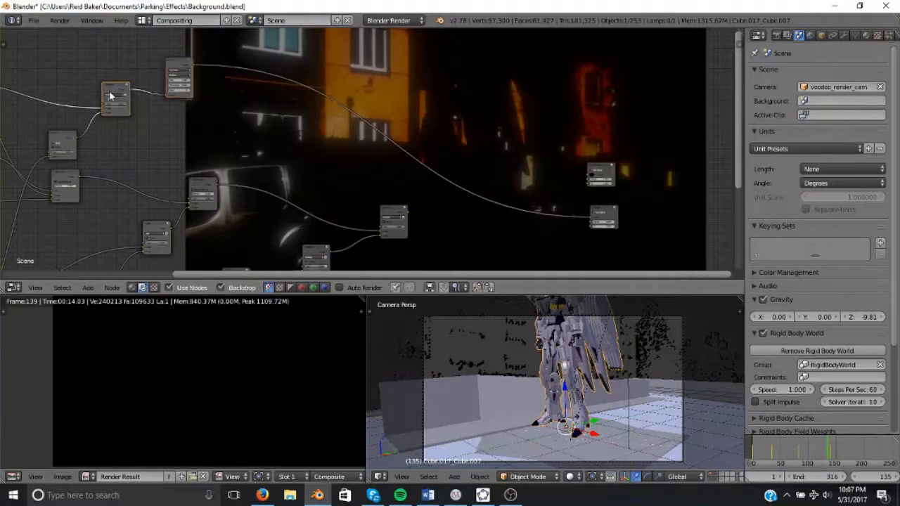
{"action": "key", "text": "shift+d"}
{"action": "left_click", "coordinate": [274, 88]}
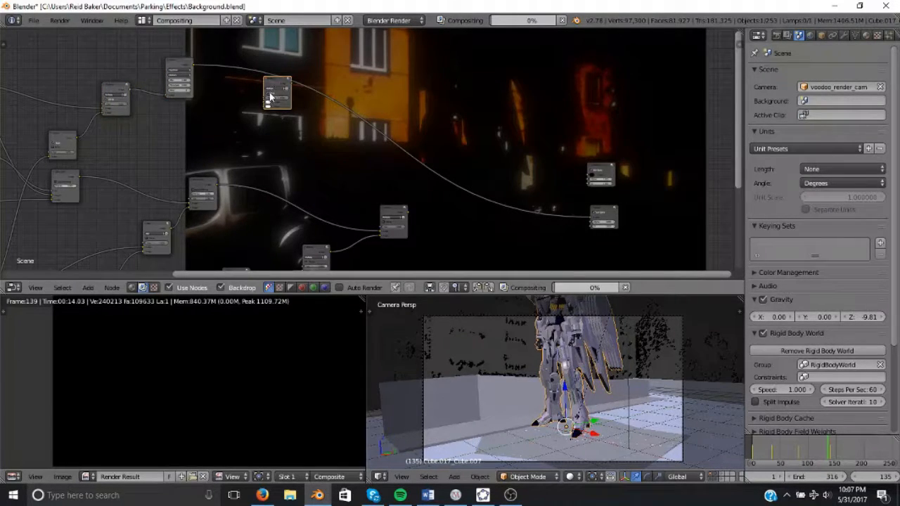
Connect an image input node's output into the duplicated node and move the input node aside.
{"action": "left_click", "coordinate": [123, 103]}
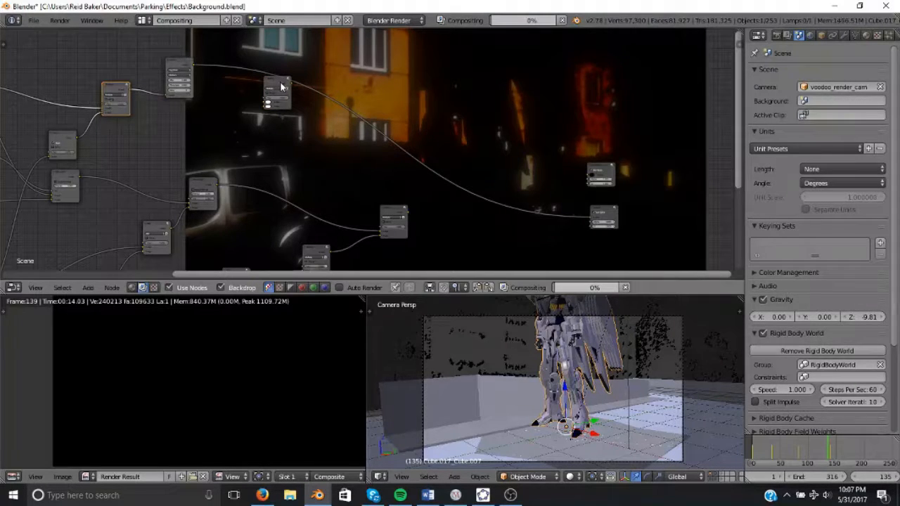
{"action": "left_click_drag", "start_coordinate": [280, 83], "coordinate": [304, 73]}
{"action": "scroll", "coordinate": [290, 86], "scroll_direction": "down", "scroll_amount": 3}
{"action": "middle_click_drag", "start_coordinate": [273, 100], "coordinate": [342, 68]}
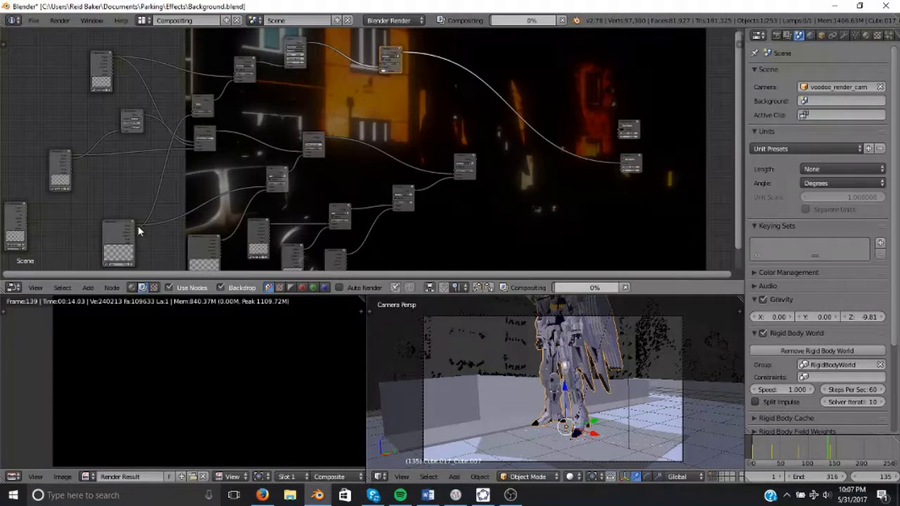
{"action": "left_click_drag", "start_coordinate": [137, 228], "coordinate": [379, 77]}
{"action": "left_click_drag", "start_coordinate": [104, 230], "coordinate": [60, 231]}
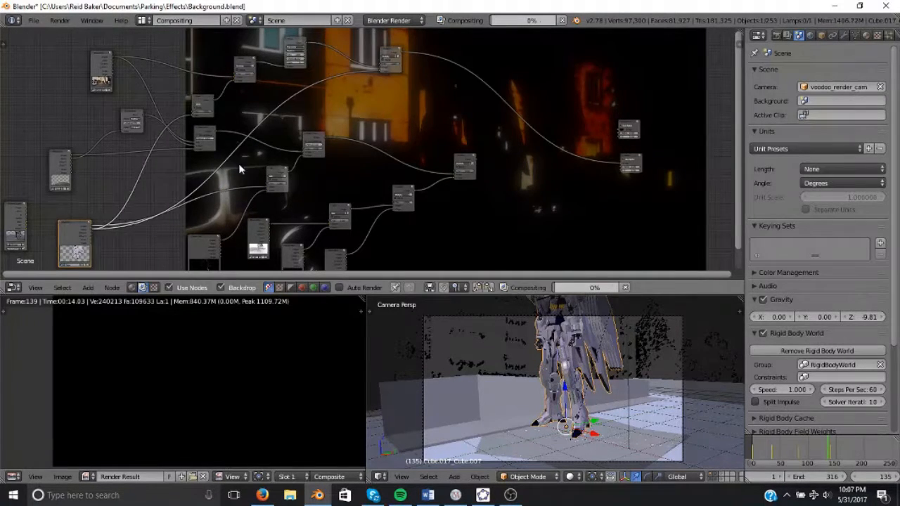
Reposition the duplicated node and its neighbour closer to the Glare chain.
{"action": "scroll", "coordinate": [239, 163], "scroll_direction": "down", "scroll_amount": 1}
{"action": "middle_click_drag", "start_coordinate": [350, 133], "coordinate": [262, 137]}
{"action": "middle_click_drag", "start_coordinate": [408, 157], "coordinate": [385, 139]}
{"action": "scroll", "coordinate": [386, 139], "scroll_direction": "up", "scroll_amount": 1}
{"action": "scroll", "coordinate": [385, 143], "scroll_direction": "up", "scroll_amount": 3}
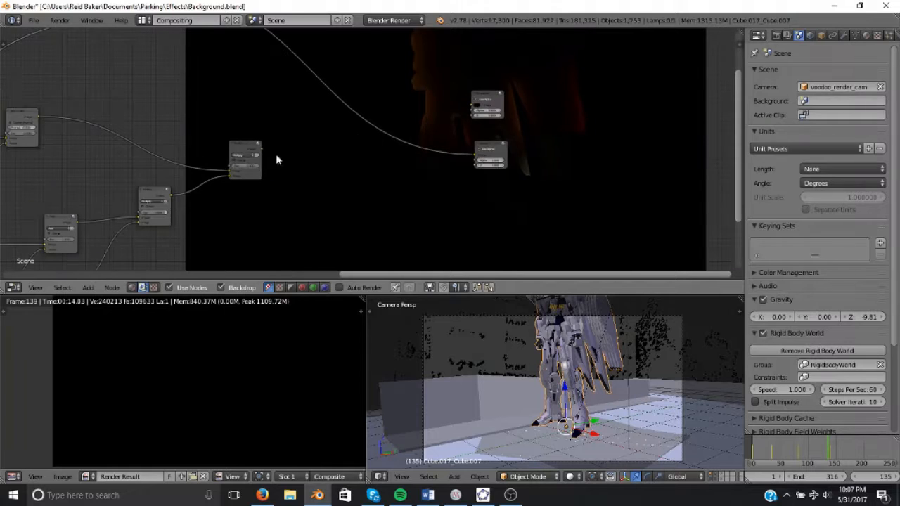
Insert a Mix node set to Add on the link to the Viewer, give it a dark second color, and position it.
{"action": "left_click", "coordinate": [236, 151], "text": "ctrl+shift"}
{"action": "scroll", "coordinate": [355, 149], "scroll_direction": "up", "scroll_amount": 3}
{"action": "key", "text": "shift+a"}
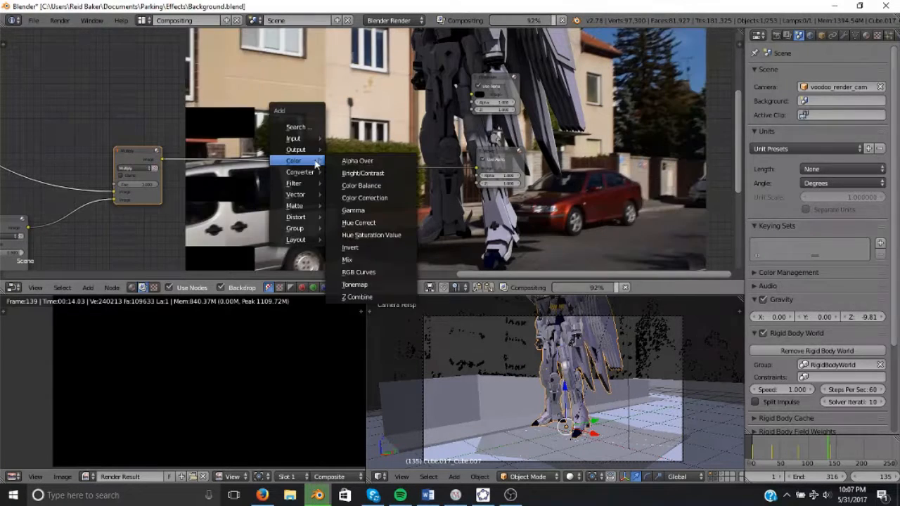
{"action": "left_click", "coordinate": [356, 262]}
{"action": "left_click", "coordinate": [279, 148]}
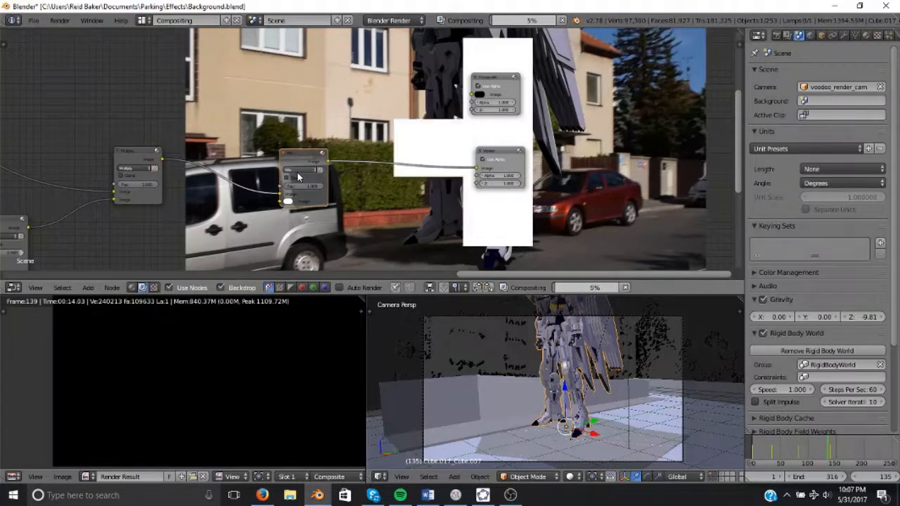
{"action": "left_click", "coordinate": [296, 163]}
{"action": "left_click", "coordinate": [295, 164]}
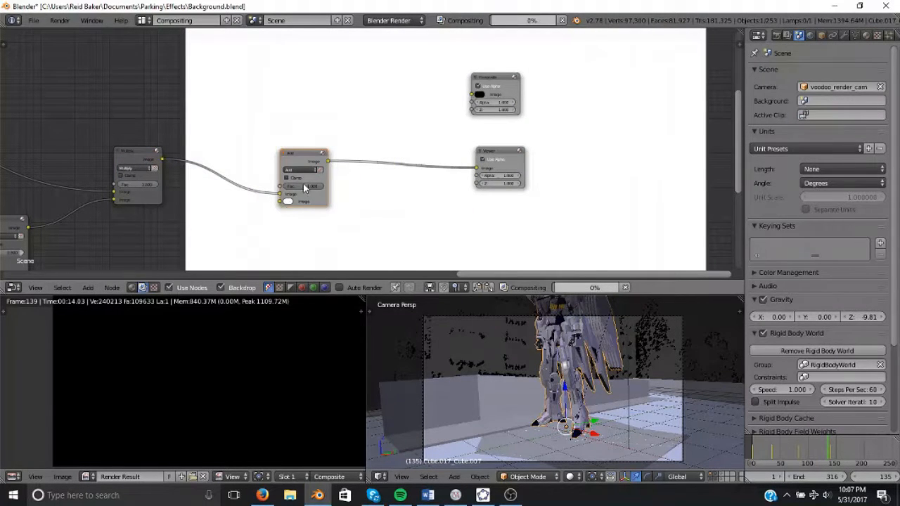
{"action": "left_click", "coordinate": [286, 202]}
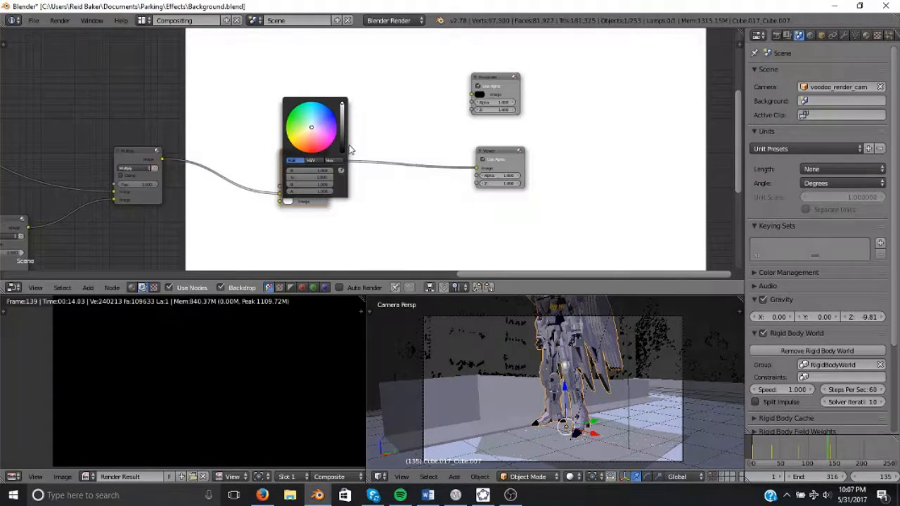
{"action": "left_click", "coordinate": [342, 151]}
{"action": "scroll", "coordinate": [213, 101], "scroll_direction": "down", "scroll_amount": 2}
{"action": "middle_click_drag", "start_coordinate": [329, 146], "coordinate": [387, 167]}
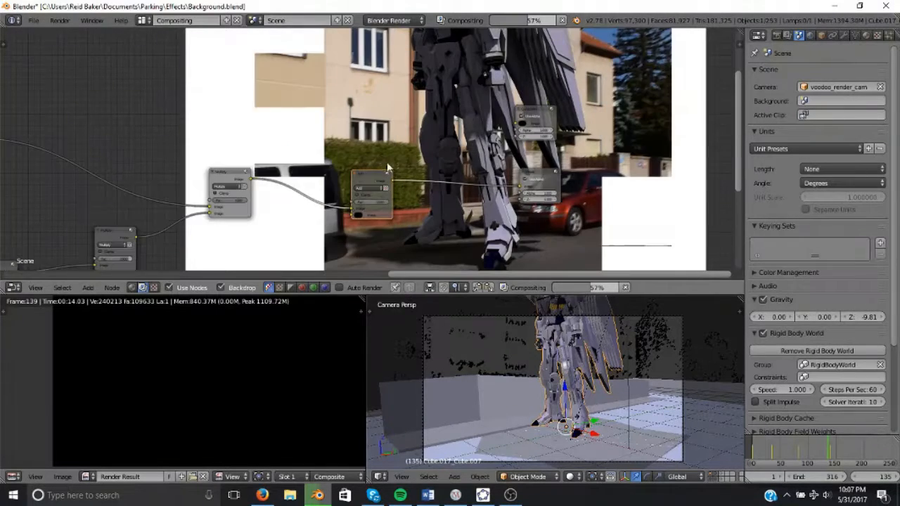
Link the selected Mix nodes together and move them into place.
{"action": "key", "text": "alt+v"}
{"action": "key", "text": "alt+v"}
{"action": "key", "text": "alt+v"}
{"action": "middle_click_drag", "start_coordinate": [280, 121], "coordinate": [295, 161]}
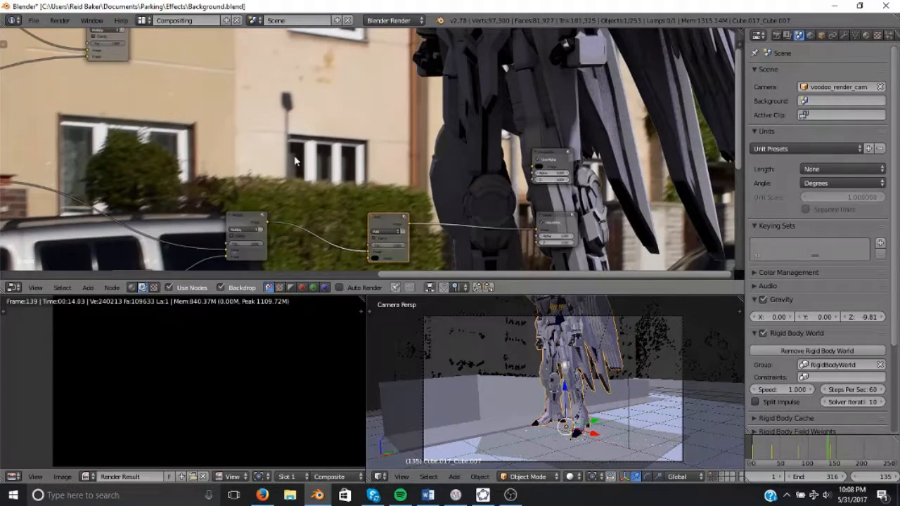
{"action": "middle_click_drag", "start_coordinate": [187, 69], "coordinate": [265, 104]}
{"action": "left_click", "coordinate": [185, 61]}
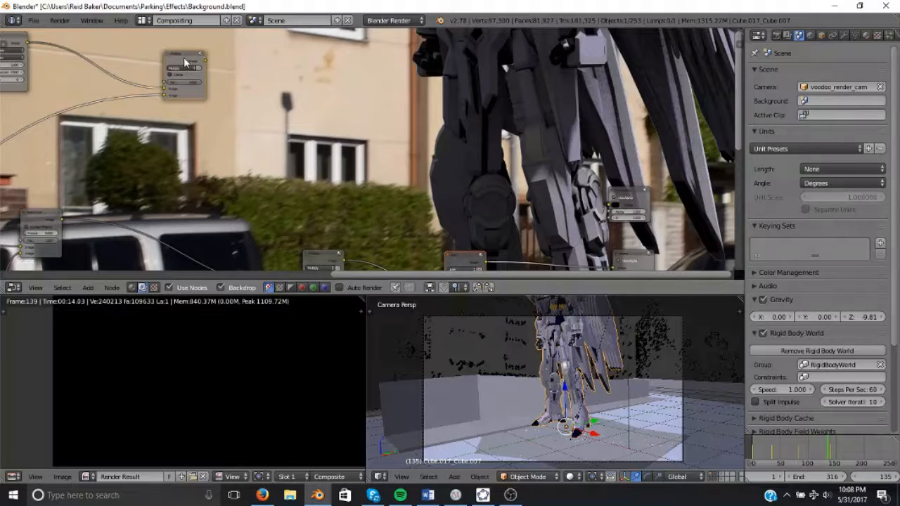
{"action": "key", "text": "f"}
{"action": "middle_click_drag", "start_coordinate": [458, 159], "coordinate": [436, 150]}
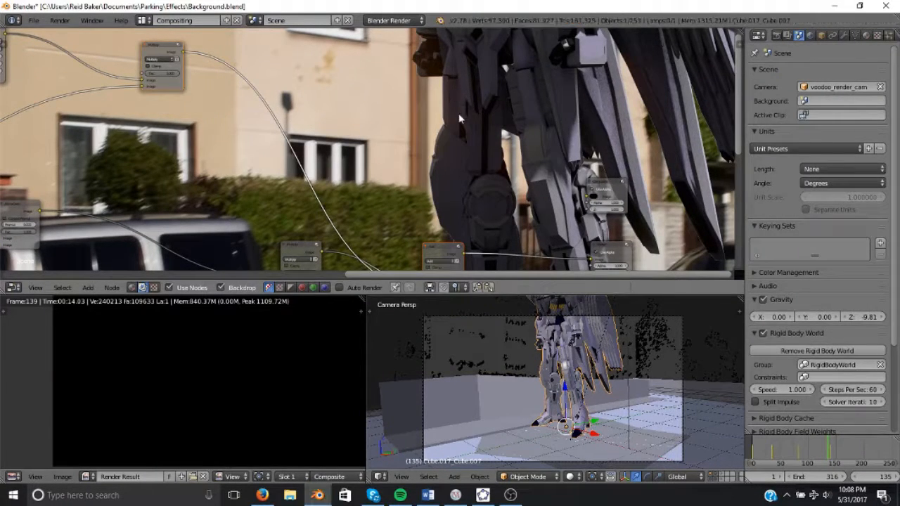
Rearrange the Mix nodes so the chain sits beside the Viewer nodes.
{"action": "key", "text": "v"}
{"action": "key", "text": "v"}
{"action": "key", "text": "v"}
{"action": "middle_click_drag", "start_coordinate": [498, 171], "coordinate": [450, 89], "text": "alt"}
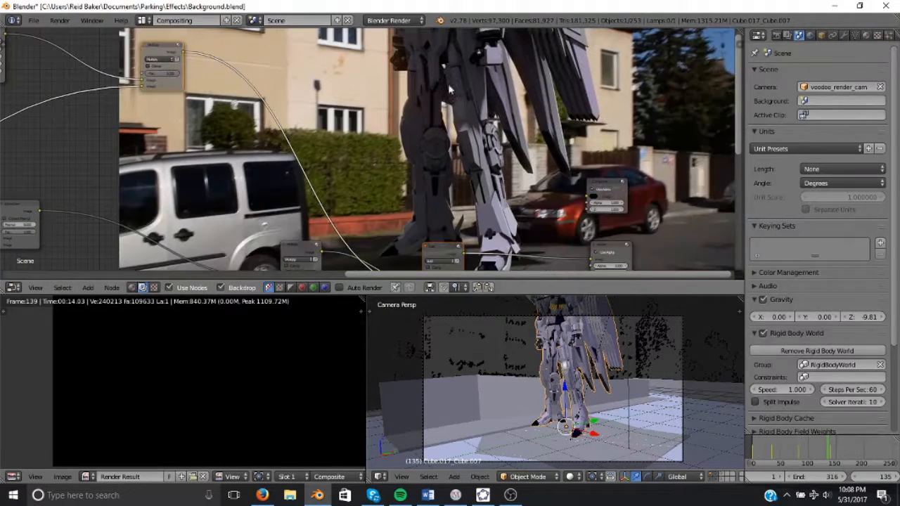
{"action": "middle_click_drag", "start_coordinate": [343, 138], "coordinate": [354, 128]}
{"action": "key", "text": "v"}
{"action": "key", "text": "v"}
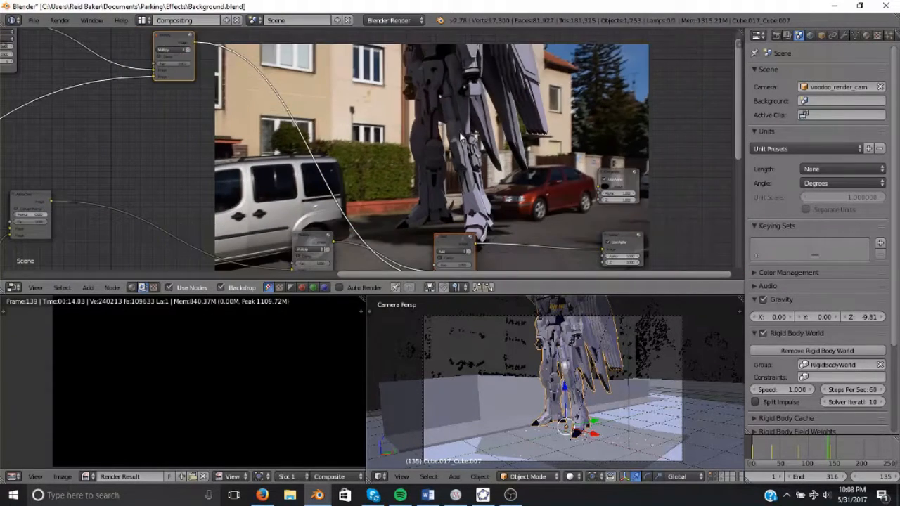
{"action": "middle_click_drag", "start_coordinate": [420, 130], "coordinate": [348, 25]}
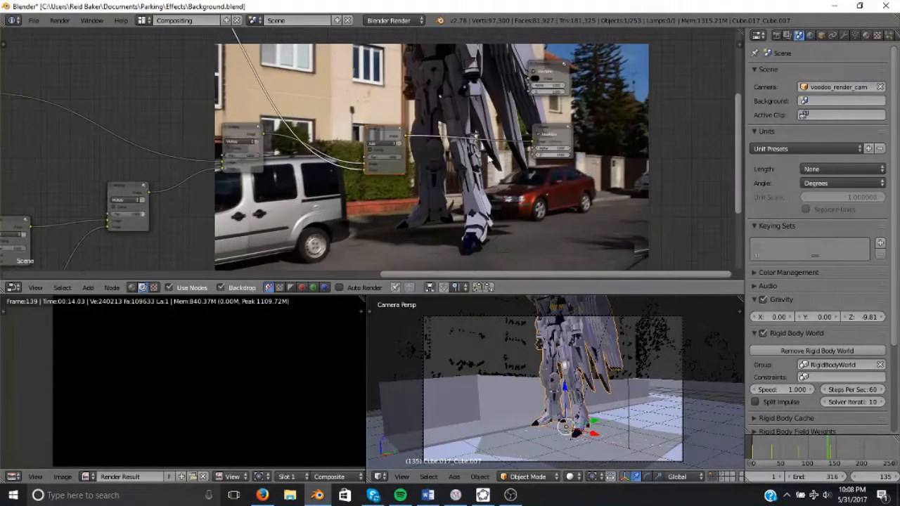
Jump to frame 159 and open the render properties.
{"action": "left_click", "coordinate": [842, 456]}
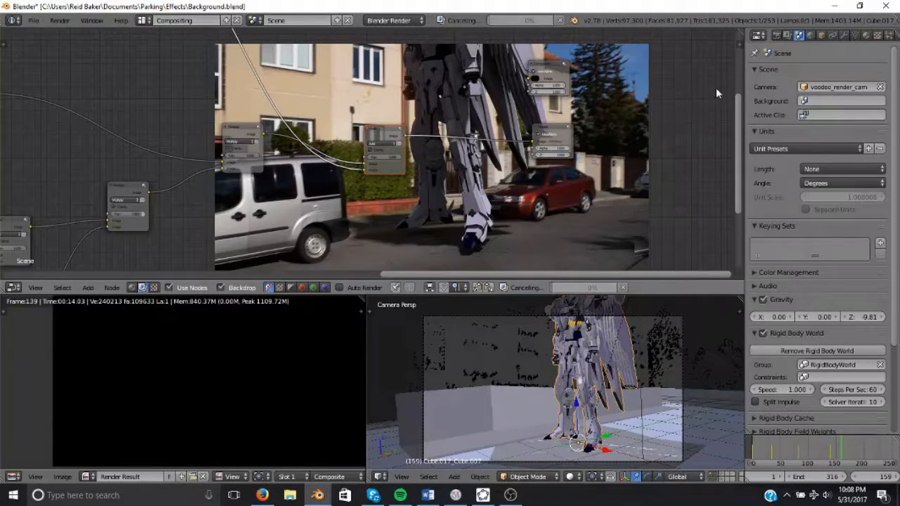
{"action": "left_click", "coordinate": [776, 35]}
{"action": "scroll", "coordinate": [565, 167], "scroll_direction": "down", "scroll_amount": 2}
{"action": "middle_click_drag", "start_coordinate": [564, 168], "coordinate": [631, 108]}
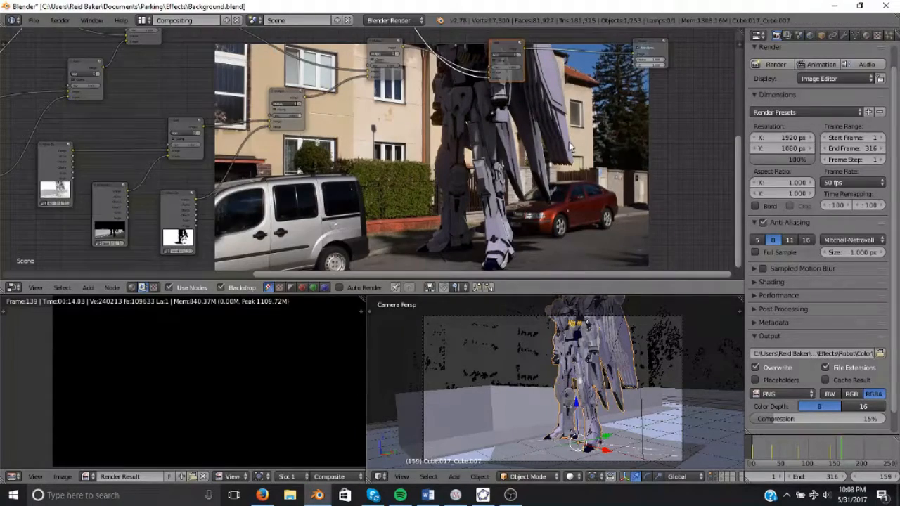
Rearrange the Mix and input nodes around the backdrop preview.
{"action": "key", "text": "alt+v"}
{"action": "key", "text": "alt+v"}
{"action": "key", "text": "v"}
{"action": "key", "text": "v"}
{"action": "key", "text": "v"}
{"action": "middle_click_drag", "start_coordinate": [455, 166], "coordinate": [554, 173]}
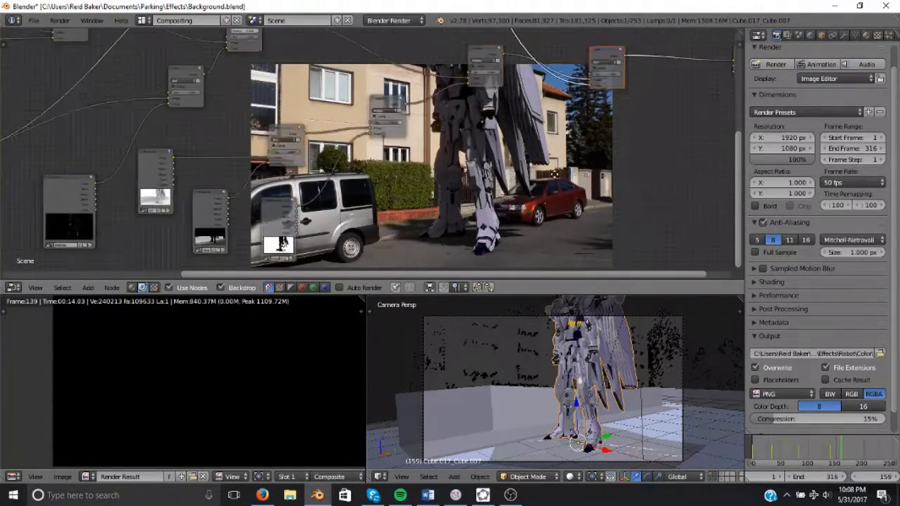
{"action": "middle_click_drag", "start_coordinate": [390, 126], "coordinate": [462, 192]}
{"action": "scroll", "coordinate": [323, 150], "scroll_direction": "up", "scroll_amount": 2}
{"action": "middle_click_drag", "start_coordinate": [323, 150], "coordinate": [448, 154]}
Move the Render Layers and image input nodes to the left of the tree.
{"action": "middle_click_drag", "start_coordinate": [191, 132], "coordinate": [3, 83]}
{"action": "middle_click_drag", "start_coordinate": [281, 143], "coordinate": [354, 109]}
{"action": "scroll", "coordinate": [161, 133], "scroll_direction": "down", "scroll_amount": 1}
{"action": "middle_click_drag", "start_coordinate": [112, 122], "coordinate": [347, 125]}
{"action": "scroll", "coordinate": [138, 161], "scroll_direction": "up", "scroll_amount": 1}
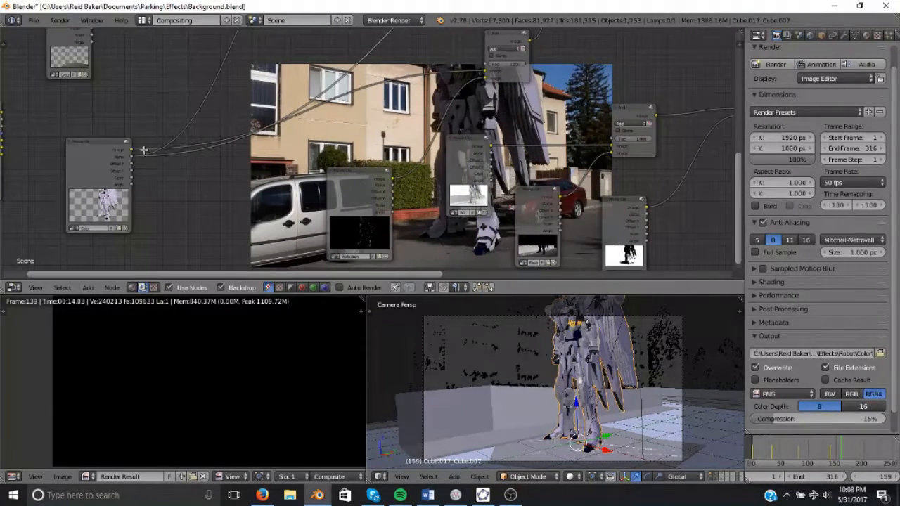
{"action": "mouse_move", "coordinate": [143, 150]}
{"action": "left_mouse_down", "text": "shift"}
{"action": "mouse_move", "coordinate": [173, 166]}
{"action": "mouse_move", "coordinate": [179, 113]}
{"action": "mouse_move", "coordinate": [221, 53]}
{"action": "left_mouse_up", "text": "shift"}
{"action": "scroll", "coordinate": [341, 138], "scroll_direction": "down", "scroll_amount": 2}
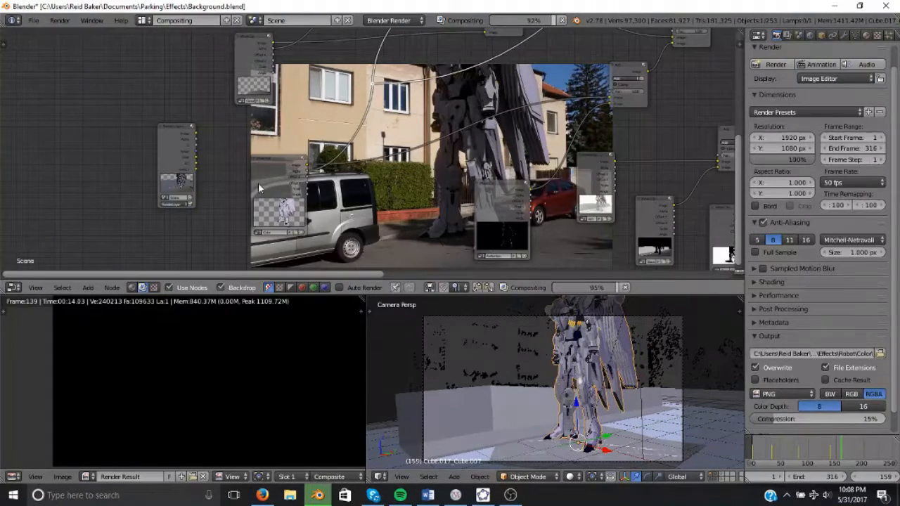
{"action": "left_click_drag", "start_coordinate": [258, 183], "coordinate": [197, 202]}
{"action": "left_click_drag", "start_coordinate": [166, 146], "coordinate": [73, 143]}
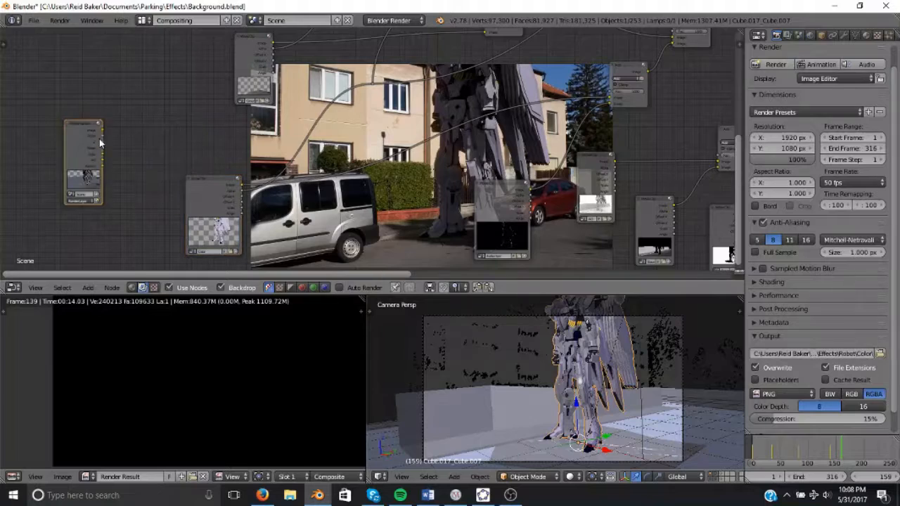
Open the render layer properties and place the Render Layers node beside the Movie Clip node.
{"action": "scroll", "coordinate": [100, 141], "scroll_direction": "up", "scroll_amount": 1}
{"action": "middle_click_drag", "start_coordinate": [106, 141], "coordinate": [251, 124]}
{"action": "scroll", "coordinate": [366, 81], "scroll_direction": "up", "scroll_amount": 2}
{"action": "middle_click_drag", "start_coordinate": [365, 81], "coordinate": [512, 105]}
{"action": "scroll", "coordinate": [521, 103], "scroll_direction": "up", "scroll_amount": 2}
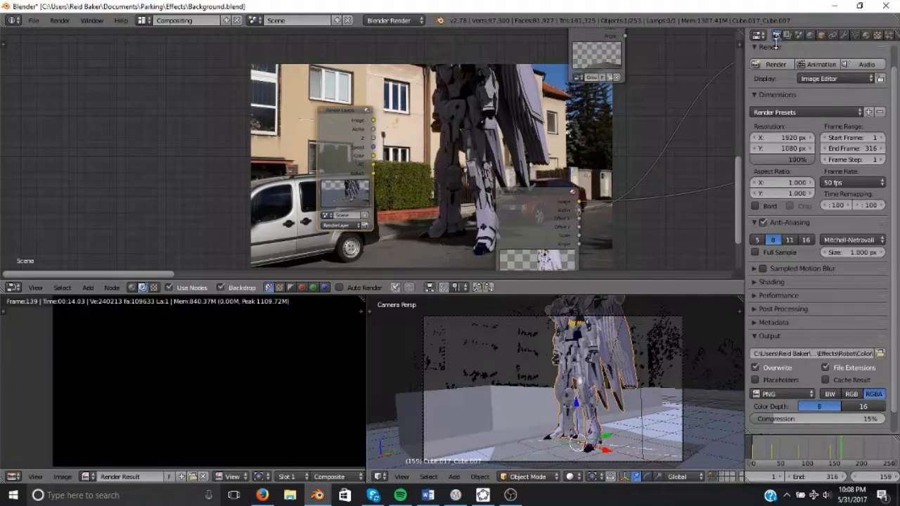
{"action": "left_click", "coordinate": [797, 35]}
{"action": "left_click", "coordinate": [788, 36]}
{"action": "left_click_drag", "start_coordinate": [329, 128], "coordinate": [154, 131]}
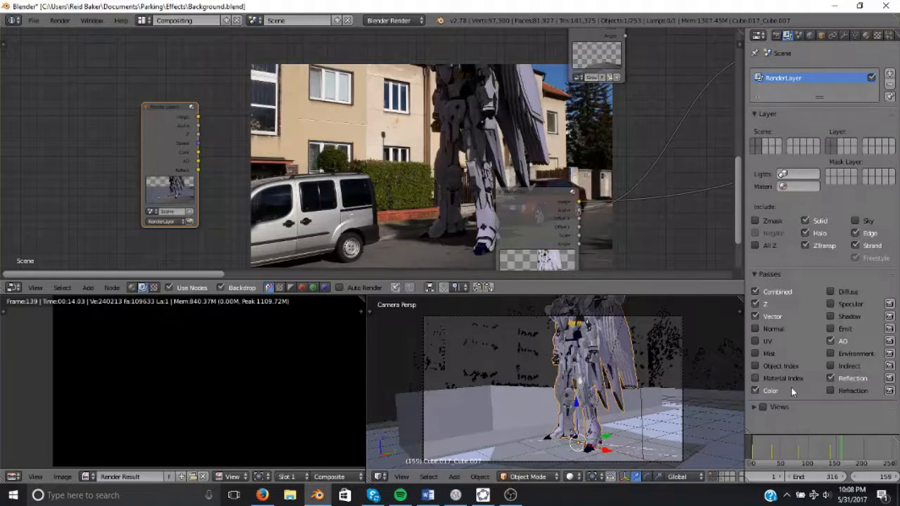
{"action": "scroll", "coordinate": [216, 123], "scroll_direction": "up", "scroll_amount": 1}
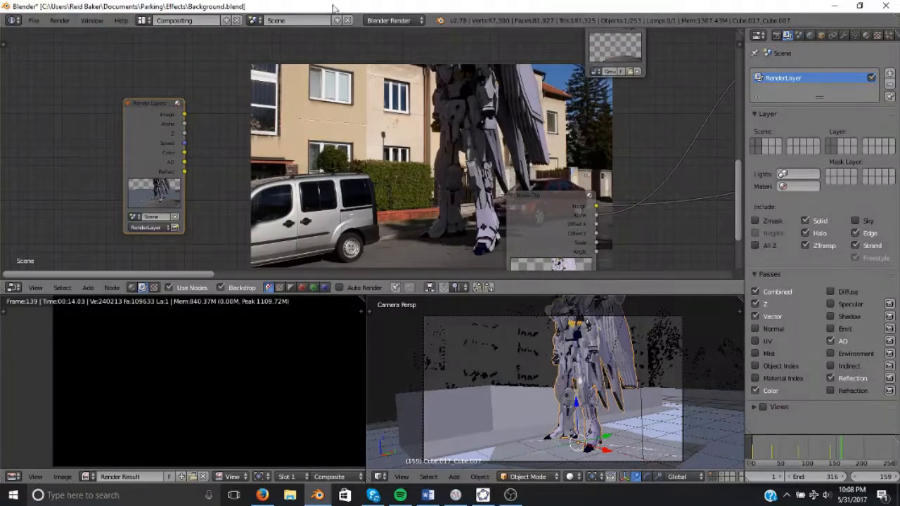
{"action": "left_click", "coordinate": [390, 21]}
{"action": "left_click", "coordinate": [396, 20]}
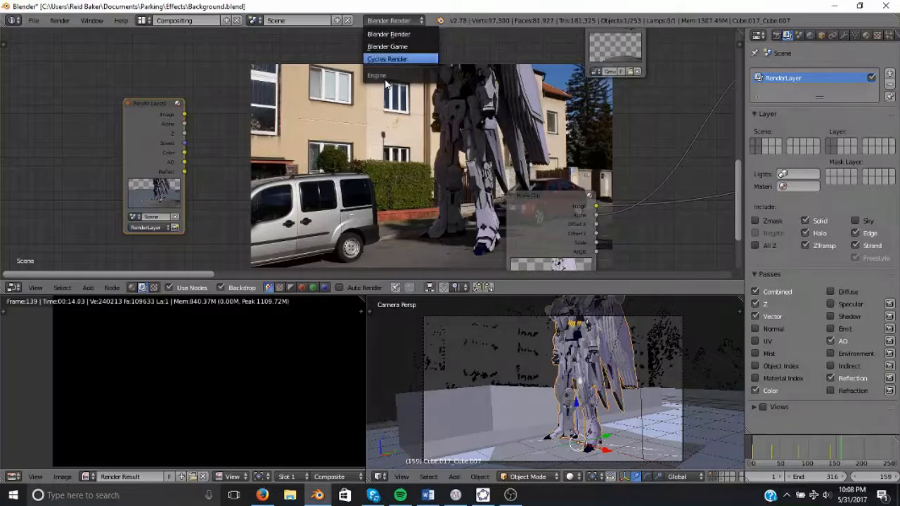
{"action": "key", "text": "shift+a"}
{"action": "mouse_move", "coordinate": [244, 125]}
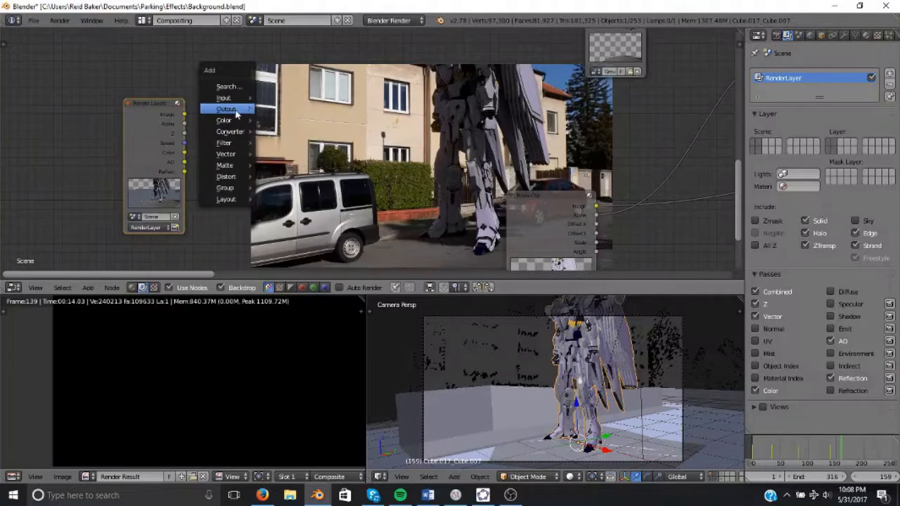
{"action": "mouse_move", "coordinate": [231, 109]}
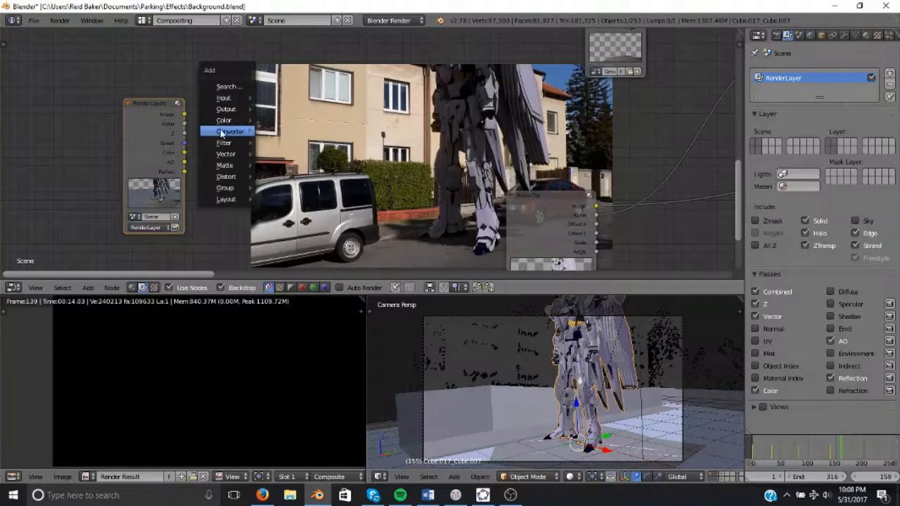
{"action": "left_click_drag", "start_coordinate": [185, 125], "coordinate": [220, 127]}
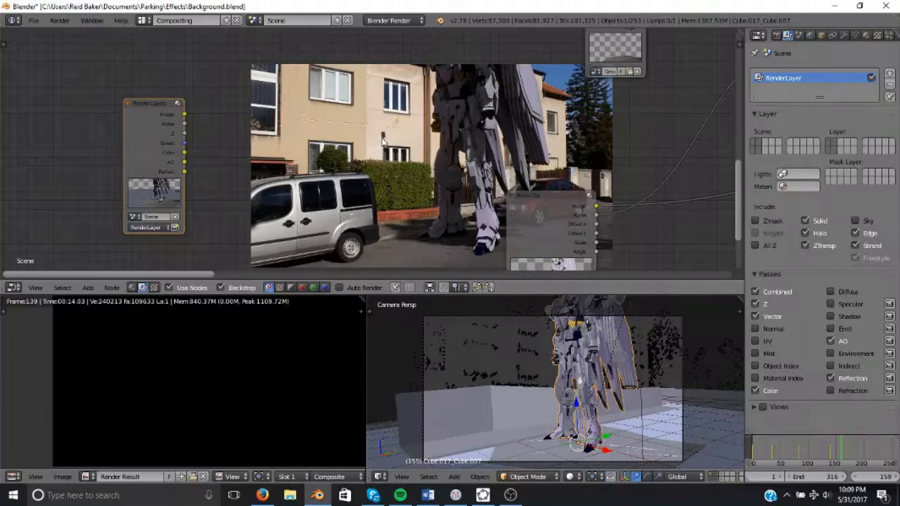
{"action": "left_click", "coordinate": [392, 21]}
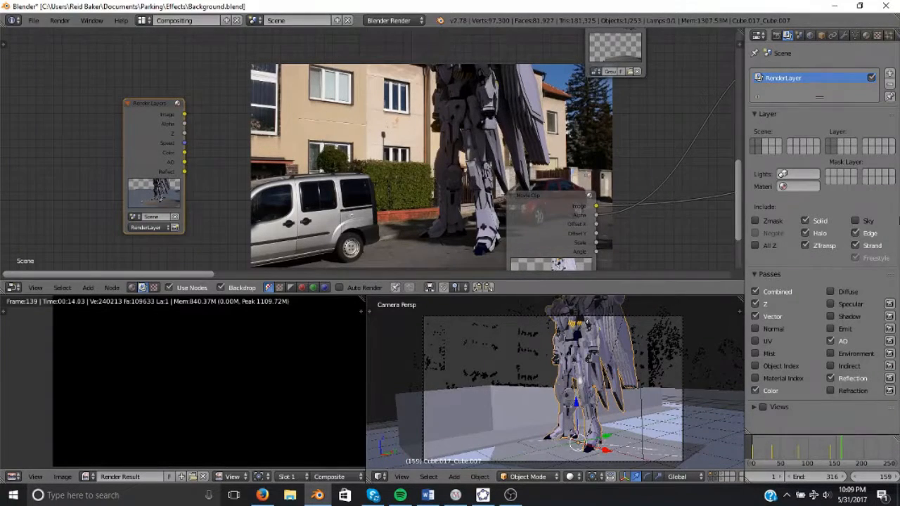
Turn off the AO and Reflection passes on the render layer.
{"action": "left_click", "coordinate": [835, 313]}
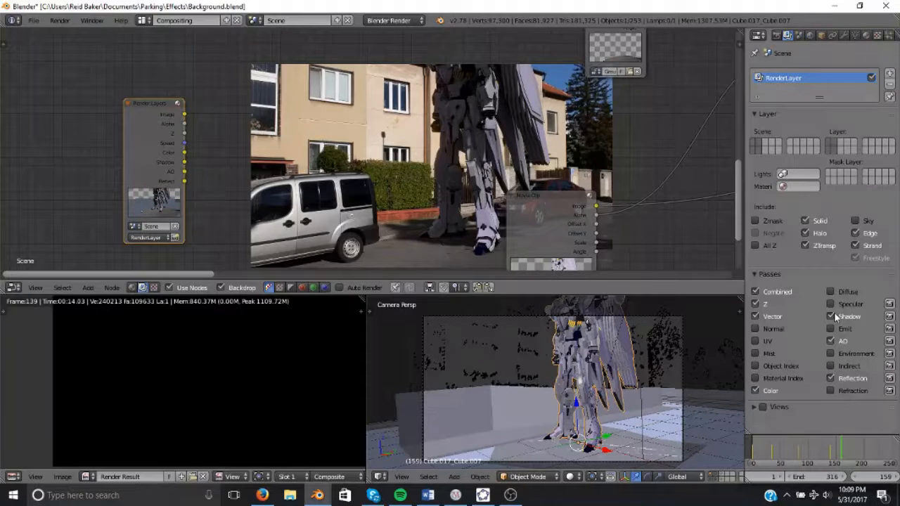
{"action": "left_click", "coordinate": [834, 314]}
{"action": "left_click", "coordinate": [834, 342]}
{"action": "left_click", "coordinate": [836, 378]}
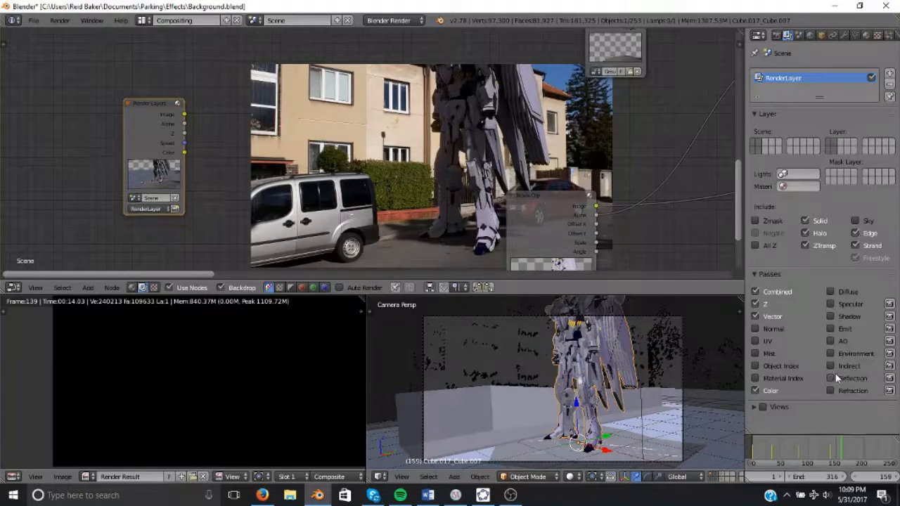
Turn off the Color pass on the render layer.
{"action": "left_click", "coordinate": [768, 390]}
{"action": "scroll", "coordinate": [450, 169], "scroll_direction": "down", "scroll_amount": 4}
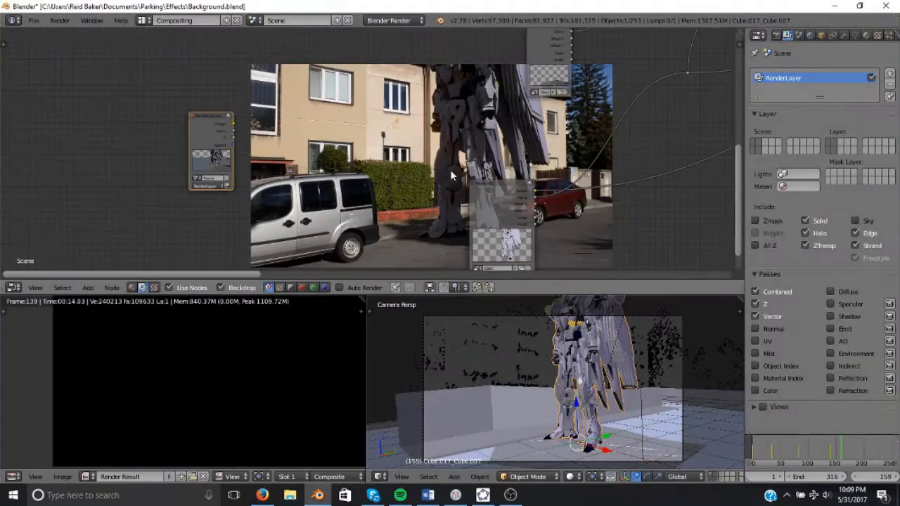
Reposition the Render Layers node and neighbouring input nodes around the backdrop preview.
{"action": "middle_click_drag", "start_coordinate": [472, 171], "coordinate": [236, 185]}
{"action": "scroll", "coordinate": [232, 182], "scroll_direction": "down", "scroll_amount": 2}
{"action": "middle_click_drag", "start_coordinate": [169, 163], "coordinate": [359, 161]}
{"action": "scroll", "coordinate": [359, 160], "scroll_direction": "up", "scroll_amount": 7}
{"action": "key", "text": "KP_Decimal"}
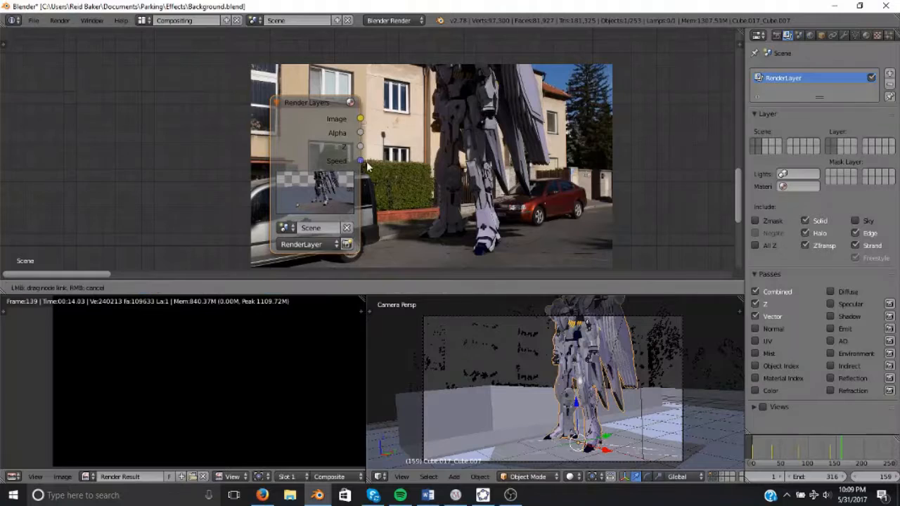
{"action": "scroll", "coordinate": [371, 150], "scroll_direction": "down", "scroll_amount": 1}
{"action": "left_click_drag", "start_coordinate": [358, 144], "coordinate": [377, 149]}
{"action": "scroll", "coordinate": [377, 148], "scroll_direction": "down", "scroll_amount": 5}
{"action": "middle_click_drag", "start_coordinate": [534, 128], "coordinate": [319, 120]}
{"action": "scroll", "coordinate": [319, 124], "scroll_direction": "down", "scroll_amount": 1}
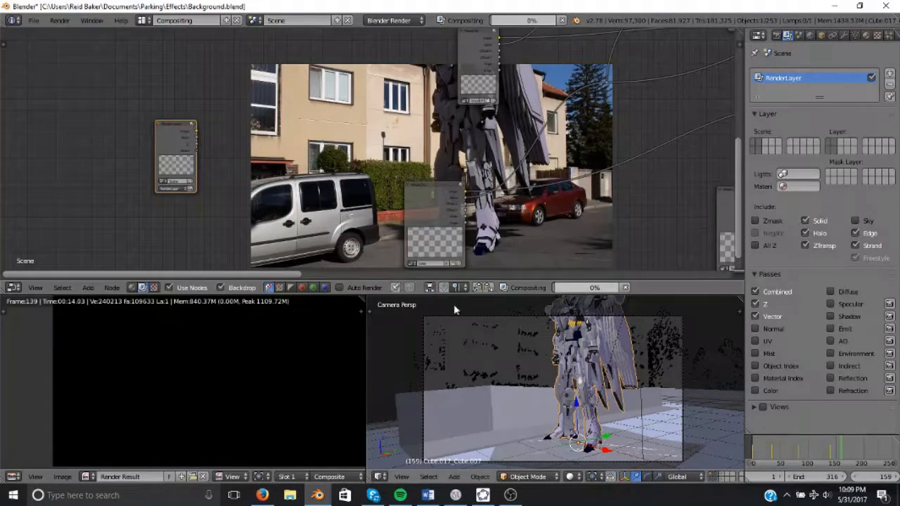
{"action": "scroll", "coordinate": [609, 357], "scroll_direction": "down", "scroll_amount": 3}
{"action": "scroll", "coordinate": [385, 166], "scroll_direction": "down", "scroll_amount": 3}
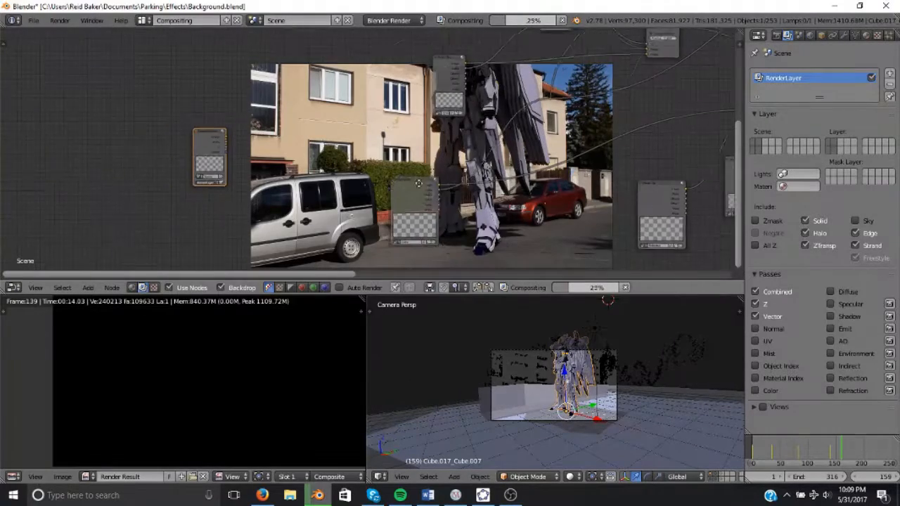
{"action": "scroll", "coordinate": [385, 166], "scroll_direction": "up", "scroll_amount": 4}
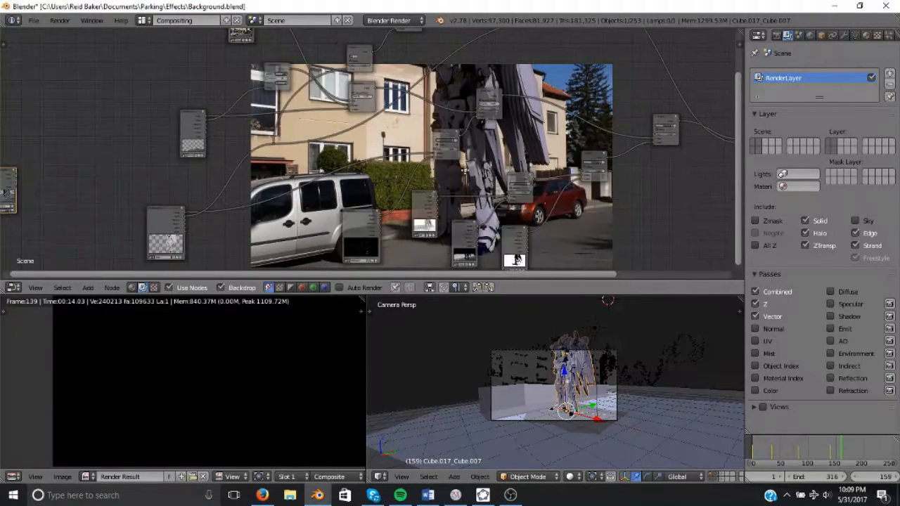
{"action": "key", "text": "shift+a"}
{"action": "mouse_move", "coordinate": [490, 173]}
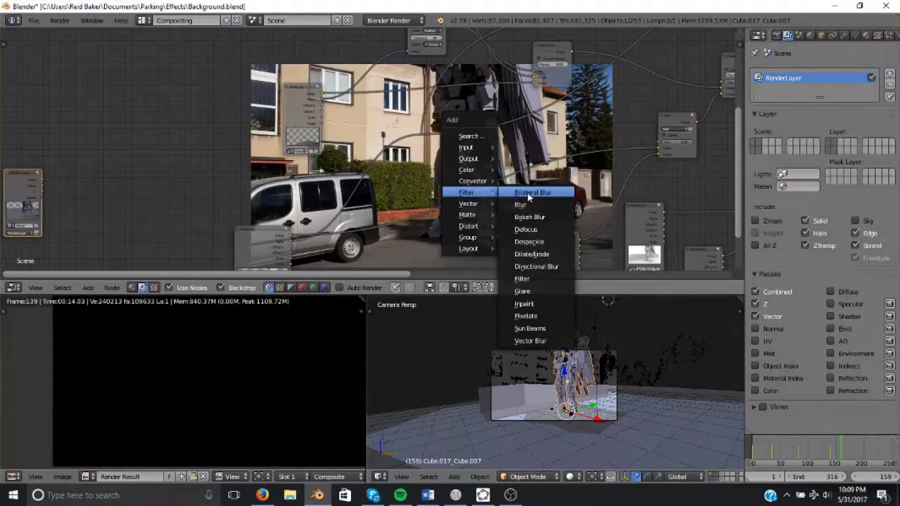
{"action": "key", "text": "shift+a"}
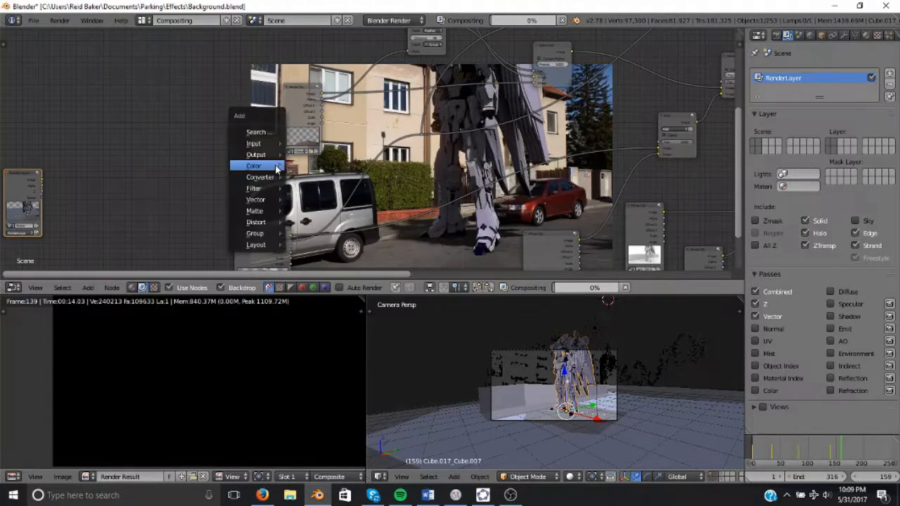
{"action": "mouse_move", "coordinate": [275, 167]}
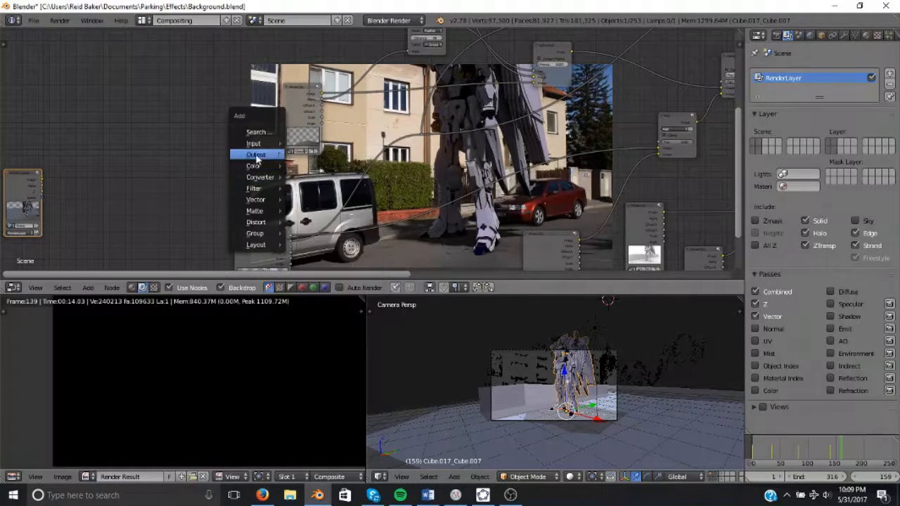
{"action": "left_click_drag", "start_coordinate": [43, 181], "coordinate": [64, 200]}
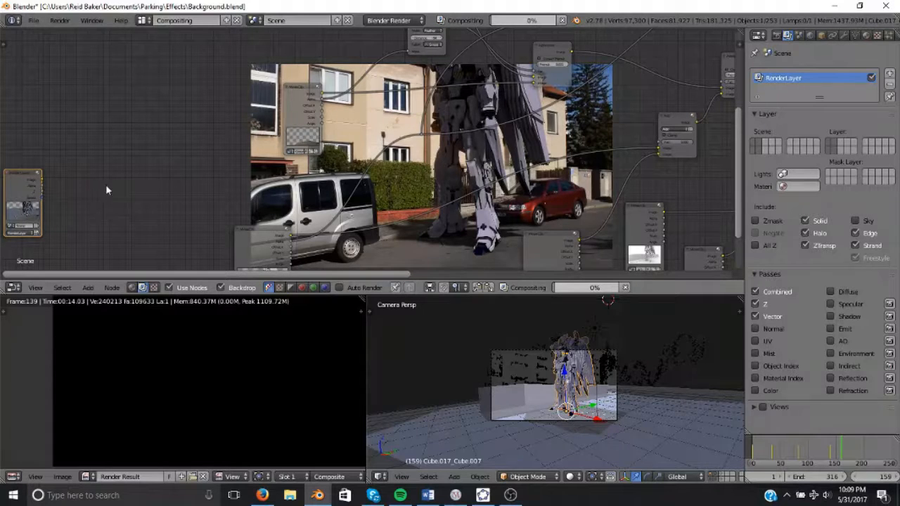
Add a Vector Blur node from the Filter category and place it in the tree.
{"action": "key", "text": "shift+a"}
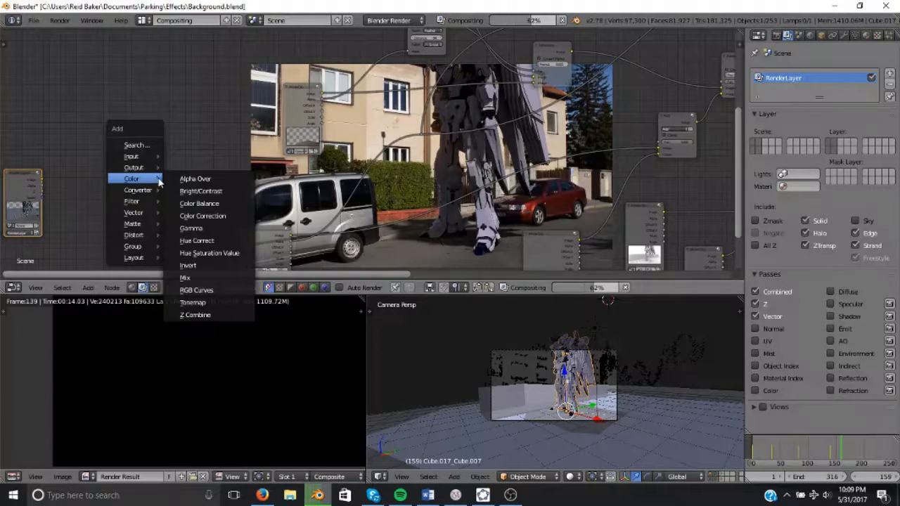
{"action": "key", "text": "Home"}
{"action": "key", "text": "shift+a"}
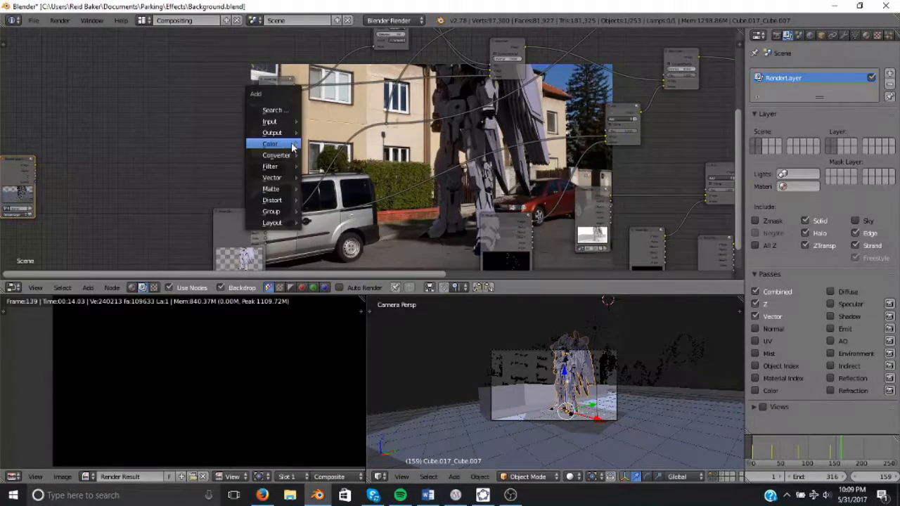
{"action": "mouse_move", "coordinate": [293, 146]}
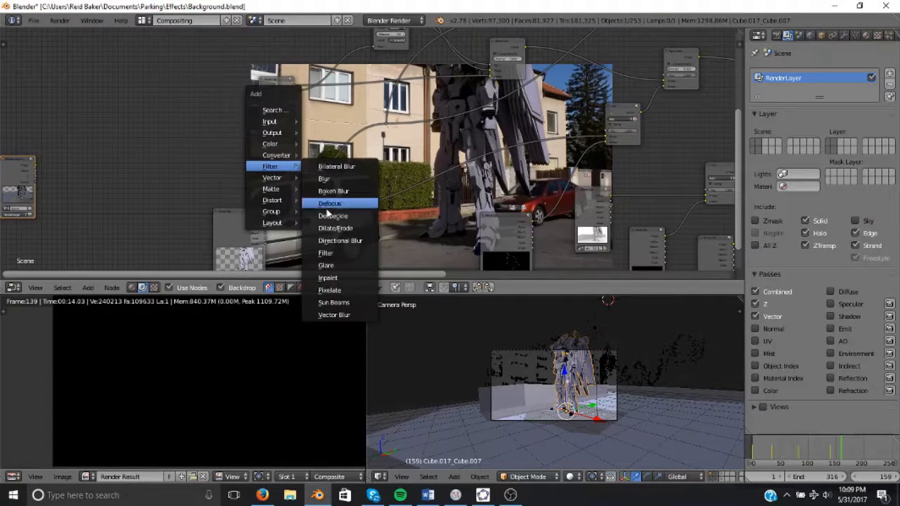
{"action": "left_click", "coordinate": [342, 314]}
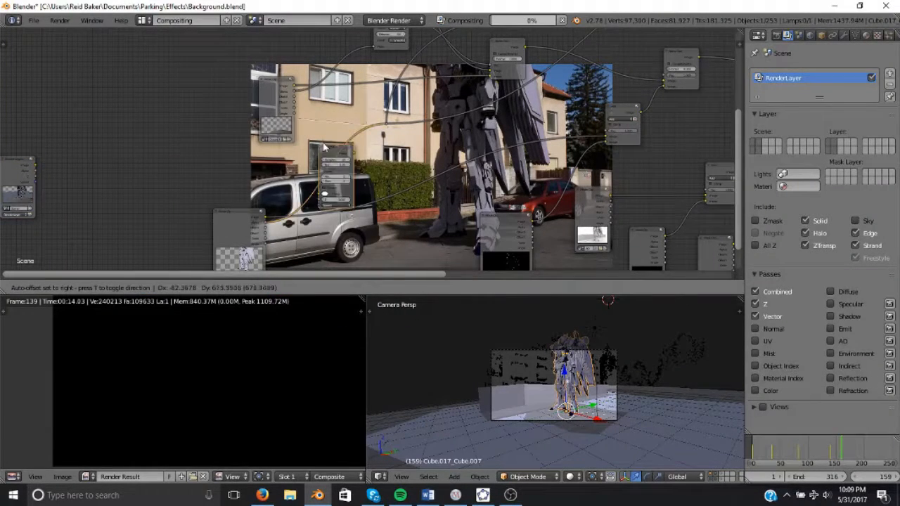
{"action": "left_click", "coordinate": [455, 150]}
{"action": "scroll", "coordinate": [303, 163], "scroll_direction": "up", "scroll_amount": 2}
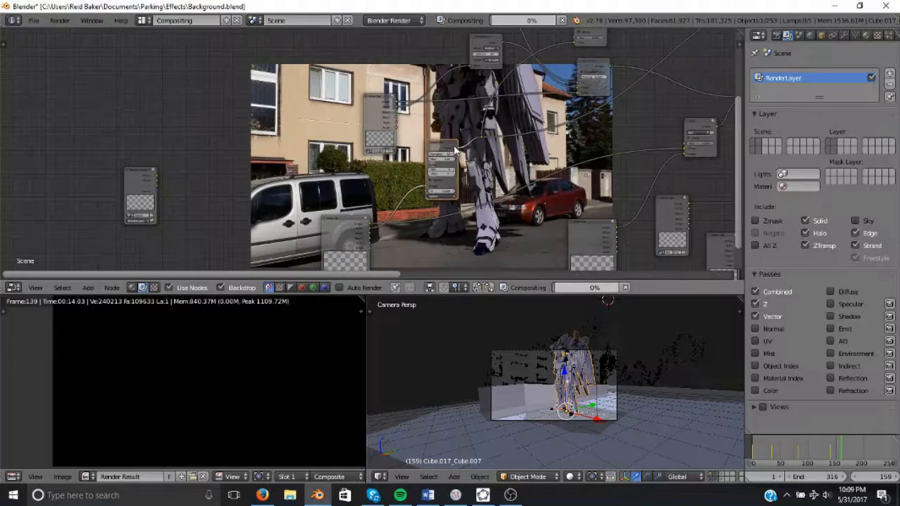
{"action": "scroll", "coordinate": [323, 157], "scroll_direction": "down", "scroll_amount": 2}
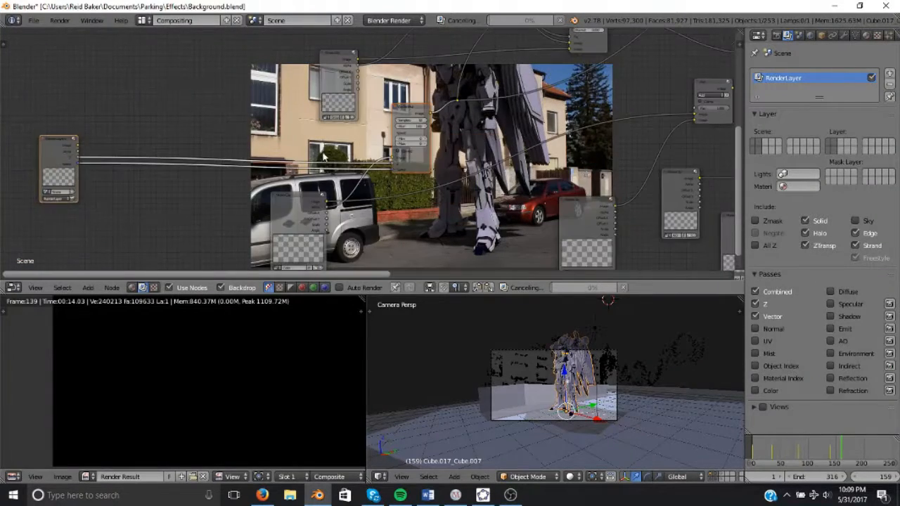
Move the Vector Blur node beside the Render Layers outputs.
{"action": "left_click", "coordinate": [408, 108]}
{"action": "scroll", "coordinate": [422, 126], "scroll_direction": "down", "scroll_amount": 1}
{"action": "middle_click_drag", "start_coordinate": [423, 126], "coordinate": [328, 128]}
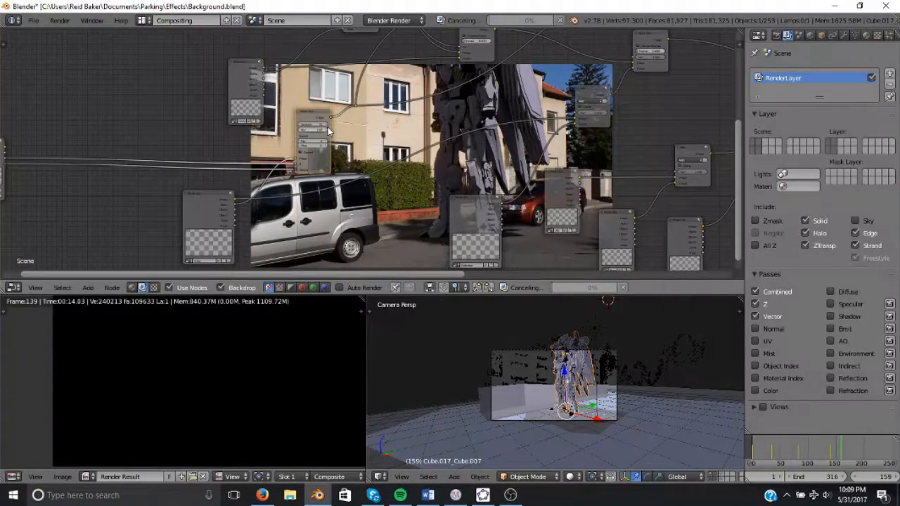
{"action": "key", "text": "shift+d"}
{"action": "left_click", "coordinate": [401, 147]}
{"action": "scroll", "coordinate": [406, 155], "scroll_direction": "down", "scroll_amount": 3}
{"action": "middle_click_drag", "start_coordinate": [411, 160], "coordinate": [480, 162]}
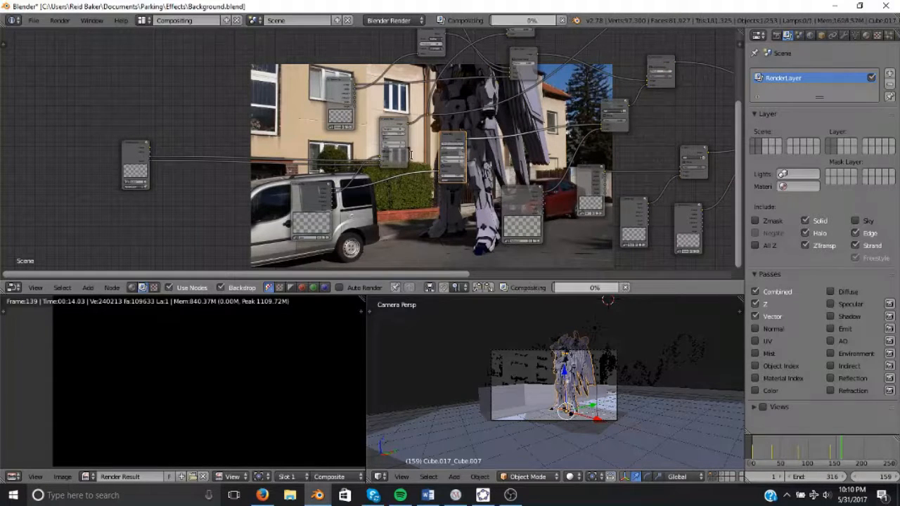
{"action": "key", "text": "x"}
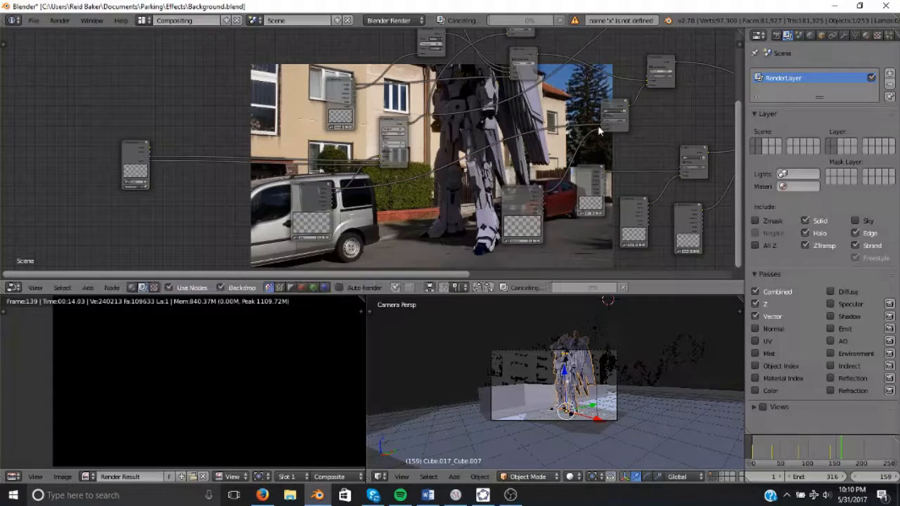
Link the Vector Blur node to the render layer passes and the downstream nodes.
{"action": "left_click_drag", "start_coordinate": [510, 204], "coordinate": [394, 242]}
{"action": "left_click_drag", "start_coordinate": [608, 107], "coordinate": [449, 177]}
{"action": "middle_click_drag", "start_coordinate": [329, 191], "coordinate": [419, 168]}
{"action": "scroll", "coordinate": [416, 164], "scroll_direction": "up", "scroll_amount": 3}
{"action": "middle_click_drag", "start_coordinate": [494, 170], "coordinate": [596, 80]}
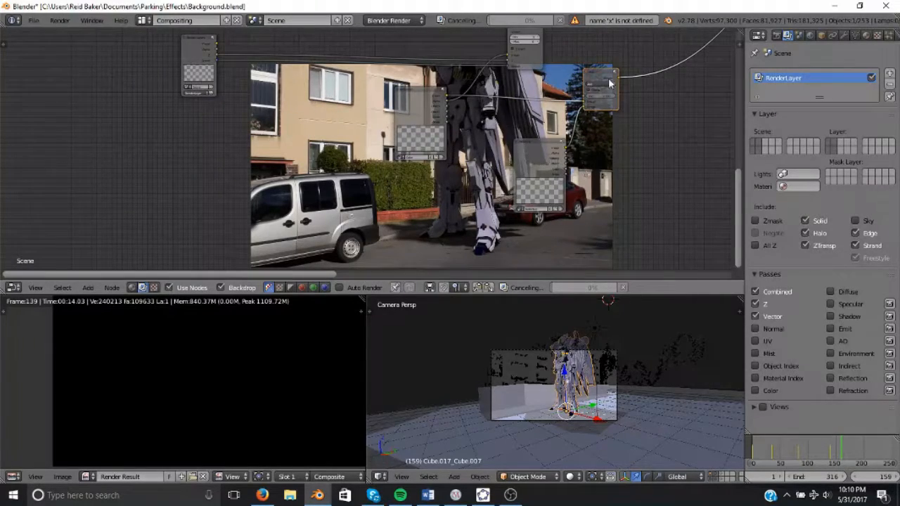
{"action": "left_click_drag", "start_coordinate": [547, 160], "coordinate": [526, 162]}
{"action": "middle_click_drag", "start_coordinate": [557, 82], "coordinate": [346, 175]}
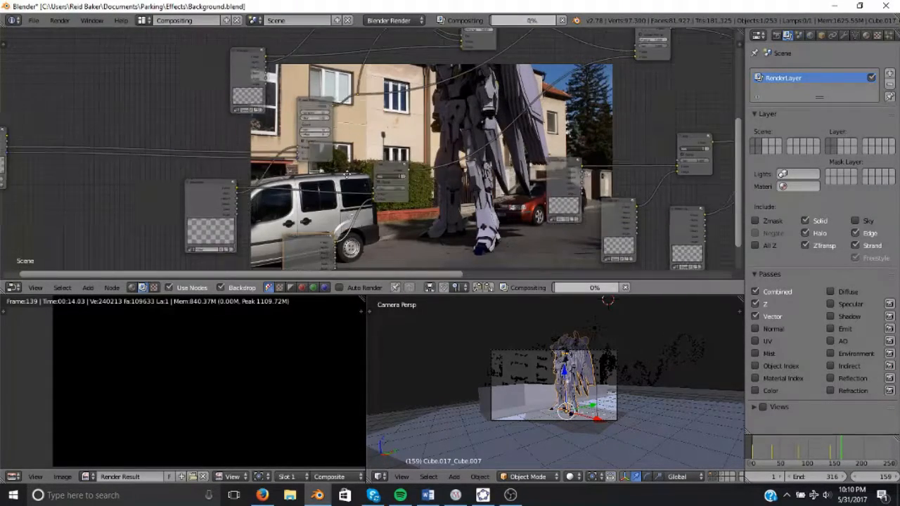
Duplicate the Vector Blur node and make links between it and the second Render Layers node.
{"action": "left_click", "coordinate": [311, 107]}
{"action": "key", "text": "shift+d"}
{"action": "left_click", "coordinate": [529, 101]}
{"action": "scroll", "coordinate": [390, 127], "scroll_direction": "down", "scroll_amount": 3}
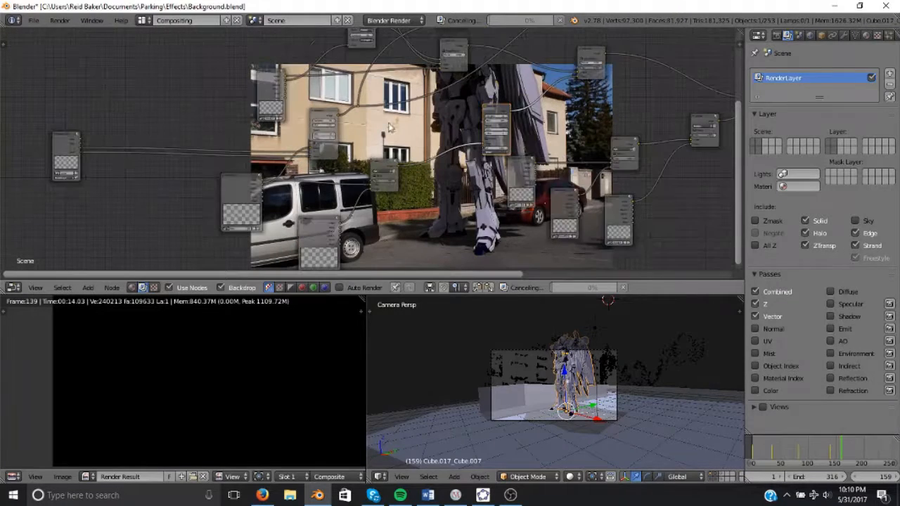
{"action": "left_click", "coordinate": [68, 139], "text": "shift"}
{"action": "key", "text": "f"}
{"action": "key", "text": "f"}
{"action": "scroll", "coordinate": [415, 124], "scroll_direction": "down", "scroll_amount": 1}
{"action": "middle_click_drag", "start_coordinate": [415, 124], "coordinate": [338, 149]}
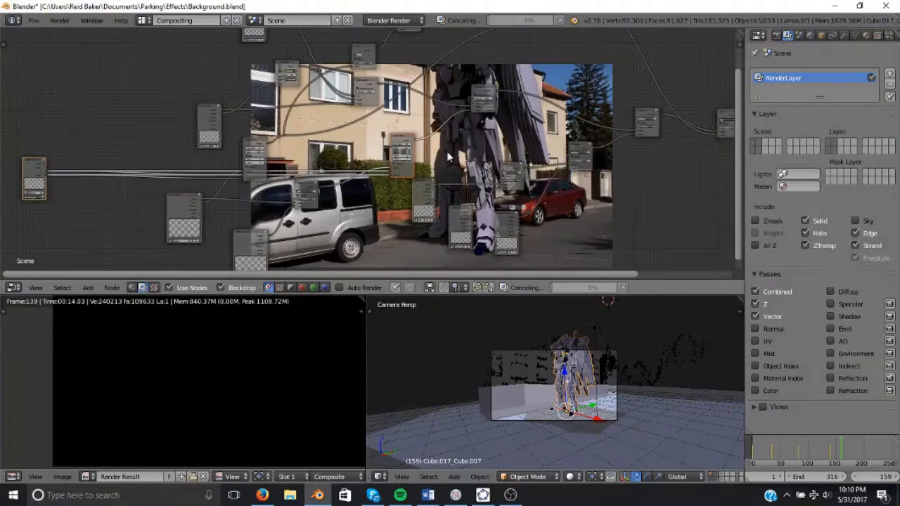
{"action": "left_click_drag", "start_coordinate": [399, 139], "coordinate": [368, 142]}
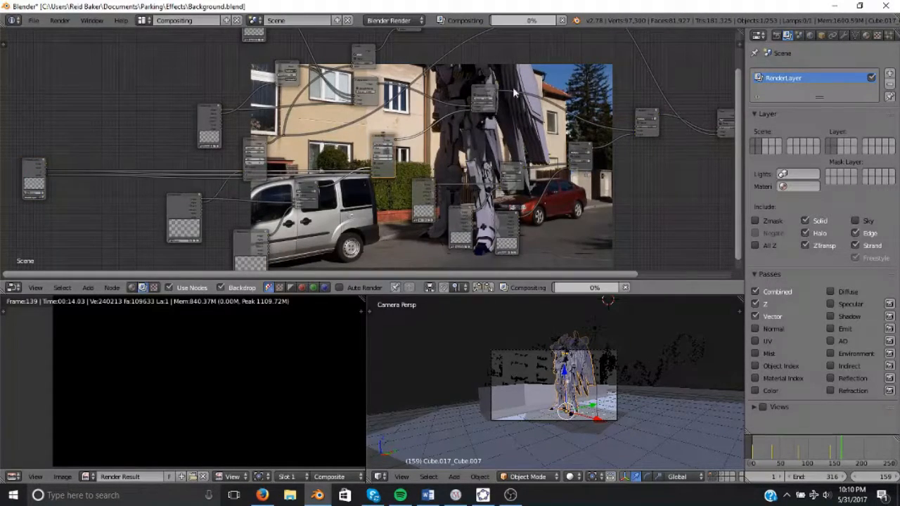
Connect the duplicated Vector Blur node's output into the downstream Mix nodes.
{"action": "scroll", "coordinate": [291, 138], "scroll_direction": "up", "scroll_amount": 1}
{"action": "left_click_drag", "start_coordinate": [258, 138], "coordinate": [483, 102]}
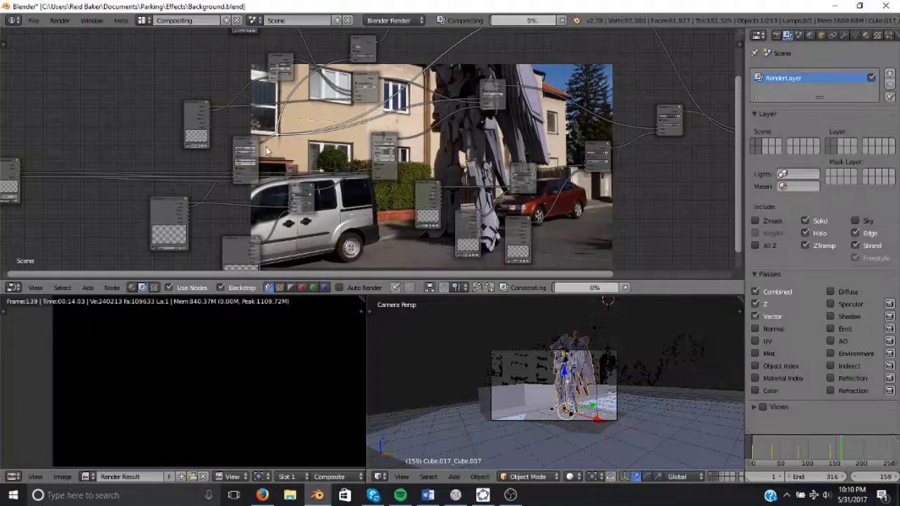
{"action": "middle_click_drag", "start_coordinate": [593, 90], "coordinate": [546, 83]}
{"action": "scroll", "coordinate": [534, 78], "scroll_direction": "up", "scroll_amount": 2}
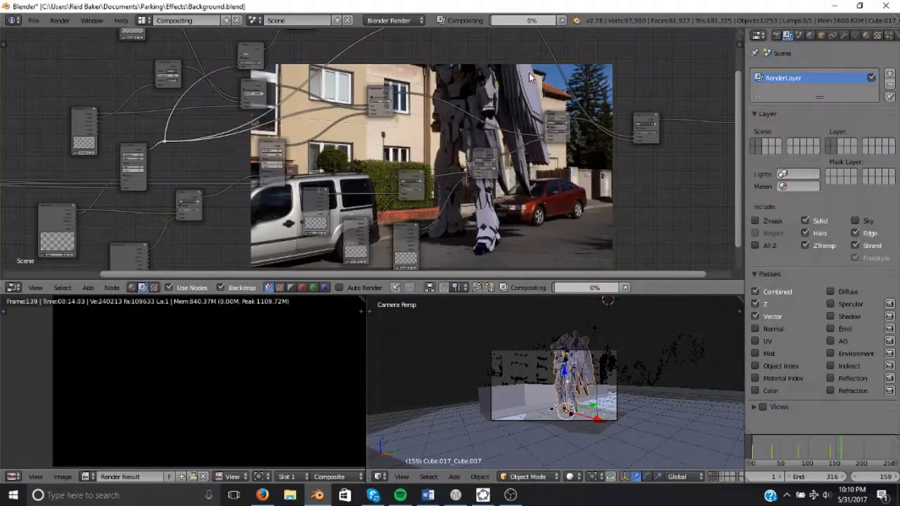
{"action": "middle_click_drag", "start_coordinate": [282, 119], "coordinate": [480, 142]}
{"action": "scroll", "coordinate": [384, 118], "scroll_direction": "up", "scroll_amount": 2}
{"action": "left_click_drag", "start_coordinate": [334, 115], "coordinate": [222, 115]}
{"action": "left_click_drag", "start_coordinate": [408, 162], "coordinate": [378, 77]}
Make links from another Render Layers node to a third Vector Blur node.
{"action": "left_click", "coordinate": [88, 202], "text": "shift"}
{"action": "key", "text": "f"}
{"action": "key", "text": "f"}
{"action": "key", "text": "Home"}
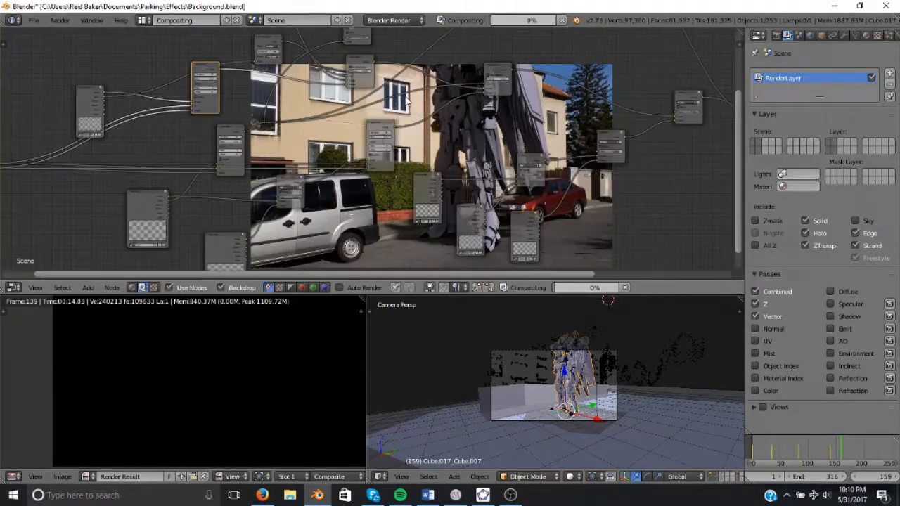
{"action": "scroll", "coordinate": [345, 144], "scroll_direction": "up", "scroll_amount": 4}
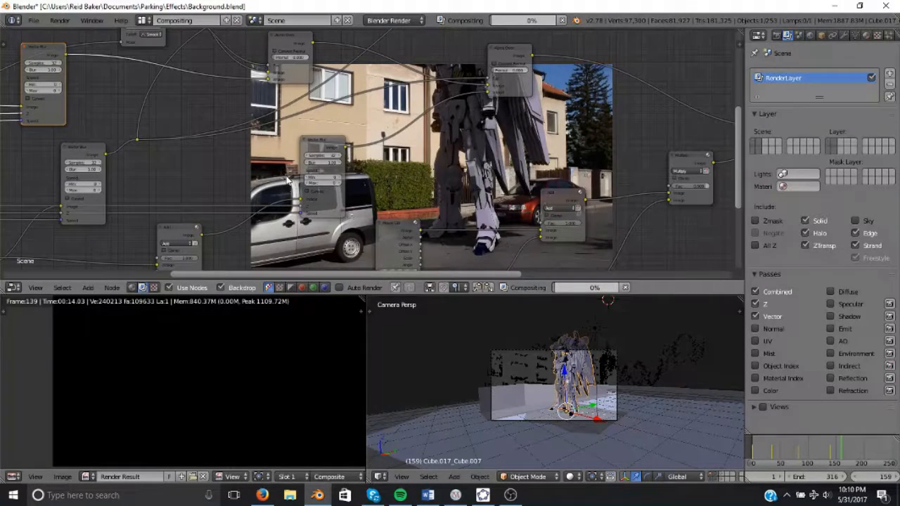
Select the Alpha Over node and reconnect its inputs to the vector-blurred outputs.
{"action": "left_click", "coordinate": [511, 56]}
{"action": "left_click", "coordinate": [511, 52], "text": "ctrl+shift"}
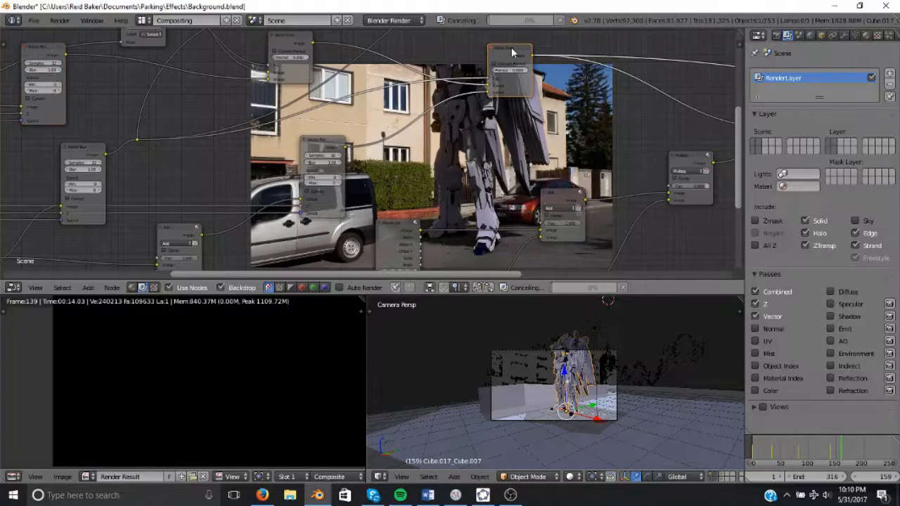
{"action": "scroll", "coordinate": [513, 95], "scroll_direction": "down", "scroll_amount": 2}
{"action": "middle_click_drag", "start_coordinate": [352, 122], "coordinate": [385, 92]}
{"action": "middle_click_drag", "start_coordinate": [520, 125], "coordinate": [445, 123]}
{"action": "middle_click_drag", "start_coordinate": [444, 191], "coordinate": [523, 192]}
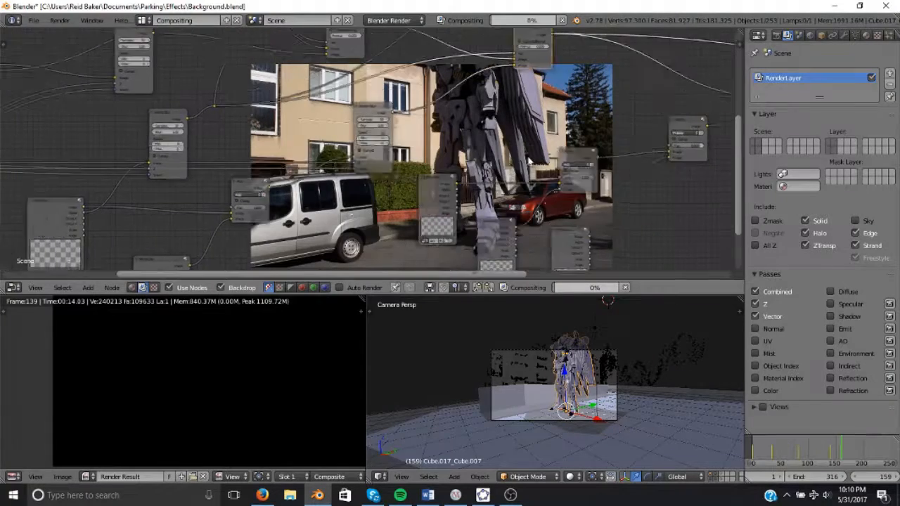
Relink the Mix nodes so they take the vector-blurred images.
{"action": "scroll", "coordinate": [443, 166], "scroll_direction": "up", "scroll_amount": 3}
{"action": "scroll", "coordinate": [359, 159], "scroll_direction": "up", "scroll_amount": 2}
{"action": "middle_click_drag", "start_coordinate": [394, 144], "coordinate": [513, 144]}
{"action": "scroll", "coordinate": [461, 156], "scroll_direction": "down", "scroll_amount": 2}
{"action": "middle_click_drag", "start_coordinate": [461, 157], "coordinate": [402, 158]}
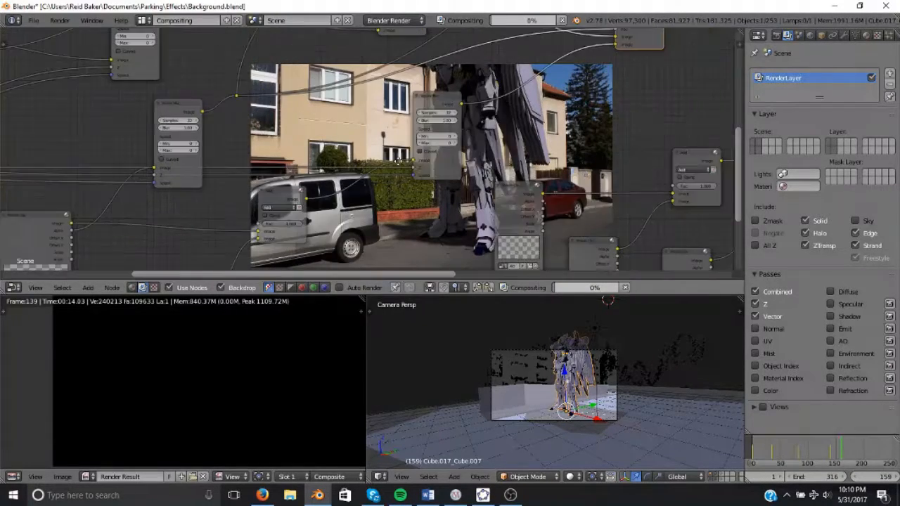
{"action": "middle_click_drag", "start_coordinate": [503, 125], "coordinate": [416, 145]}
{"action": "key", "text": "space"}
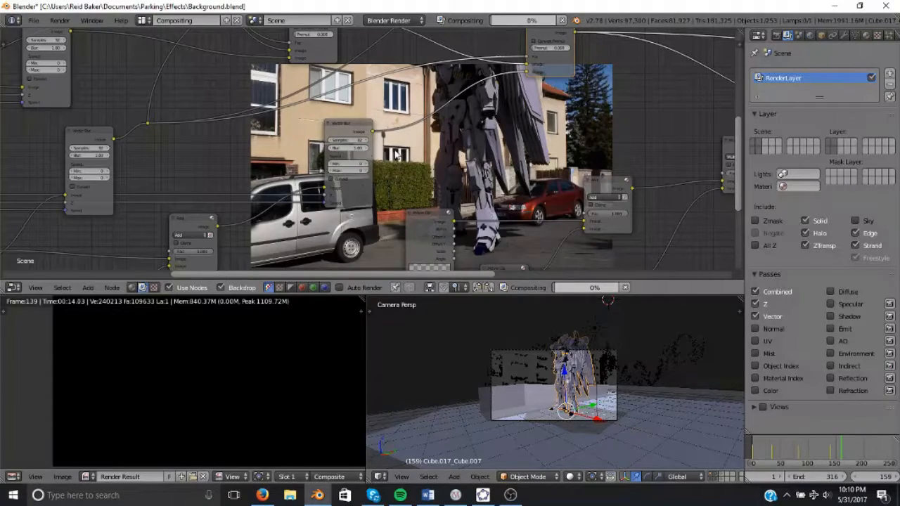
Connect the remaining Vector Blur outputs into the compositing chain.
{"action": "scroll", "coordinate": [397, 154], "scroll_direction": "down", "scroll_amount": 1}
{"action": "middle_click_drag", "start_coordinate": [397, 155], "coordinate": [215, 141]}
{"action": "scroll", "coordinate": [436, 134], "scroll_direction": "down", "scroll_amount": 2}
{"action": "middle_click_drag", "start_coordinate": [492, 113], "coordinate": [383, 141]}
{"action": "middle_click_drag", "start_coordinate": [527, 139], "coordinate": [341, 133]}
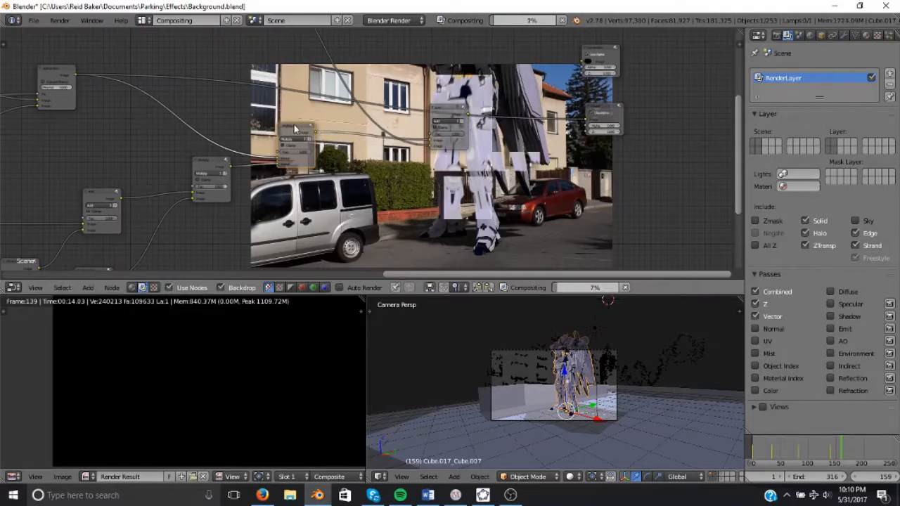
{"action": "middle_click_drag", "start_coordinate": [281, 122], "coordinate": [331, 90]}
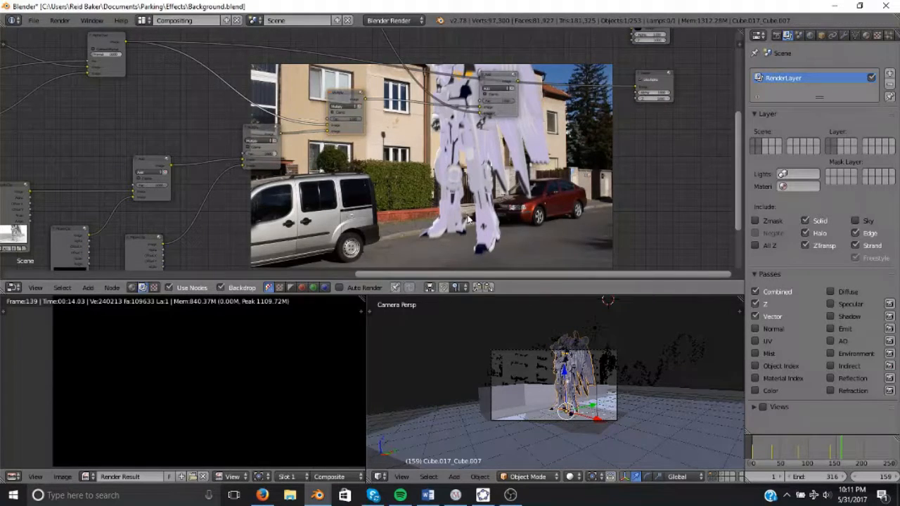
Enlarge the backdrop preview and open the render properties.
{"action": "key", "text": "alt+v"}
{"action": "key", "text": "alt+v"}
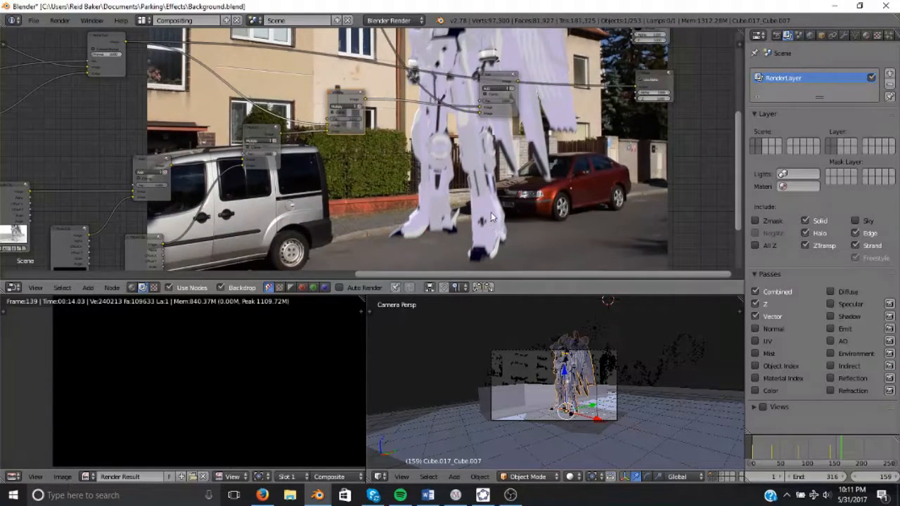
{"action": "left_click", "coordinate": [776, 35]}
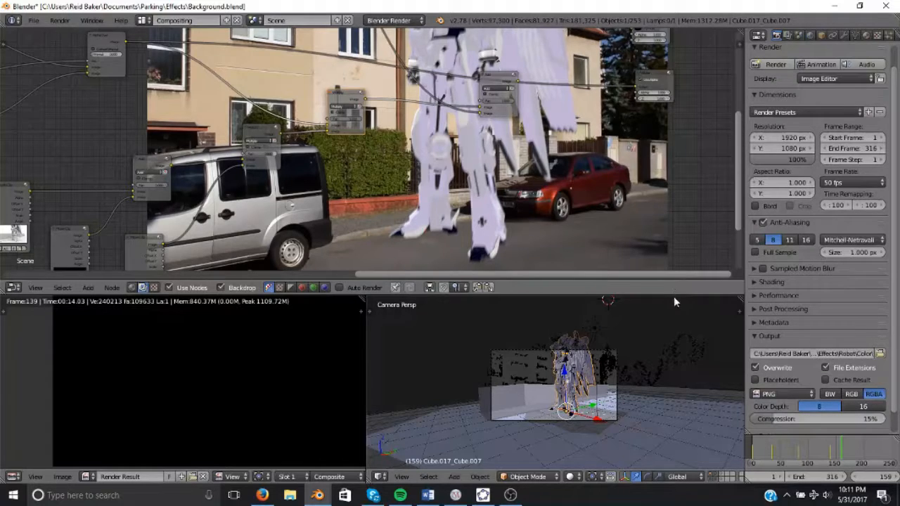
Switch to the motion tracking layout, step through frames of the background clip, and return to compositing.
{"action": "key", "text": "ctrl+Right"}
{"action": "key", "text": "ctrl+Right"}
{"action": "key", "text": "ctrl+Right"}
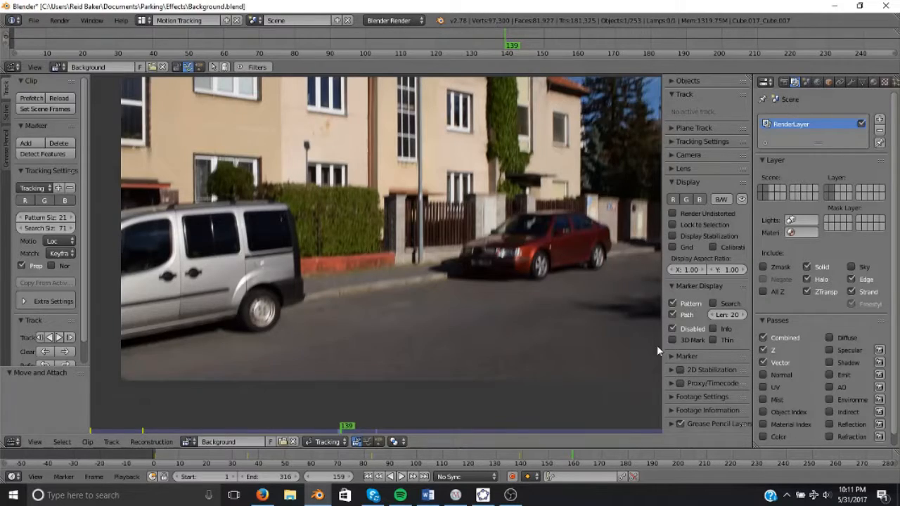
{"action": "key", "text": "Right"}
{"action": "key", "text": "Left"}
{"action": "key", "text": "Left"}
{"action": "key", "text": "Left"}
{"action": "key", "text": "Left"}
{"action": "key", "text": "Left"}
{"action": "key", "text": "Left"}
{"action": "key", "text": "Left"}
{"action": "key", "text": "Left"}
{"action": "key", "text": "Left"}
{"action": "key", "text": "Left"}
{"action": "key", "text": "Left"}
{"action": "key", "text": "Left"}
{"action": "key", "text": "Left"}
{"action": "key", "text": "Left"}
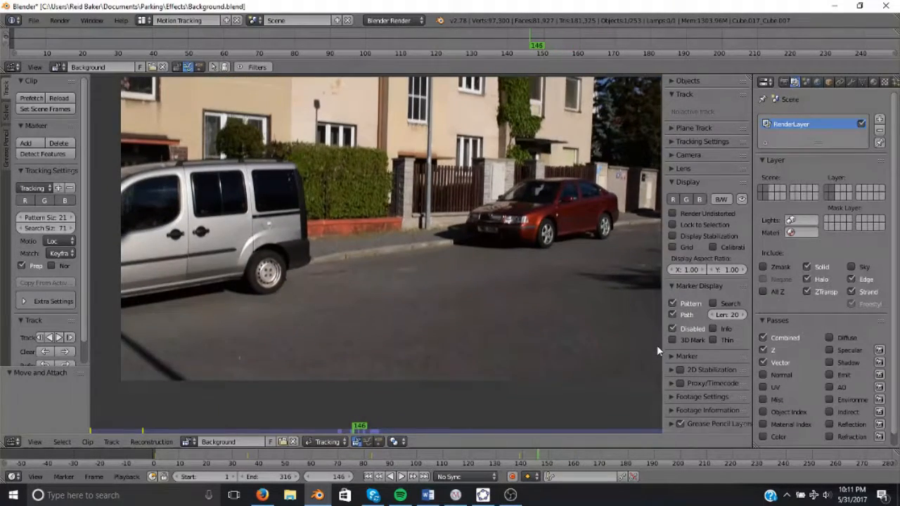
{"action": "key", "text": "Right"}
{"action": "key", "text": "Right"}
{"action": "key", "text": "Right"}
{"action": "key", "text": "Right"}
{"action": "key", "text": "Right"}
{"action": "key", "text": "ctrl+Left"}
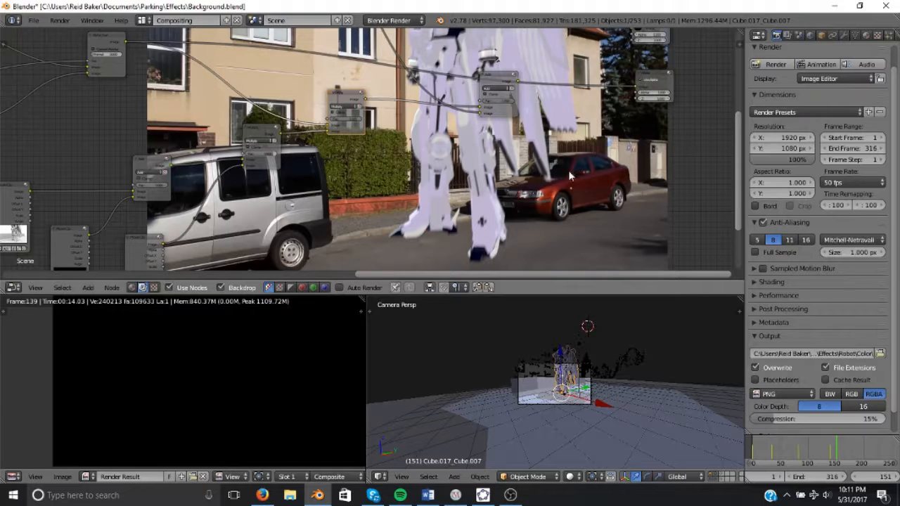
Render the current frame.
{"action": "middle_click_drag", "start_coordinate": [559, 167], "coordinate": [575, 148]}
{"action": "scroll", "coordinate": [607, 374], "scroll_direction": "up", "scroll_amount": 6}
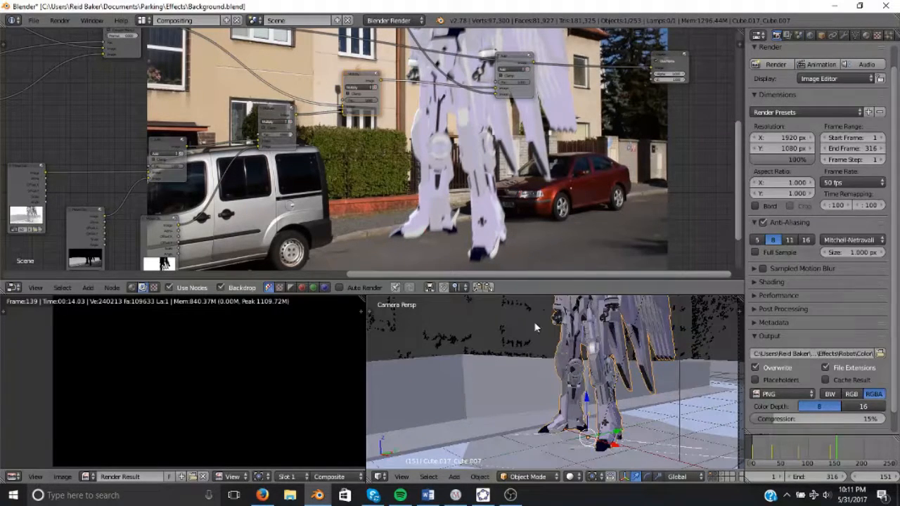
{"action": "scroll", "coordinate": [545, 328], "scroll_direction": "down", "scroll_amount": 5}
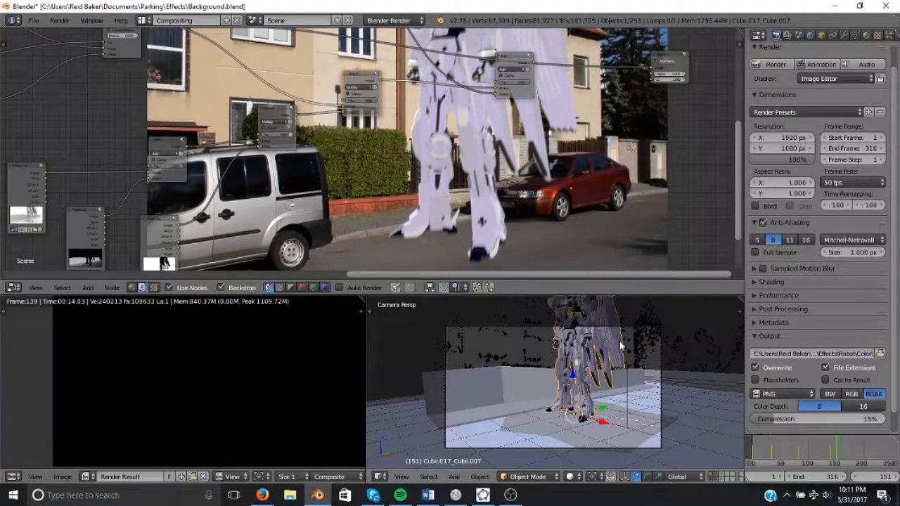
{"action": "middle_click_drag", "start_coordinate": [616, 297], "coordinate": [617, 317], "text": "shift"}
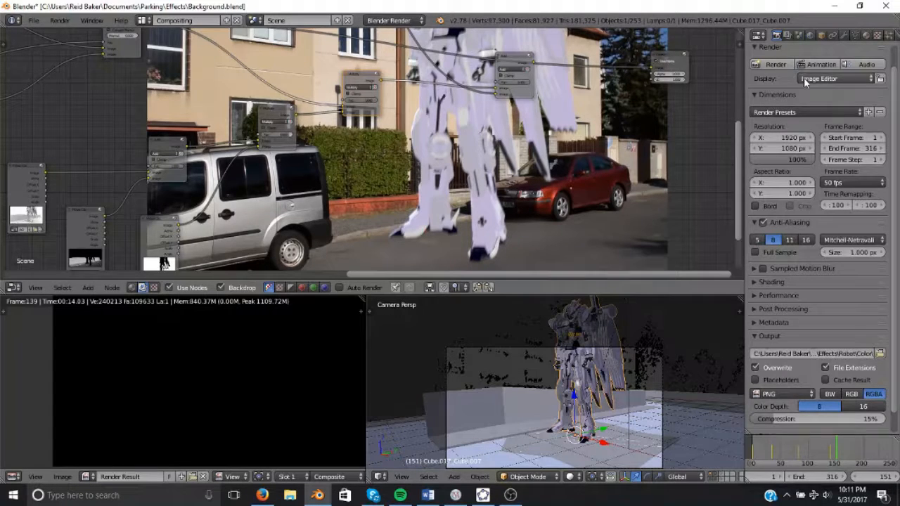
{"action": "left_click", "coordinate": [779, 64]}
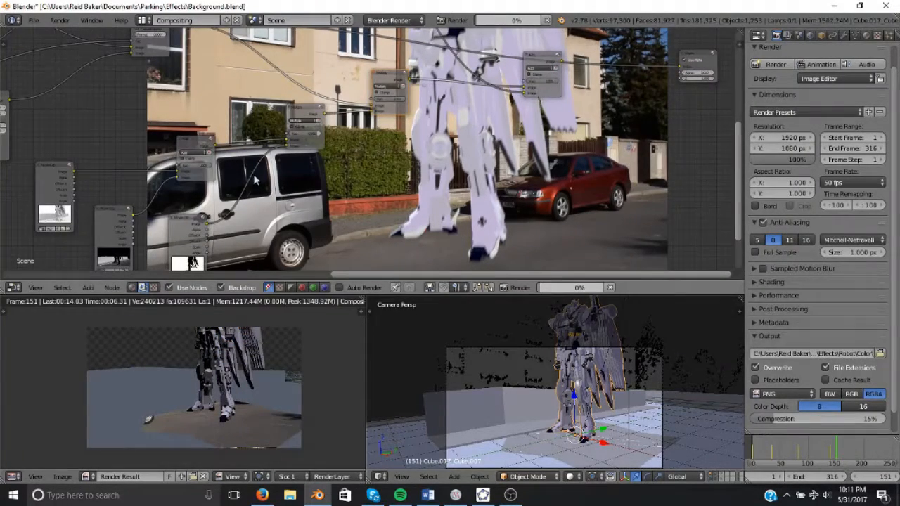
Rearrange and relink nodes in the compositor tree around the vector-blurred outputs.
{"action": "scroll", "coordinate": [56, 181], "scroll_direction": "down", "scroll_amount": 1}
{"action": "middle_click_drag", "start_coordinate": [49, 181], "coordinate": [484, 165]}
{"action": "middle_click_drag", "start_coordinate": [141, 173], "coordinate": [152, 204]}
{"action": "middle_click_drag", "start_coordinate": [515, 97], "coordinate": [351, 91]}
{"action": "scroll", "coordinate": [357, 106], "scroll_direction": "down", "scroll_amount": 1}
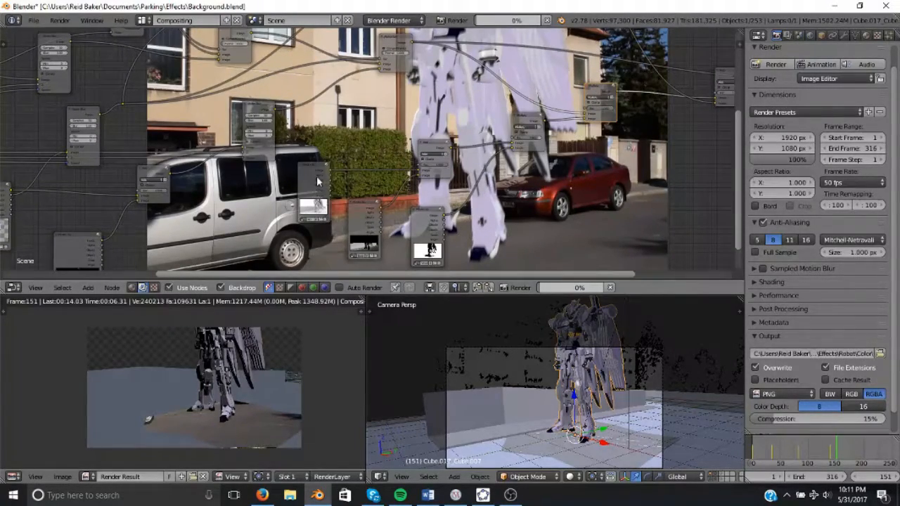
{"action": "left_click_drag", "start_coordinate": [316, 180], "coordinate": [248, 236]}
{"action": "left_click_drag", "start_coordinate": [363, 213], "coordinate": [318, 269]}
{"action": "left_click_drag", "start_coordinate": [422, 221], "coordinate": [386, 264]}
{"action": "left_click_drag", "start_coordinate": [434, 143], "coordinate": [362, 180]}
{"action": "left_click_drag", "start_coordinate": [526, 115], "coordinate": [443, 193]}
{"action": "middle_click_drag", "start_coordinate": [389, 158], "coordinate": [536, 151]}
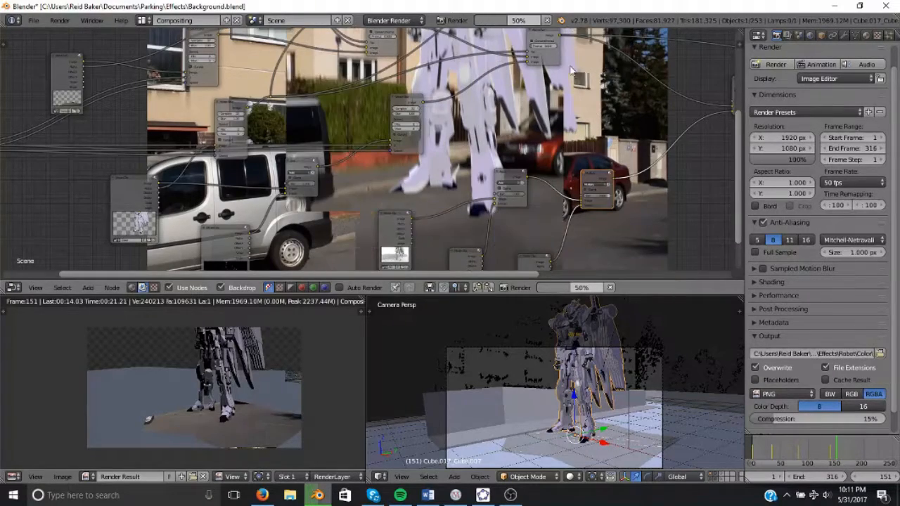
{"action": "middle_click_drag", "start_coordinate": [663, 136], "coordinate": [539, 176]}
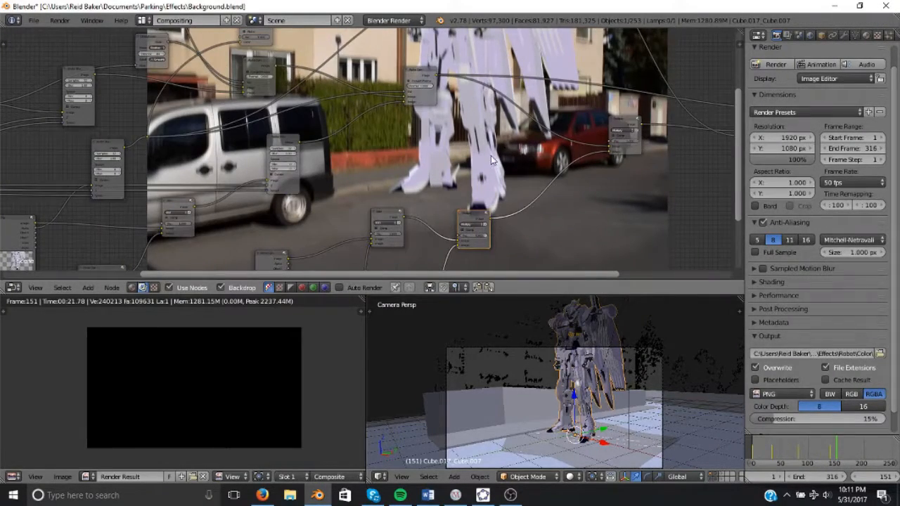
{"action": "middle_click_drag", "start_coordinate": [377, 168], "coordinate": [533, 168]}
{"action": "middle_click_drag", "start_coordinate": [297, 189], "coordinate": [398, 169]}
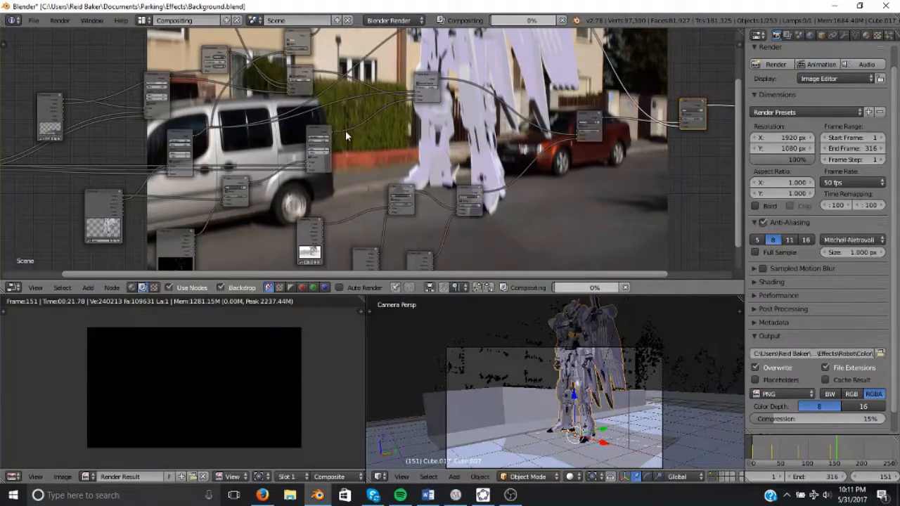
Duplicate a compositor node, place it, and link it into the chain.
{"action": "right_click", "coordinate": [320, 132]}
{"action": "key", "text": "shift+d"}
{"action": "left_click", "coordinate": [519, 160]}
{"action": "scroll", "coordinate": [577, 176], "scroll_direction": "down", "scroll_amount": 1}
{"action": "middle_click_drag", "start_coordinate": [587, 177], "coordinate": [744, 173]}
{"action": "right_click", "coordinate": [136, 161], "text": "shift"}
{"action": "key", "text": "f"}
{"action": "key", "text": "f"}
{"action": "middle_click_drag", "start_coordinate": [185, 153], "coordinate": [222, 170]}
{"action": "left_click_drag", "start_coordinate": [220, 144], "coordinate": [234, 232], "text": "shift"}
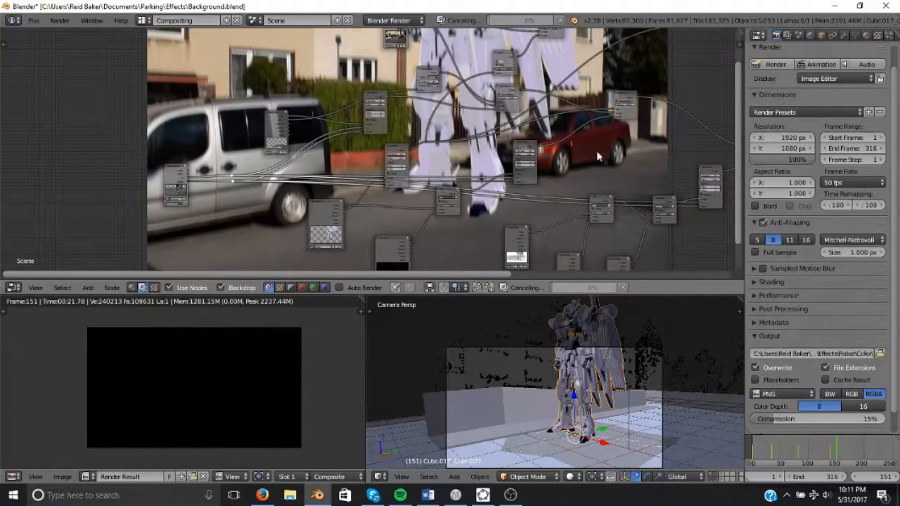
{"action": "middle_click_drag", "start_coordinate": [629, 171], "coordinate": [452, 73]}
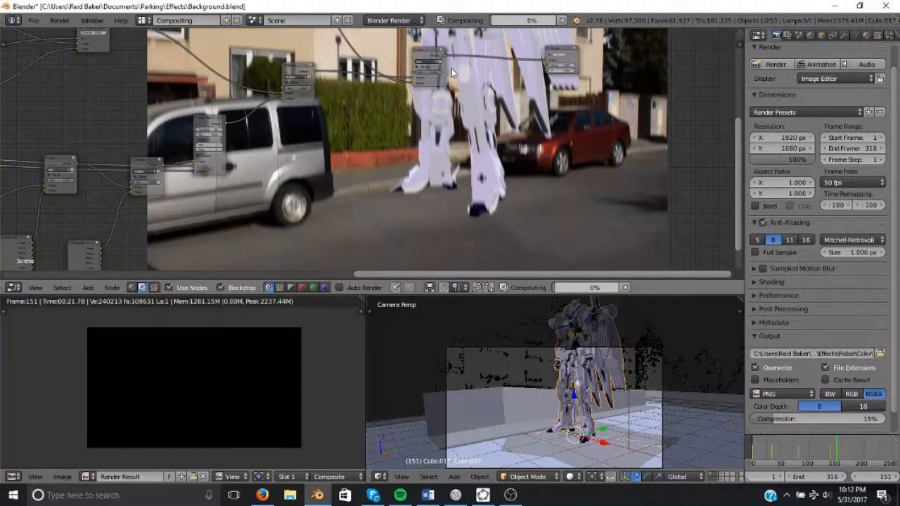
Reconnect links between the blurred outputs and the mixing nodes.
{"action": "middle_click_drag", "start_coordinate": [178, 158], "coordinate": [490, 99]}
{"action": "middle_click_drag", "start_coordinate": [140, 199], "coordinate": [419, 260]}
{"action": "scroll", "coordinate": [351, 148], "scroll_direction": "up", "scroll_amount": 1}
{"action": "middle_click_drag", "start_coordinate": [311, 94], "coordinate": [344, 197]}
{"action": "scroll", "coordinate": [340, 165], "scroll_direction": "down", "scroll_amount": 1}
{"action": "middle_click_drag", "start_coordinate": [304, 116], "coordinate": [193, 136]}
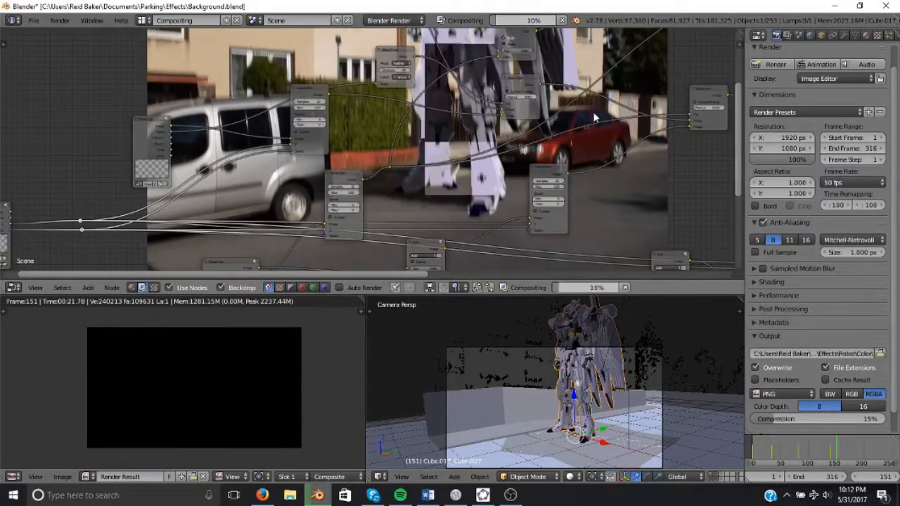
{"action": "scroll", "coordinate": [352, 123], "scroll_direction": "down", "scroll_amount": 1}
{"action": "middle_click_drag", "start_coordinate": [507, 167], "coordinate": [450, 125]}
{"action": "scroll", "coordinate": [447, 123], "scroll_direction": "up", "scroll_amount": 1}
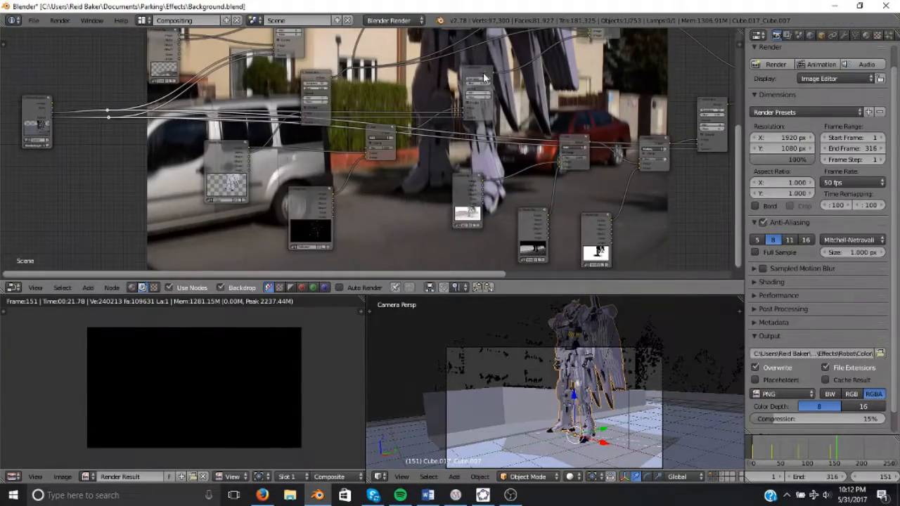
Relink the Add and Multiply Mix nodes to the Movie Clip outputs.
{"action": "scroll", "coordinate": [436, 118], "scroll_direction": "up", "scroll_amount": 2}
{"action": "left_click_drag", "start_coordinate": [431, 112], "coordinate": [204, 137]}
{"action": "middle_click_drag", "start_coordinate": [414, 104], "coordinate": [487, 64]}
{"action": "scroll", "coordinate": [541, 48], "scroll_direction": "down", "scroll_amount": 1}
{"action": "middle_click_drag", "start_coordinate": [552, 45], "coordinate": [379, 176]}
{"action": "scroll", "coordinate": [379, 172], "scroll_direction": "up", "scroll_amount": 5}
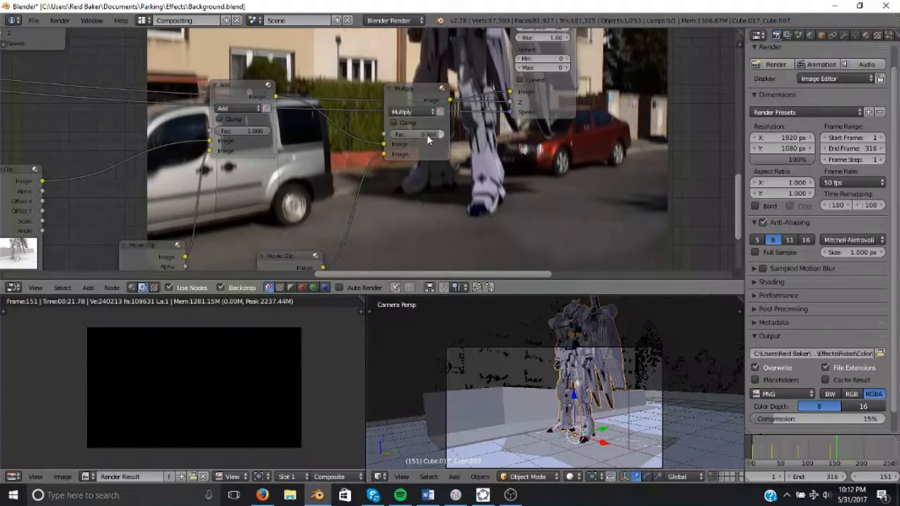
{"action": "scroll", "coordinate": [395, 142], "scroll_direction": "down", "scroll_amount": 2}
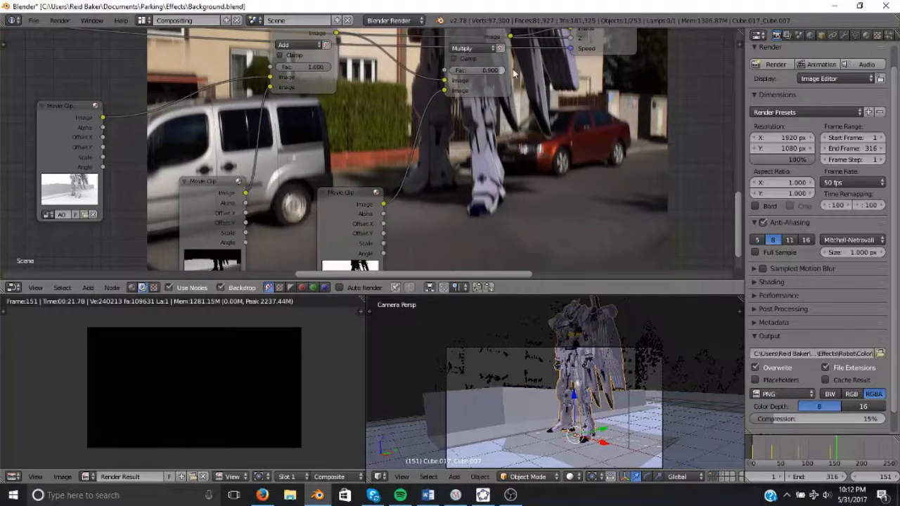
{"action": "scroll", "coordinate": [451, 150], "scroll_direction": "up", "scroll_amount": 2}
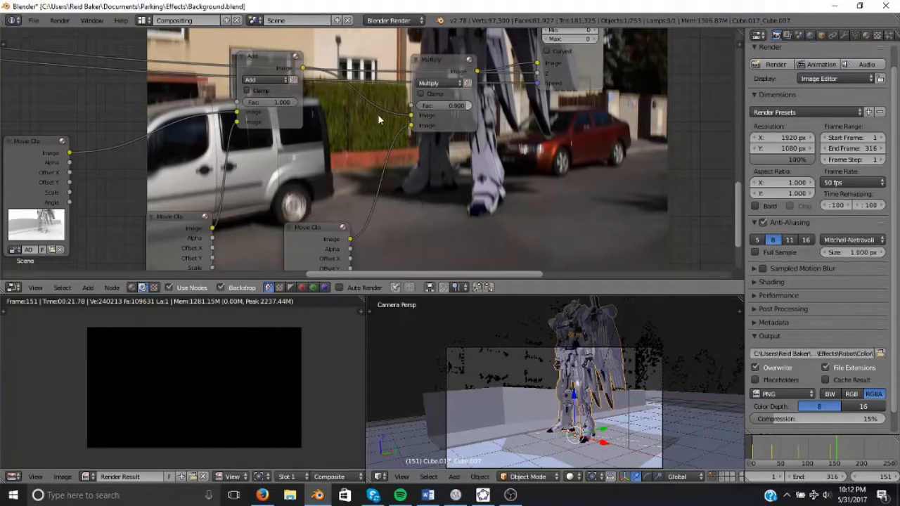
{"action": "middle_click_drag", "start_coordinate": [378, 114], "coordinate": [666, 107]}
{"action": "middle_click_drag", "start_coordinate": [441, 135], "coordinate": [731, 95]}
{"action": "mouse_move", "coordinate": [385, 132]}
{"action": "middle_mouse_down"}
{"action": "mouse_move", "coordinate": [457, 160]}
{"action": "mouse_move", "coordinate": [686, 105]}
{"action": "mouse_move", "coordinate": [796, 91]}
{"action": "middle_mouse_up"}
{"action": "mouse_move", "coordinate": [324, 76]}
{"action": "middle_mouse_down"}
{"action": "mouse_move", "coordinate": [467, 83]}
{"action": "mouse_move", "coordinate": [495, 142]}
{"action": "middle_mouse_up"}
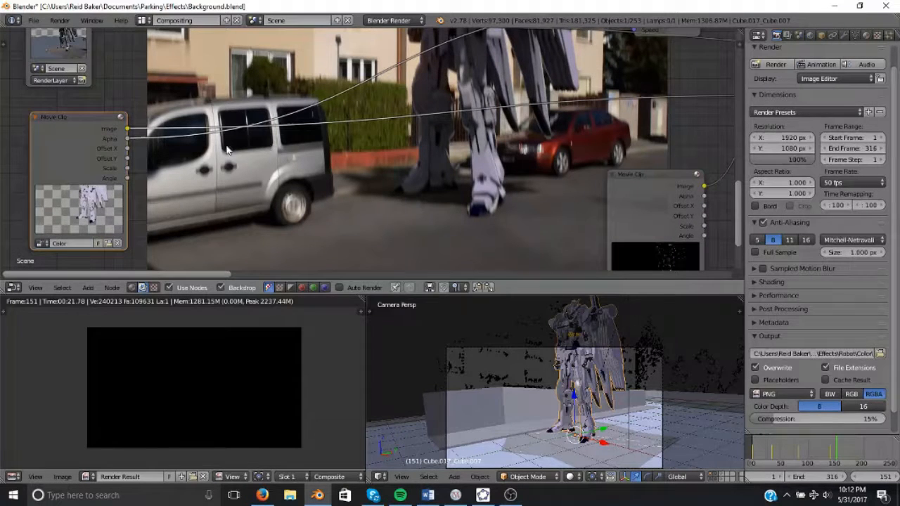
{"action": "key", "text": "shift+a"}
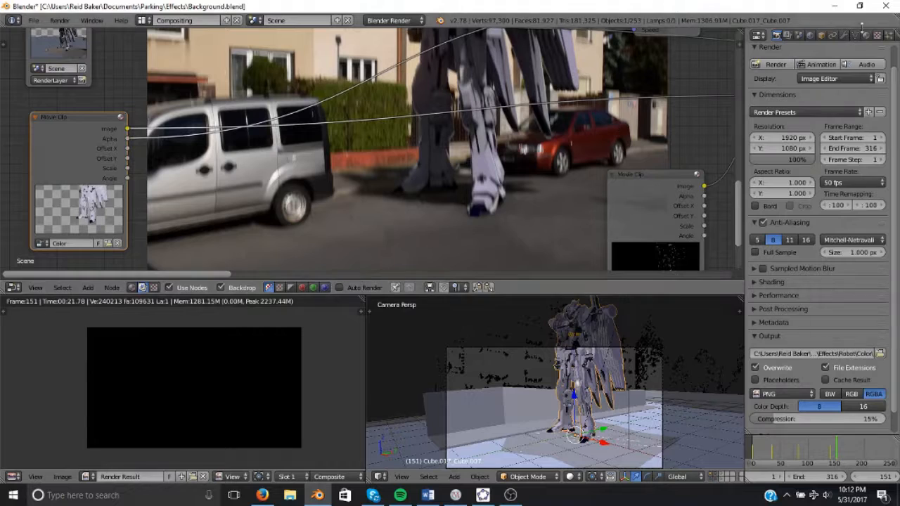
Create a new texture and set its type to Blend.
{"action": "left_click", "coordinate": [866, 35]}
{"action": "left_click", "coordinate": [877, 35]}
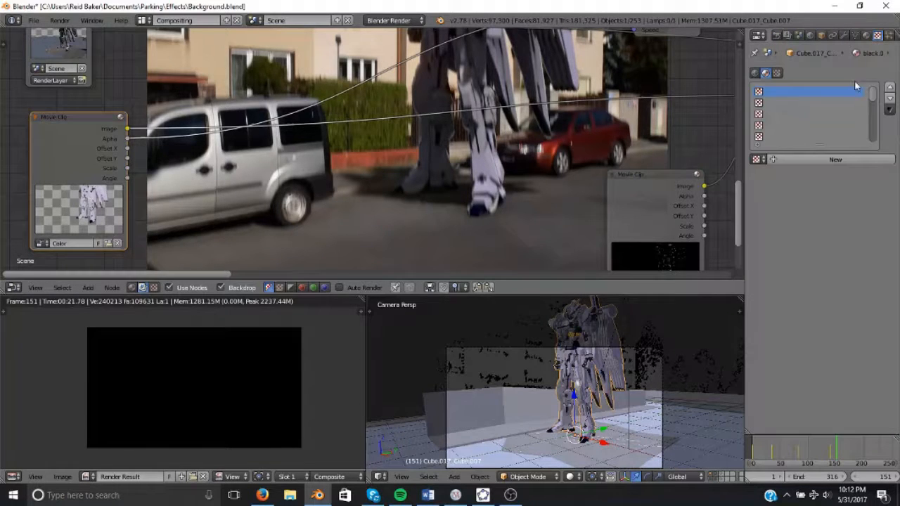
{"action": "left_click", "coordinate": [803, 161]}
{"action": "left_click", "coordinate": [827, 174]}
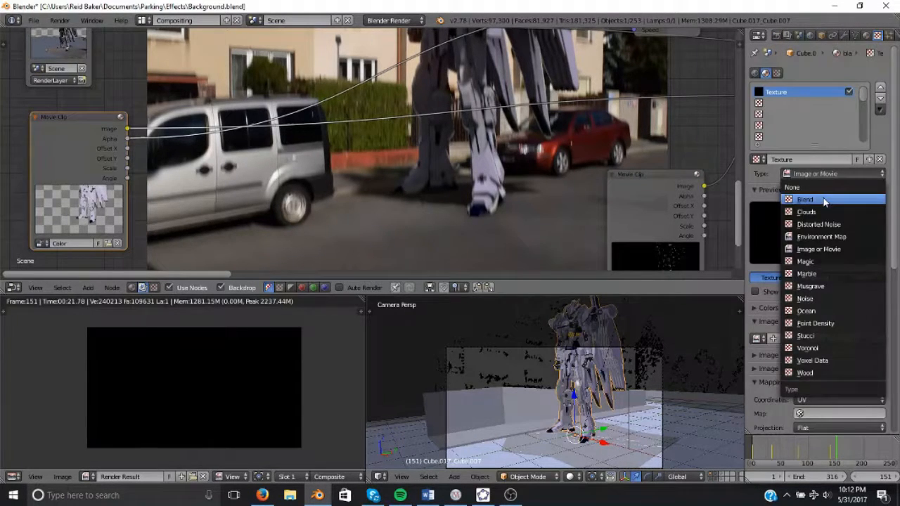
{"action": "left_click", "coordinate": [826, 200]}
Set the blend texture to vertical orientation and enable its color ramp.
{"action": "scroll", "coordinate": [787, 296], "scroll_direction": "down", "scroll_amount": 5}
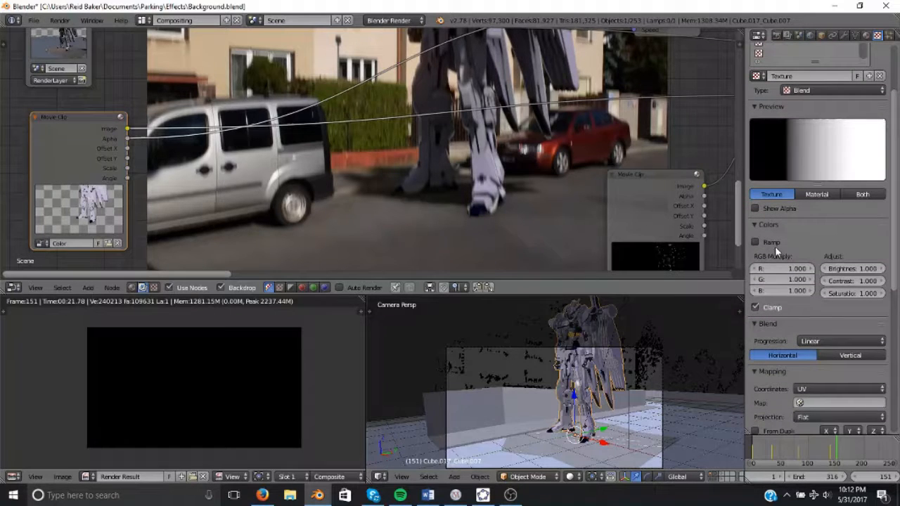
{"action": "left_click", "coordinate": [847, 354]}
{"action": "left_click", "coordinate": [771, 242]}
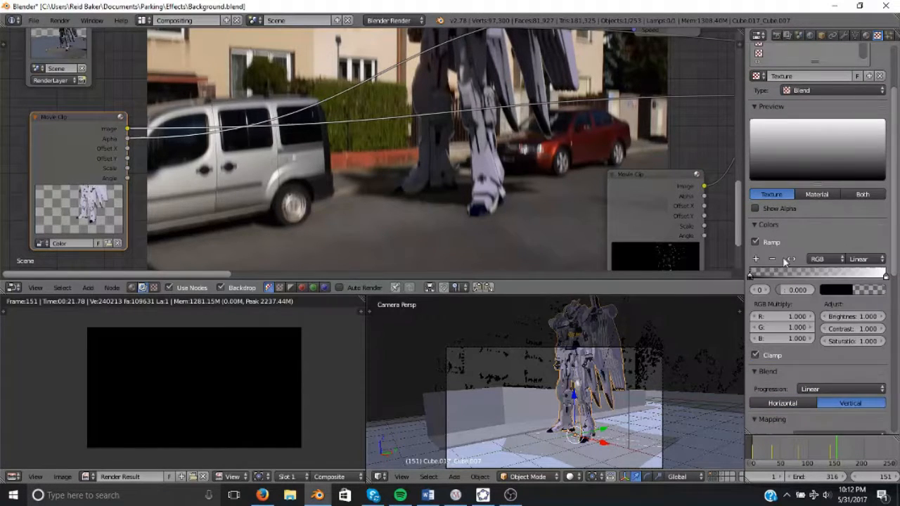
Set the color ramp's first stop to an opaque purple with blue at 1.
{"action": "left_click", "coordinate": [874, 292]}
{"action": "left_click_drag", "start_coordinate": [799, 275], "coordinate": [872, 275]}
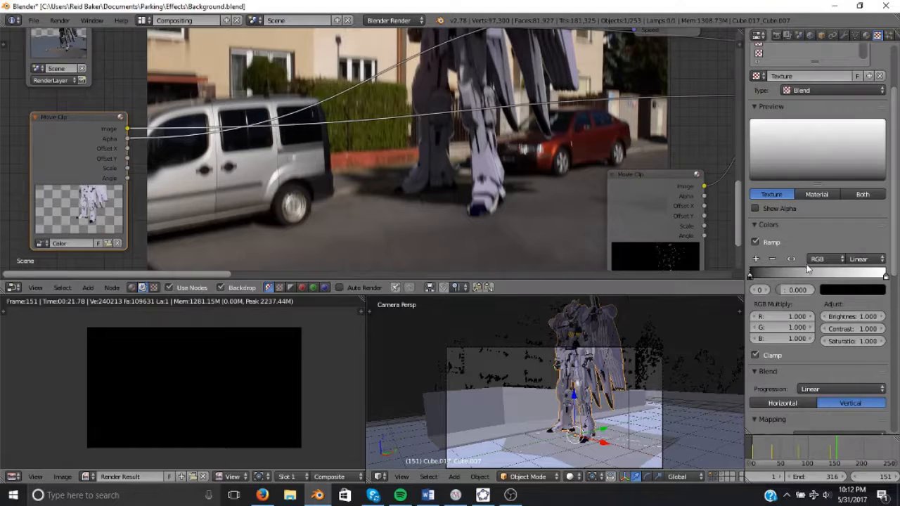
{"action": "left_click", "coordinate": [836, 291]}
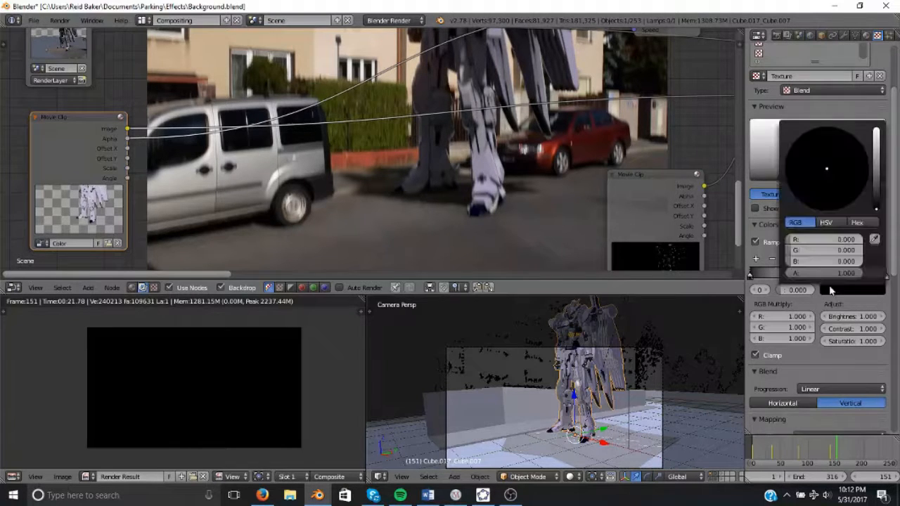
{"action": "left_click", "coordinate": [806, 262]}
{"action": "type", "text": "1"}
{"action": "key", "text": "Return"}
{"action": "left_click_drag", "start_coordinate": [808, 239], "coordinate": [842, 239]}
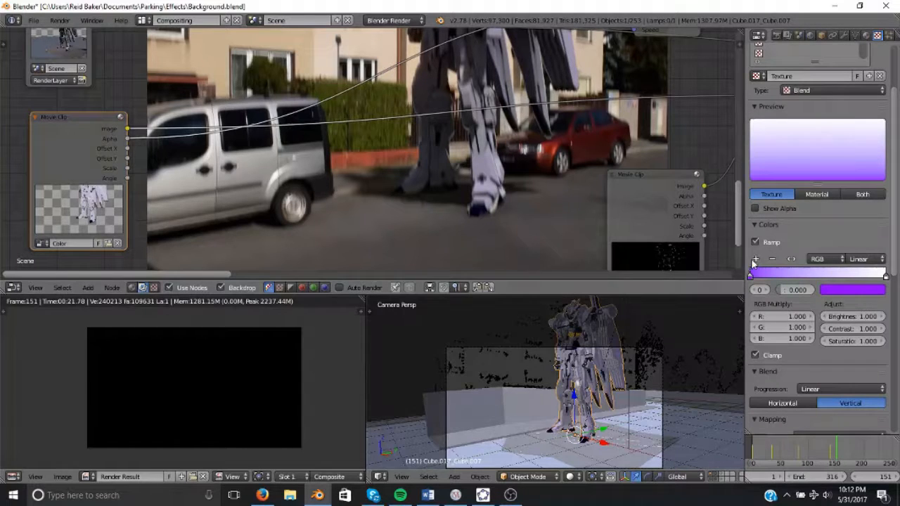
Recolor the ramp's end stop and add a new stop in the middle.
{"action": "left_click", "coordinate": [884, 275]}
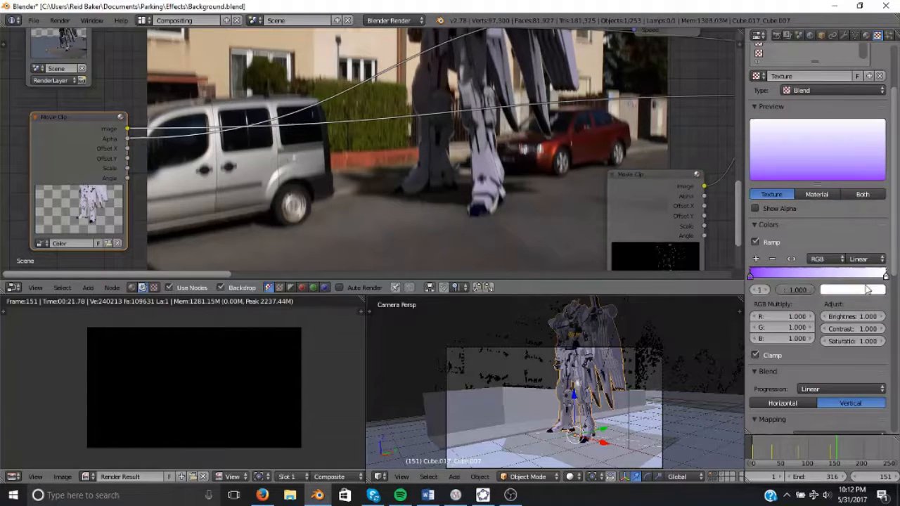
{"action": "left_click", "coordinate": [852, 289]}
{"action": "left_click_drag", "start_coordinate": [851, 252], "coordinate": [780, 252]}
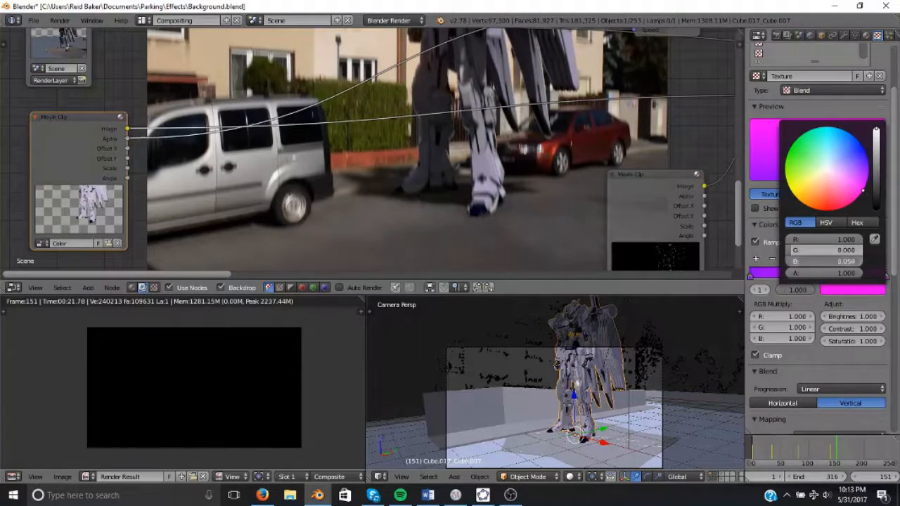
{"action": "left_click_drag", "start_coordinate": [851, 261], "coordinate": [777, 262]}
{"action": "left_click", "coordinate": [757, 260]}
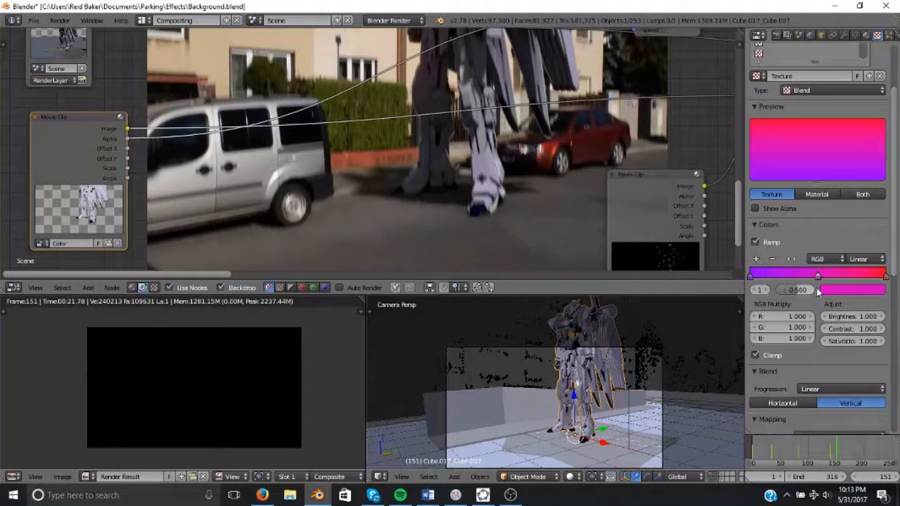
Color the middle stops yellow and green and reposition them to form a rainbow gradient.
{"action": "left_click", "coordinate": [844, 290]}
{"action": "left_click_drag", "start_coordinate": [800, 252], "coordinate": [879, 252]}
{"action": "left_click_drag", "start_coordinate": [818, 241], "coordinate": [774, 275]}
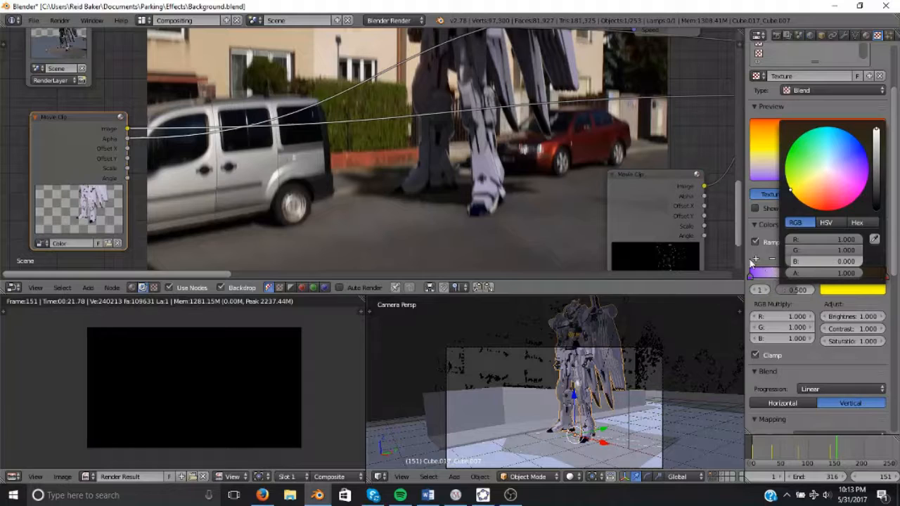
{"action": "left_click", "coordinate": [757, 260]}
{"action": "left_click", "coordinate": [844, 290]}
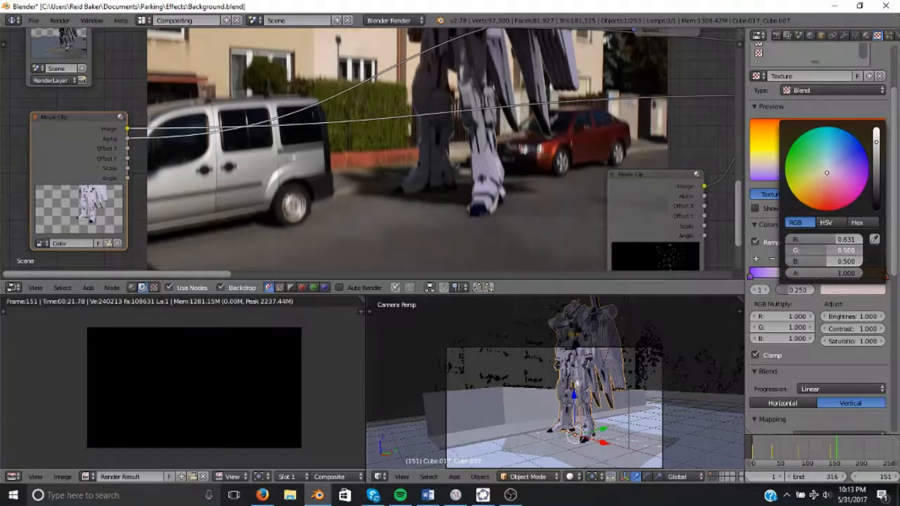
{"action": "left_click_drag", "start_coordinate": [845, 251], "coordinate": [852, 277]}
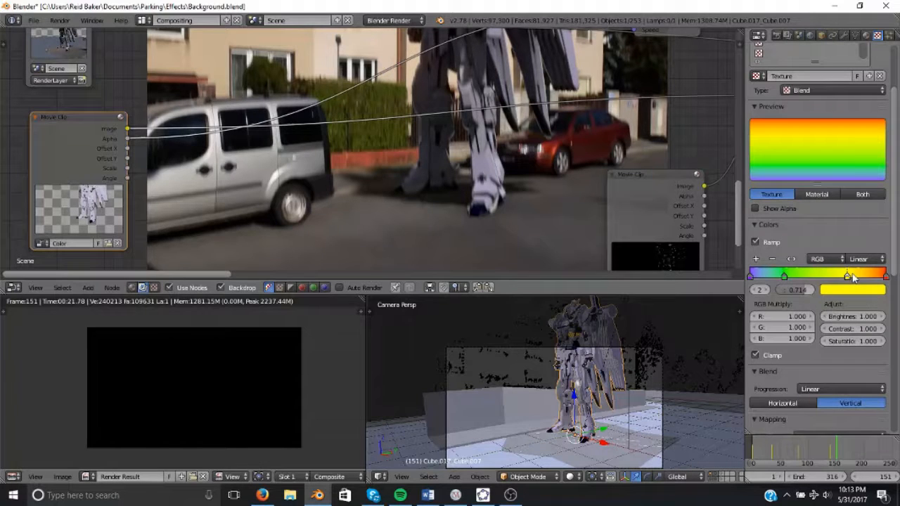
{"action": "left_click_drag", "start_coordinate": [784, 276], "coordinate": [801, 276]}
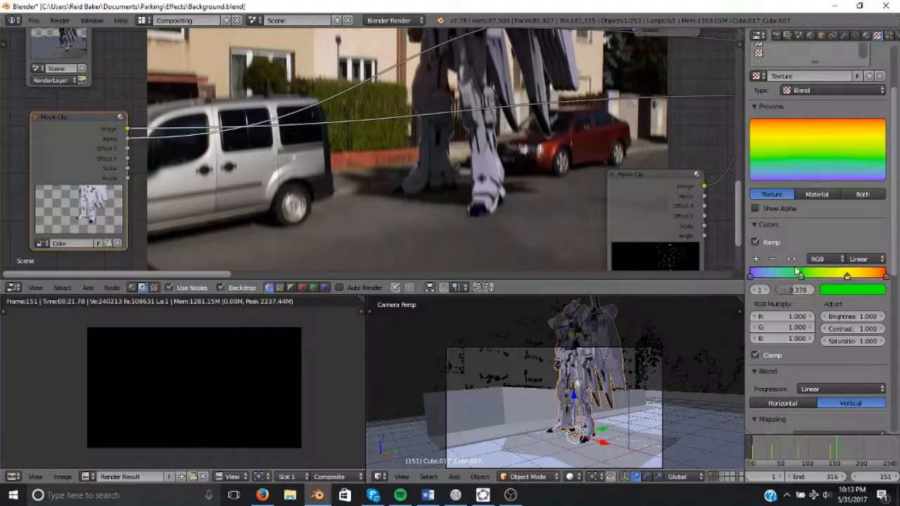
Add a Texture input node using the blend texture and link its output into the Add mix node.
{"action": "middle_click_drag", "start_coordinate": [398, 138], "coordinate": [510, 139]}
{"action": "key", "text": "shift+a"}
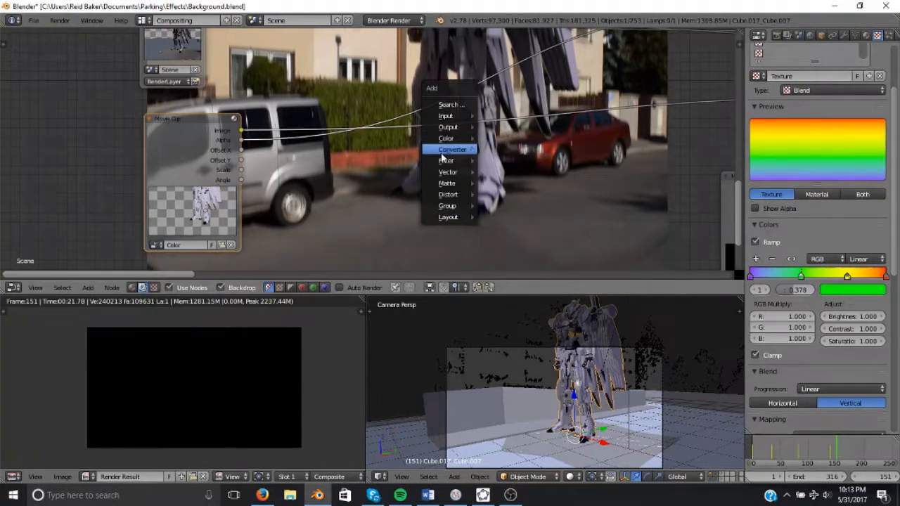
{"action": "mouse_move", "coordinate": [443, 116]}
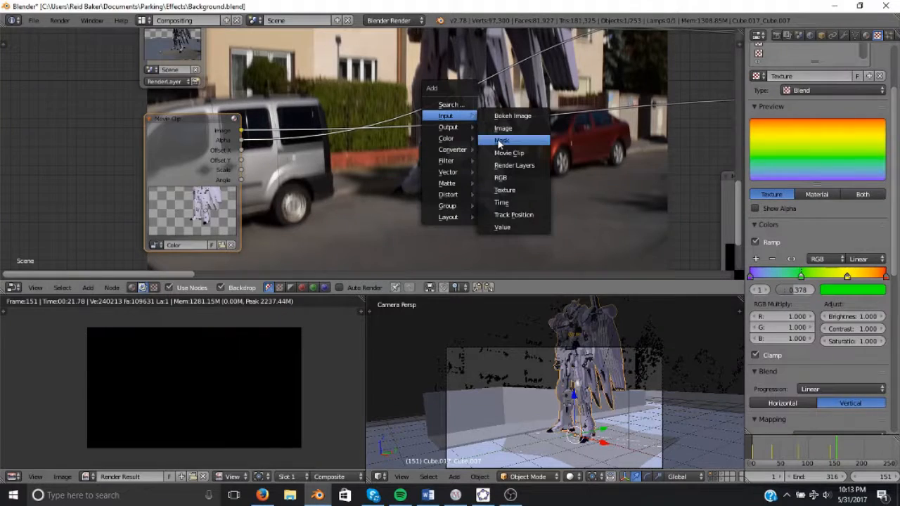
{"action": "left_click", "coordinate": [517, 190]}
{"action": "left_click", "coordinate": [397, 184]}
{"action": "scroll", "coordinate": [398, 184], "scroll_direction": "down", "scroll_amount": 2}
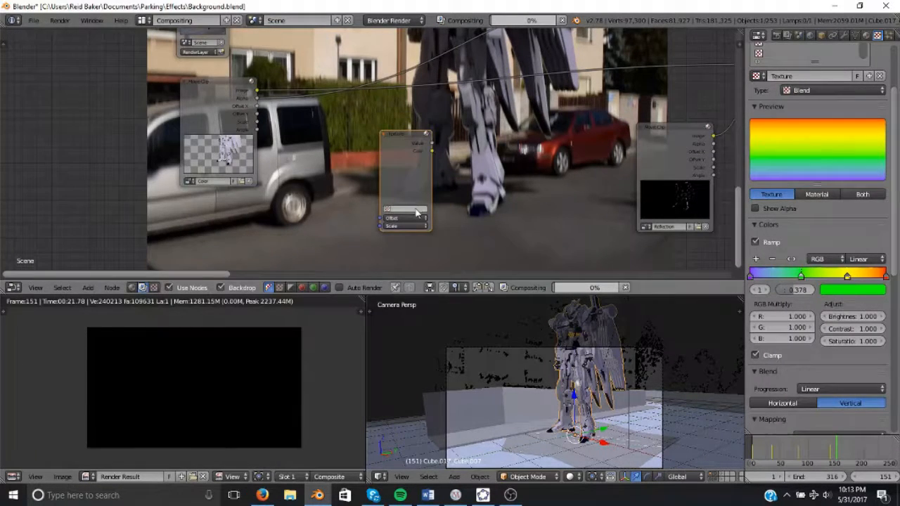
{"action": "left_click", "coordinate": [387, 209]}
{"action": "left_click", "coordinate": [404, 241]}
{"action": "scroll", "coordinate": [415, 211], "scroll_direction": "down", "scroll_amount": 4}
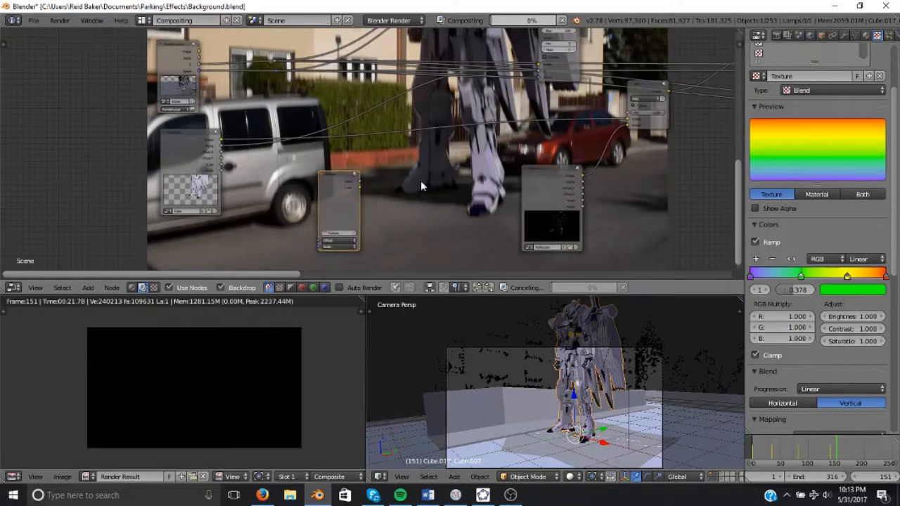
{"action": "left_click_drag", "start_coordinate": [361, 188], "coordinate": [628, 120]}
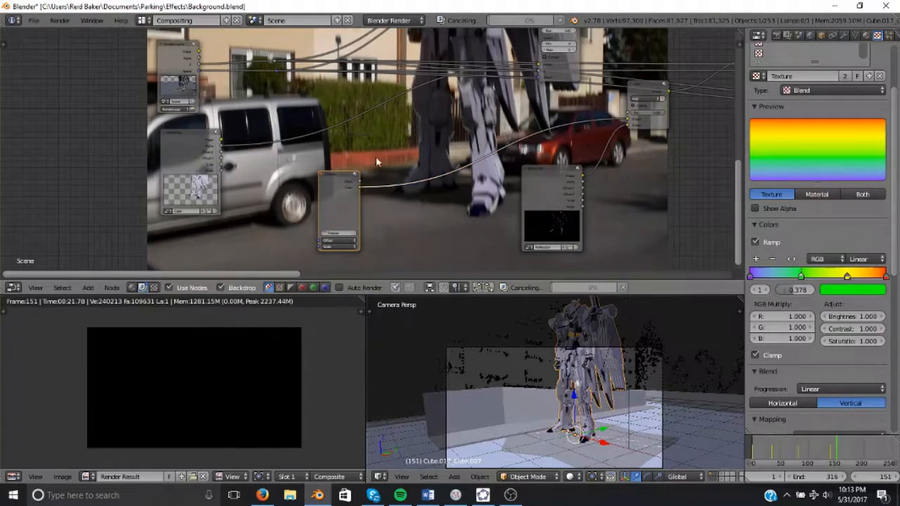
Shrink the backdrop and reconnect the texture node's output into the Add node's image input.
{"action": "scroll", "coordinate": [375, 156], "scroll_direction": "down", "scroll_amount": 1}
{"action": "middle_click_drag", "start_coordinate": [431, 145], "coordinate": [229, 102]}
{"action": "middle_click_drag", "start_coordinate": [507, 190], "coordinate": [511, 106]}
{"action": "key", "text": "v"}
{"action": "middle_click_drag", "start_coordinate": [528, 159], "coordinate": [514, 205], "text": "alt"}
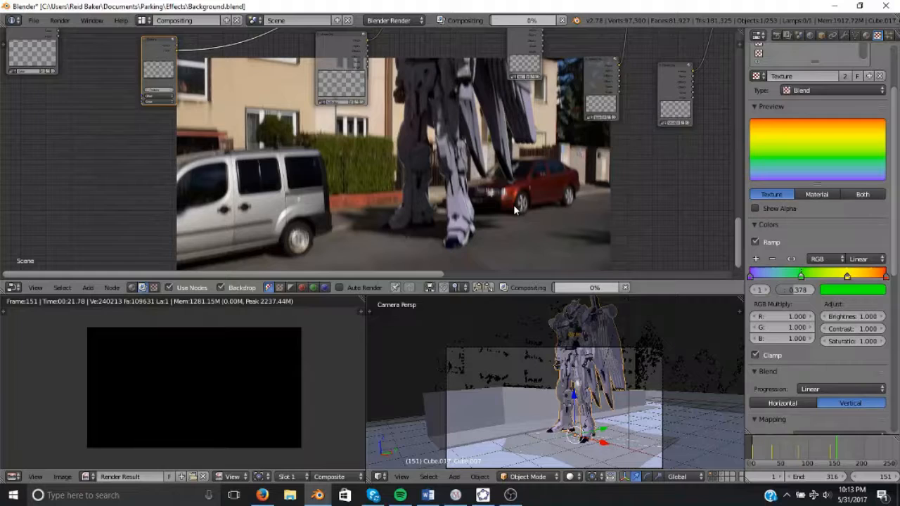
{"action": "middle_click_drag", "start_coordinate": [375, 161], "coordinate": [620, 289]}
{"action": "scroll", "coordinate": [495, 205], "scroll_direction": "up", "scroll_amount": 2}
{"action": "middle_click_drag", "start_coordinate": [542, 180], "coordinate": [534, 188]}
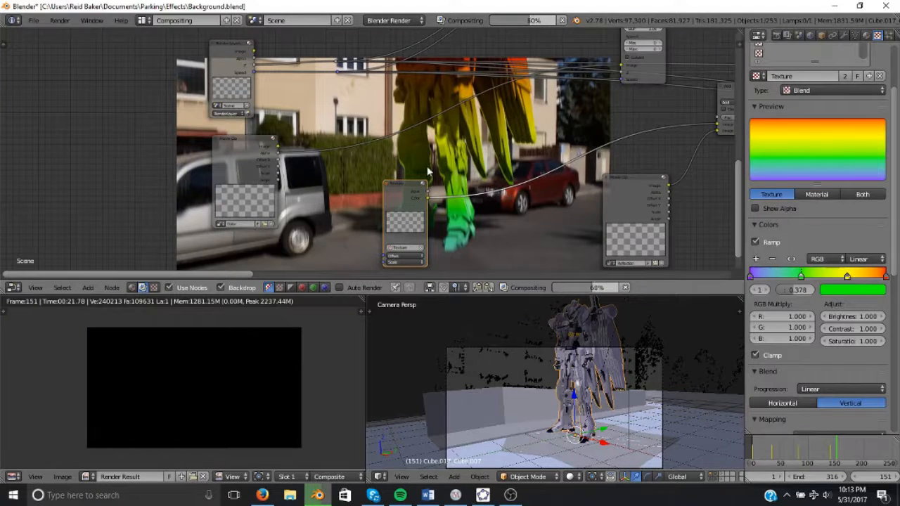
{"action": "middle_click_drag", "start_coordinate": [349, 154], "coordinate": [286, 130]}
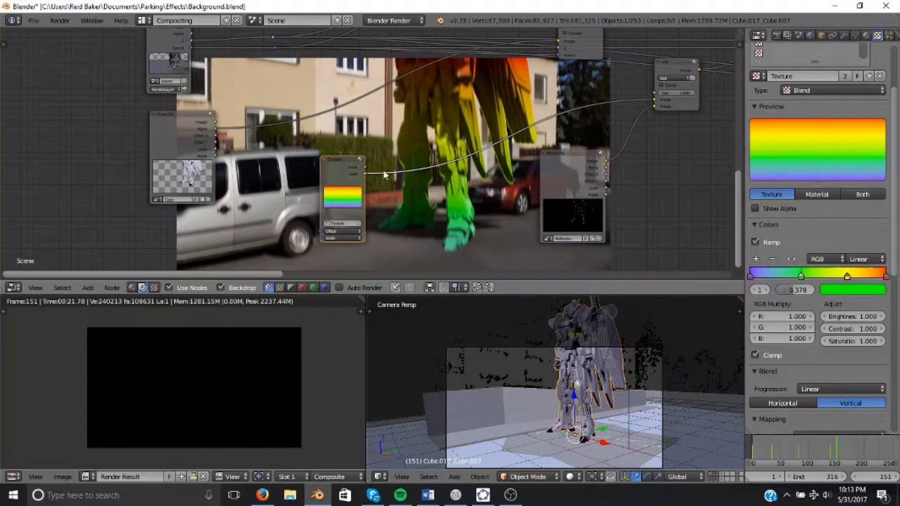
Add an Invert color node fed by the Movie Clip and link its output into the Add node.
{"action": "key", "text": "shift+a"}
{"action": "mouse_move", "coordinate": [296, 127]}
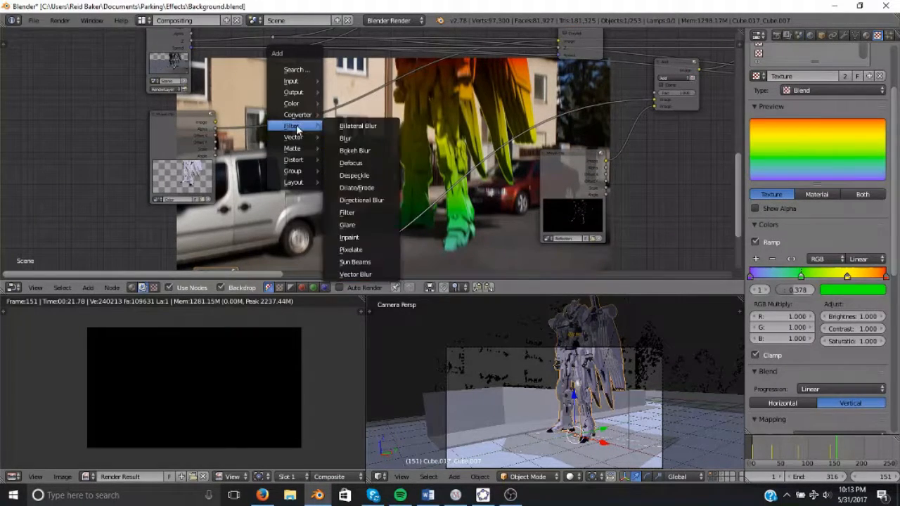
{"action": "mouse_move", "coordinate": [291, 103]}
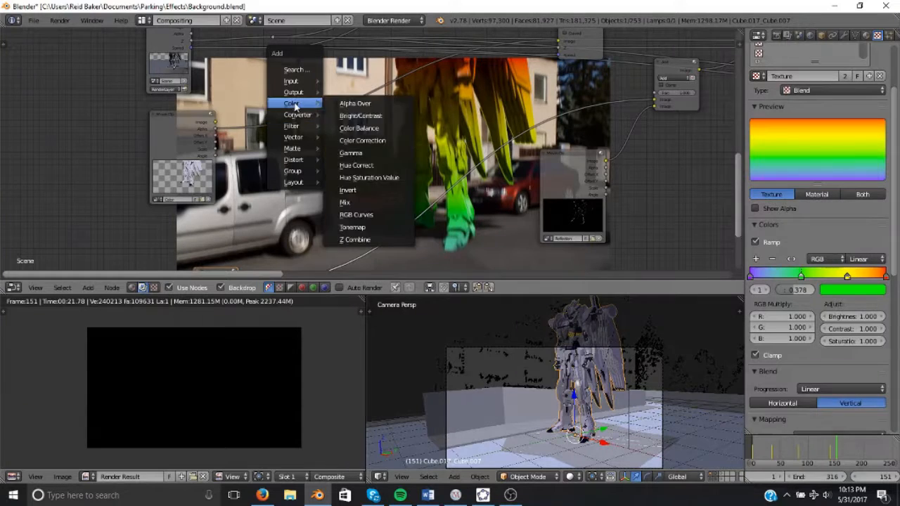
{"action": "left_click", "coordinate": [351, 193]}
{"action": "left_click_drag", "start_coordinate": [218, 127], "coordinate": [307, 203]}
{"action": "left_click_drag", "start_coordinate": [349, 173], "coordinate": [655, 100]}
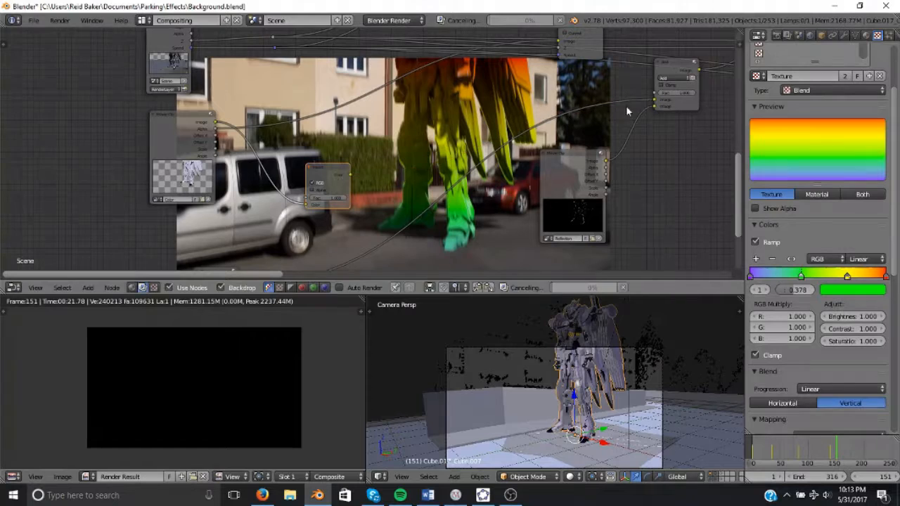
{"action": "left_click_drag", "start_coordinate": [355, 180], "coordinate": [656, 101]}
Insert a Hue Saturation Value node between the Invert node and the Add node.
{"action": "key", "text": "shift+a"}
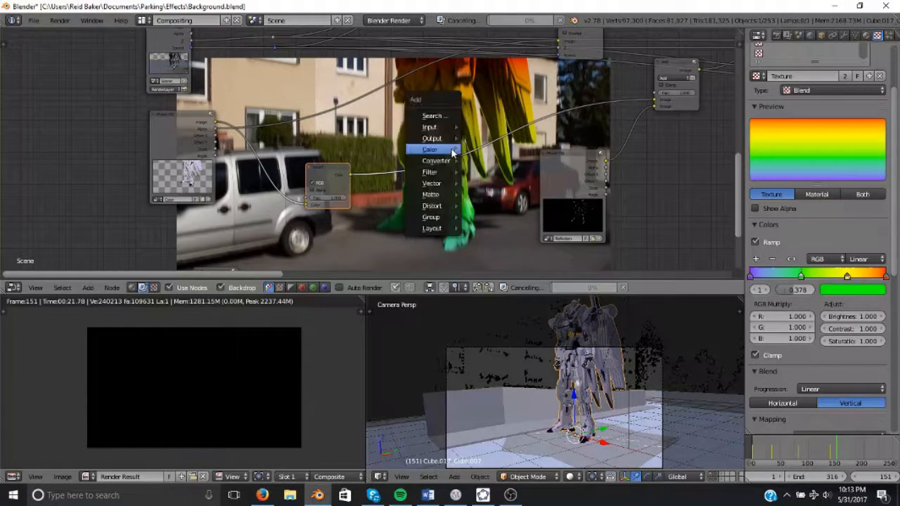
{"action": "mouse_move", "coordinate": [450, 150]}
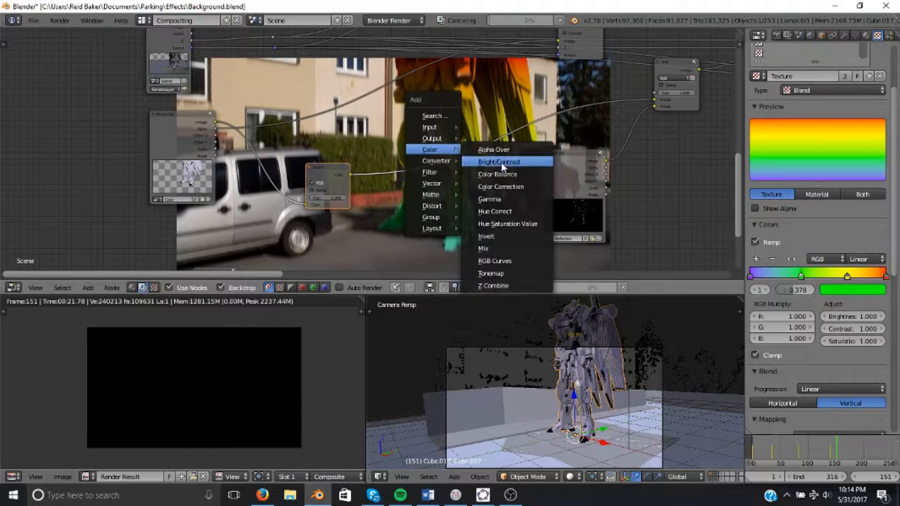
{"action": "left_click", "coordinate": [485, 209]}
{"action": "left_click", "coordinate": [418, 194]}
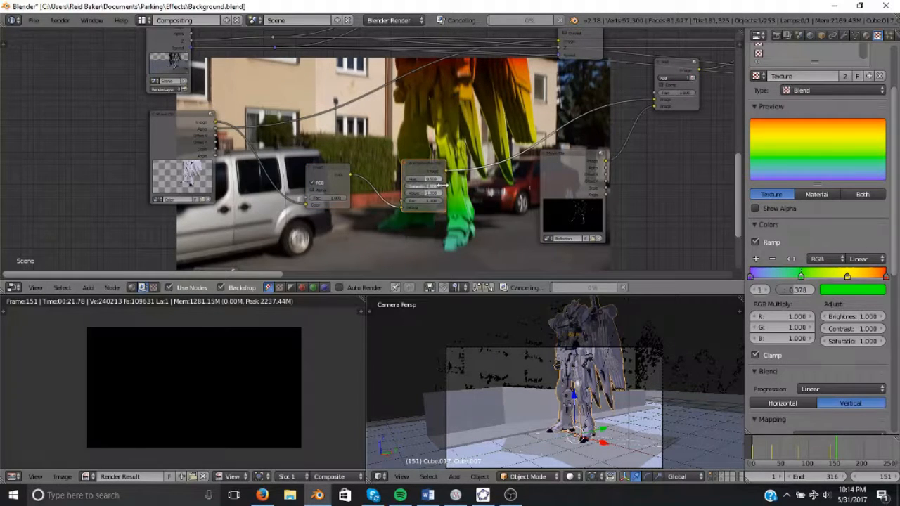
{"action": "left_click_drag", "start_coordinate": [419, 189], "coordinate": [392, 186]}
{"action": "middle_click_drag", "start_coordinate": [436, 167], "coordinate": [374, 48]}
{"action": "middle_click_drag", "start_coordinate": [332, 185], "coordinate": [378, 142]}
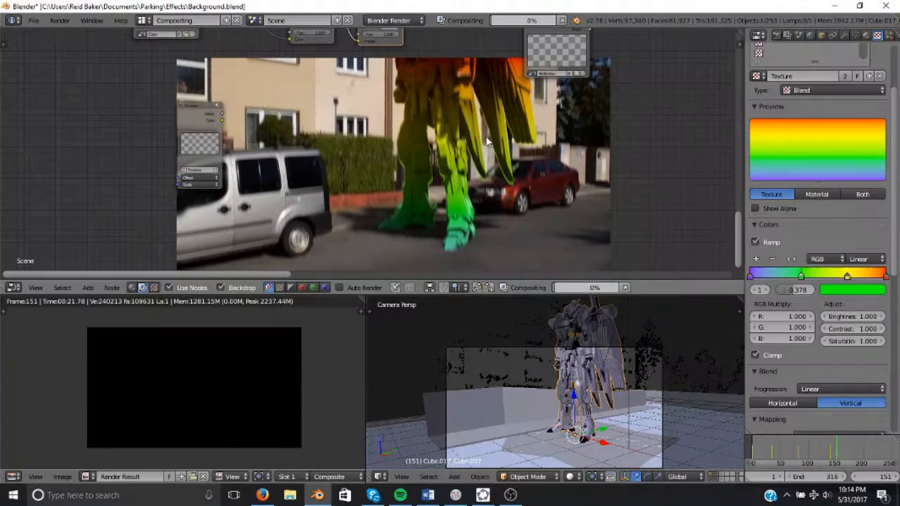
Delete the Texture node from the compositing tree.
{"action": "middle_click_drag", "start_coordinate": [487, 140], "coordinate": [455, 221]}
{"action": "middle_click_drag", "start_coordinate": [339, 151], "coordinate": [448, 154]}
{"action": "scroll", "coordinate": [448, 155], "scroll_direction": "down", "scroll_amount": 1}
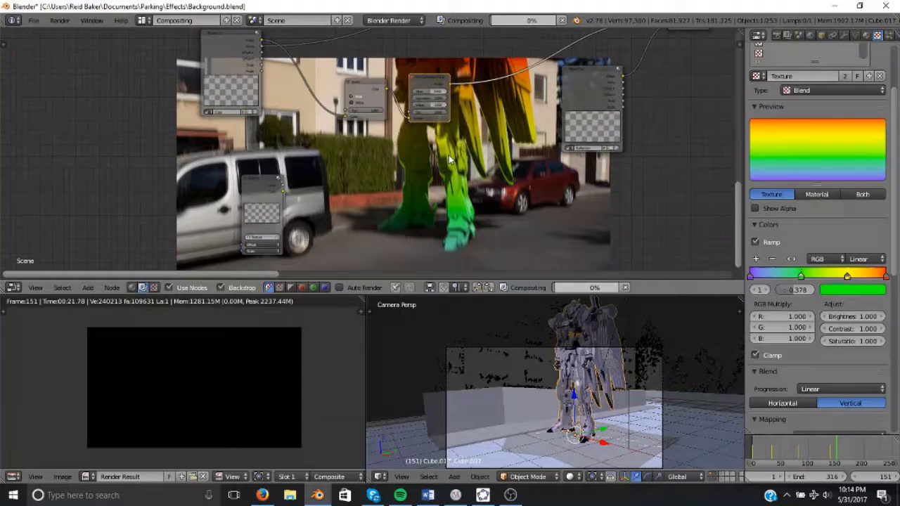
{"action": "left_click", "coordinate": [250, 212]}
{"action": "key", "text": "x"}
{"action": "middle_click_drag", "start_coordinate": [250, 212], "coordinate": [412, 233]}
Rearrange the nodes around the Invert and Hue Saturation Value nodes in the compositing tree.
{"action": "scroll", "coordinate": [412, 233], "scroll_direction": "down", "scroll_amount": 1}
{"action": "middle_click_drag", "start_coordinate": [569, 149], "coordinate": [365, 125]}
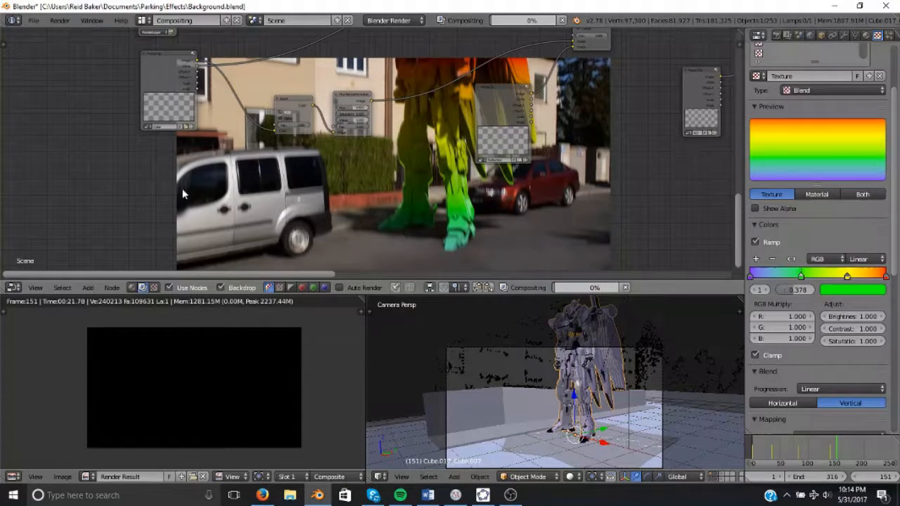
{"action": "scroll", "coordinate": [525, 97], "scroll_direction": "down", "scroll_amount": 2}
{"action": "middle_click_drag", "start_coordinate": [633, 65], "coordinate": [495, 124]}
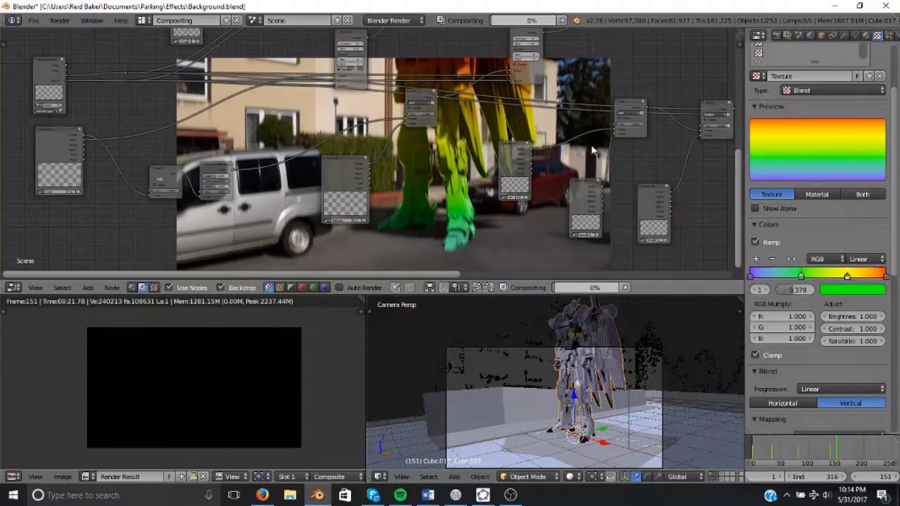
{"action": "scroll", "coordinate": [340, 210], "scroll_direction": "down", "scroll_amount": 2}
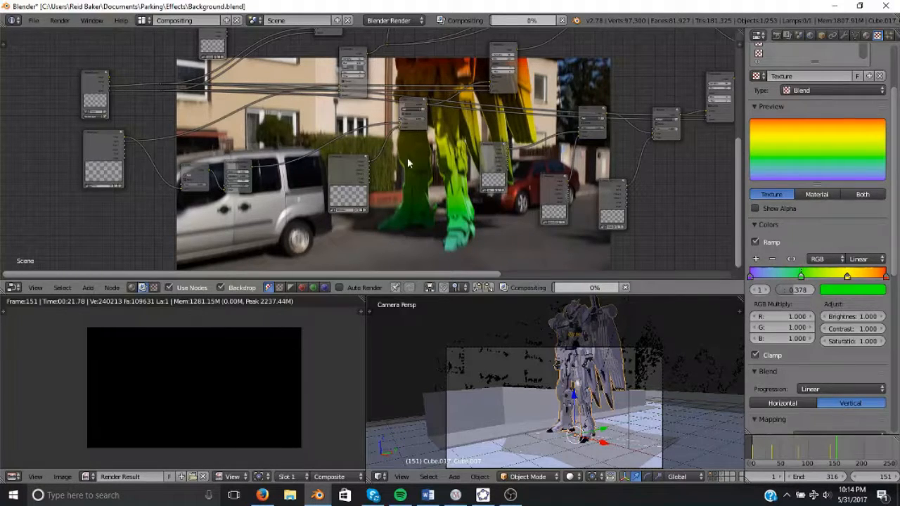
{"action": "scroll", "coordinate": [384, 172], "scroll_direction": "down", "scroll_amount": 2}
{"action": "middle_click_drag", "start_coordinate": [221, 166], "coordinate": [380, 165]}
{"action": "middle_click_drag", "start_coordinate": [320, 184], "coordinate": [337, 239]}
{"action": "middle_click_drag", "start_coordinate": [380, 194], "coordinate": [300, 256]}
{"action": "middle_click_drag", "start_coordinate": [334, 177], "coordinate": [61, 166]}
{"action": "scroll", "coordinate": [275, 163], "scroll_direction": "down", "scroll_amount": 2}
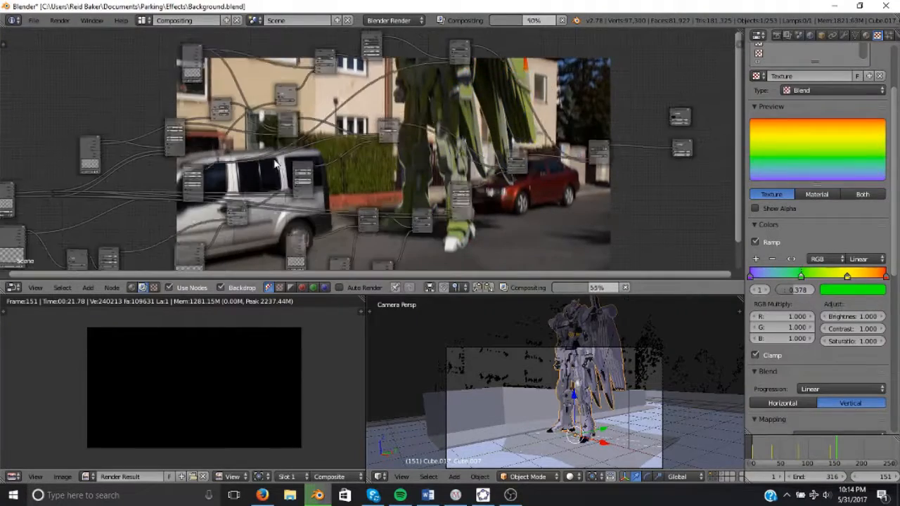
{"action": "middle_click_drag", "start_coordinate": [276, 163], "coordinate": [470, 30]}
Set the Hue Saturation Value node's hue to 0.2.
{"action": "middle_click_drag", "start_coordinate": [485, 422], "coordinate": [366, 345]}
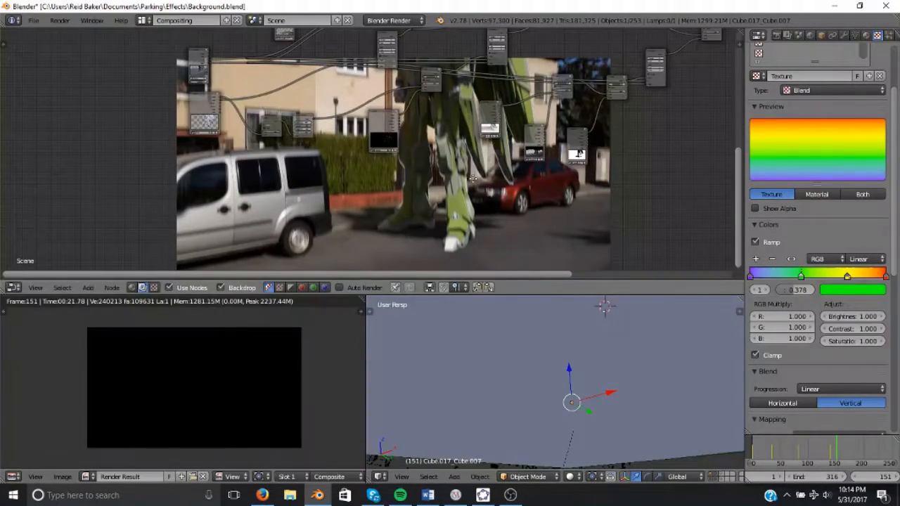
{"action": "scroll", "coordinate": [473, 179], "scroll_direction": "up", "scroll_amount": 5}
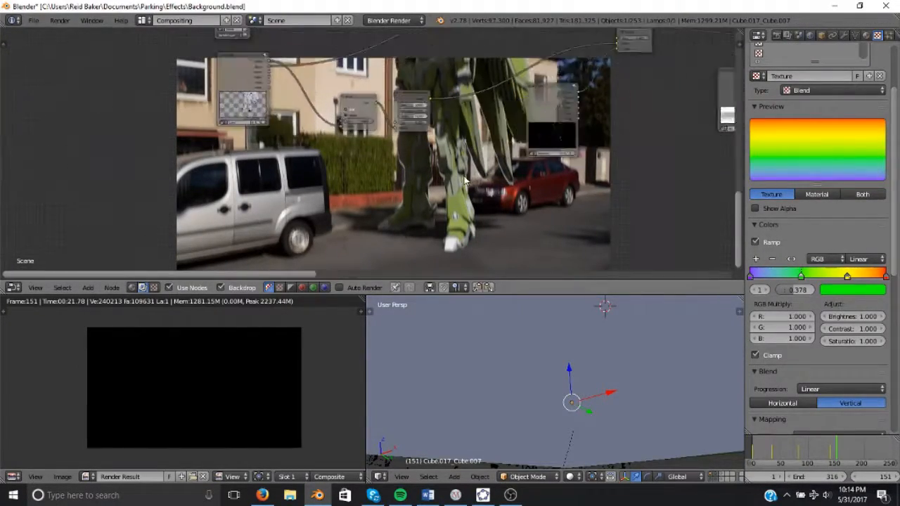
{"action": "scroll", "coordinate": [396, 220], "scroll_direction": "up", "scroll_amount": 3}
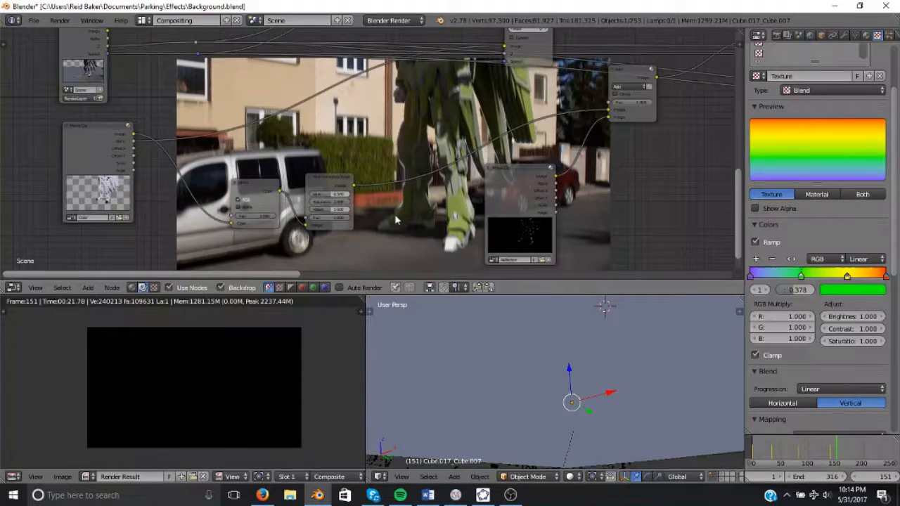
{"action": "scroll", "coordinate": [396, 220], "scroll_direction": "up", "scroll_amount": 3}
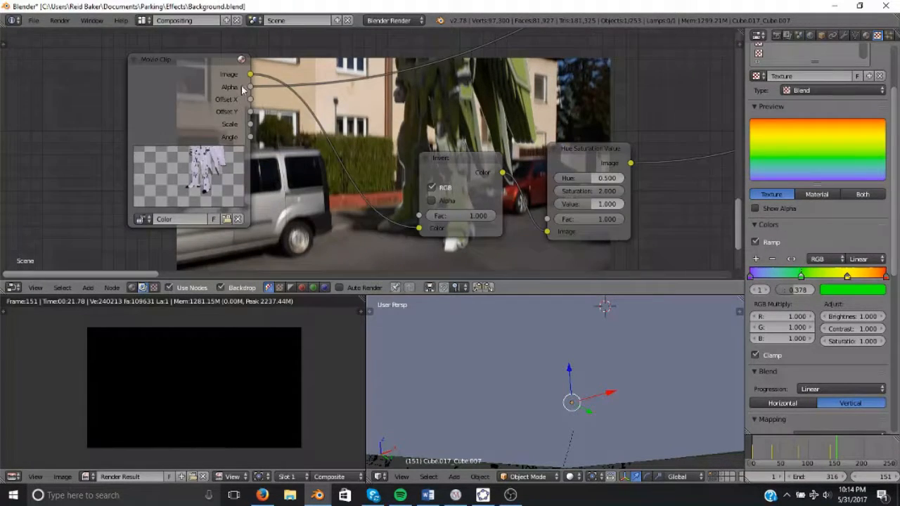
{"action": "middle_click_drag", "start_coordinate": [557, 150], "coordinate": [331, 147]}
{"action": "left_click", "coordinate": [340, 175]}
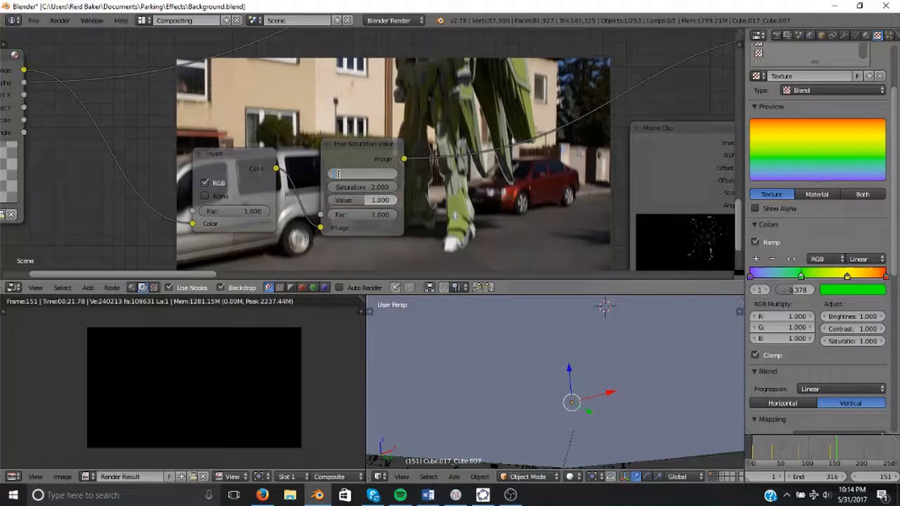
{"action": "type", "text": "0.2"}
{"action": "key", "text": "Return"}
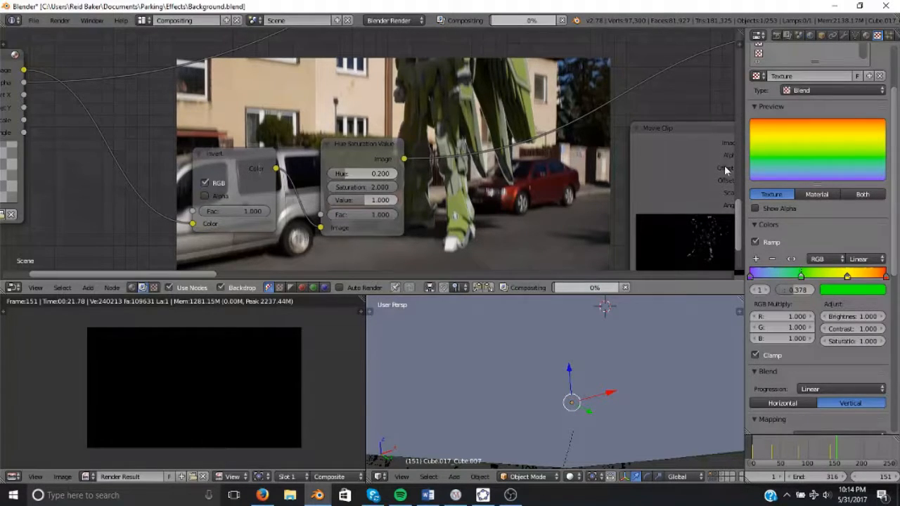
Inspect the Movie Clip and Add nodes across the compositing tree.
{"action": "middle_click_drag", "start_coordinate": [526, 150], "coordinate": [528, 94]}
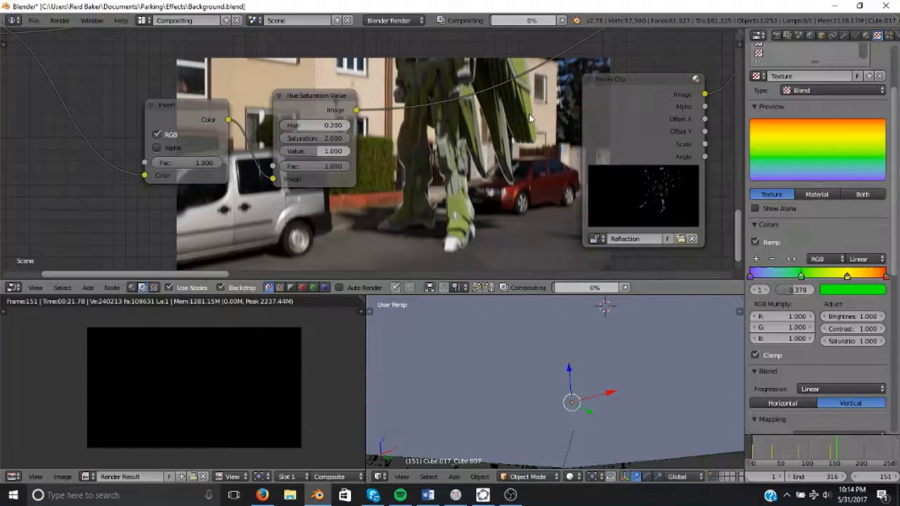
{"action": "middle_click_drag", "start_coordinate": [529, 114], "coordinate": [359, 55]}
{"action": "middle_click_drag", "start_coordinate": [660, 99], "coordinate": [381, 180]}
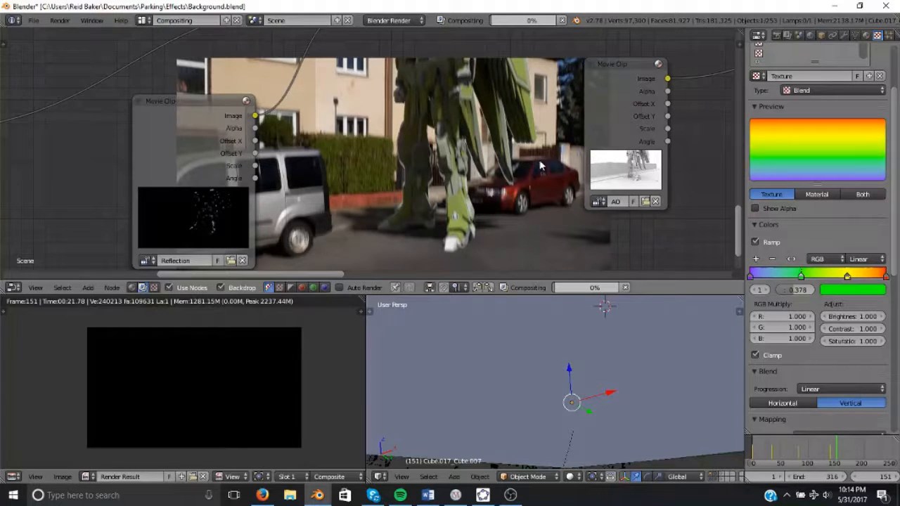
{"action": "scroll", "coordinate": [539, 162], "scroll_direction": "up", "scroll_amount": 2}
{"action": "scroll", "coordinate": [478, 215], "scroll_direction": "up", "scroll_amount": 3}
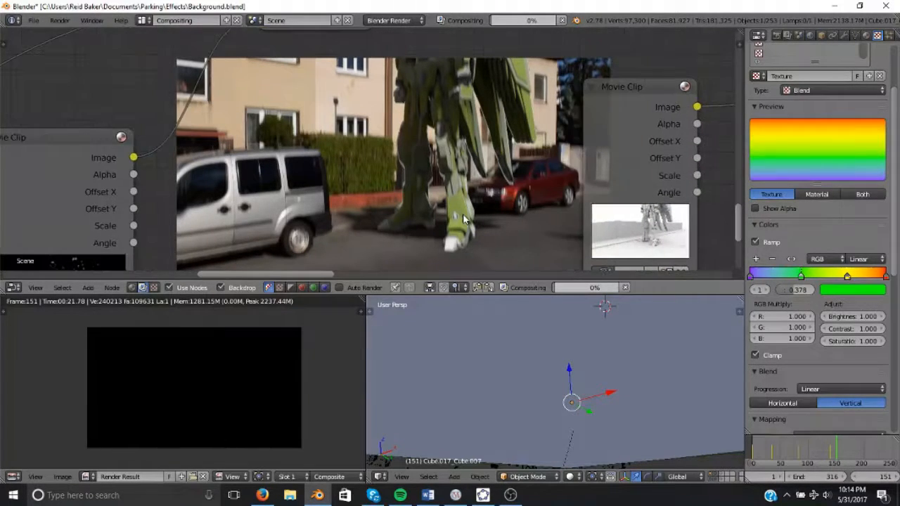
{"action": "middle_click_drag", "start_coordinate": [494, 207], "coordinate": [428, 230]}
{"action": "scroll", "coordinate": [482, 176], "scroll_direction": "down", "scroll_amount": 1}
{"action": "scroll", "coordinate": [436, 219], "scroll_direction": "down", "scroll_amount": 1}
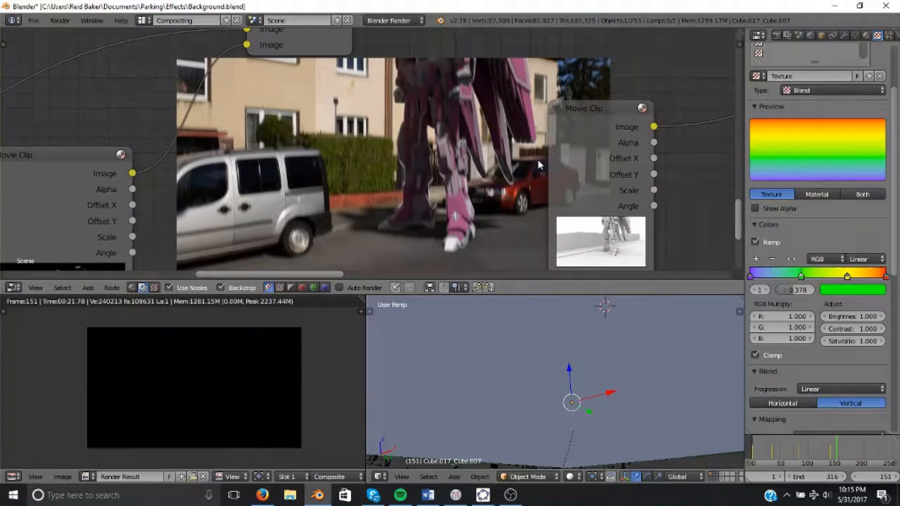
{"action": "scroll", "coordinate": [450, 218], "scroll_direction": "down", "scroll_amount": 1}
{"action": "middle_click_drag", "start_coordinate": [462, 206], "coordinate": [514, 203]}
{"action": "middle_click_drag", "start_coordinate": [414, 233], "coordinate": [474, 240]}
{"action": "scroll", "coordinate": [424, 189], "scroll_direction": "down", "scroll_amount": 1}
{"action": "scroll", "coordinate": [416, 190], "scroll_direction": "down", "scroll_amount": 1}
{"action": "scroll", "coordinate": [493, 222], "scroll_direction": "down", "scroll_amount": 2}
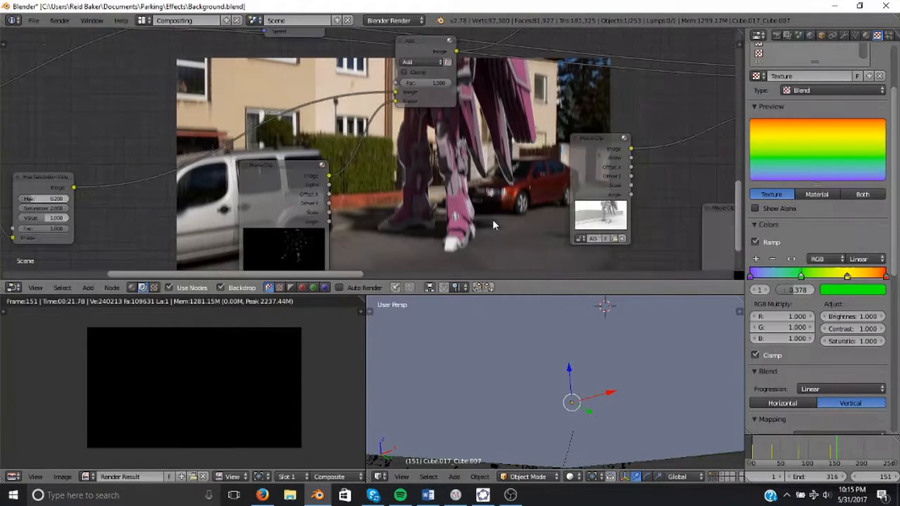